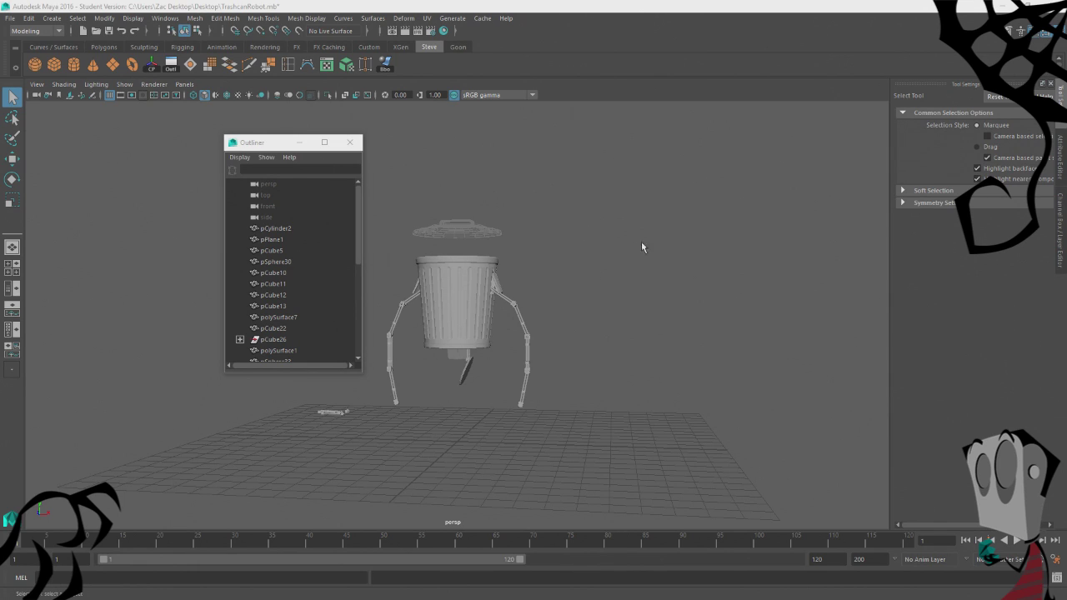
Move the Outliner window out of the way so that the robot model is unobstructed.
alt+drag(203, 143, 296, 171)
drag(281, 142, 82, 127)
alt+drag(283, 192, 209, 180)
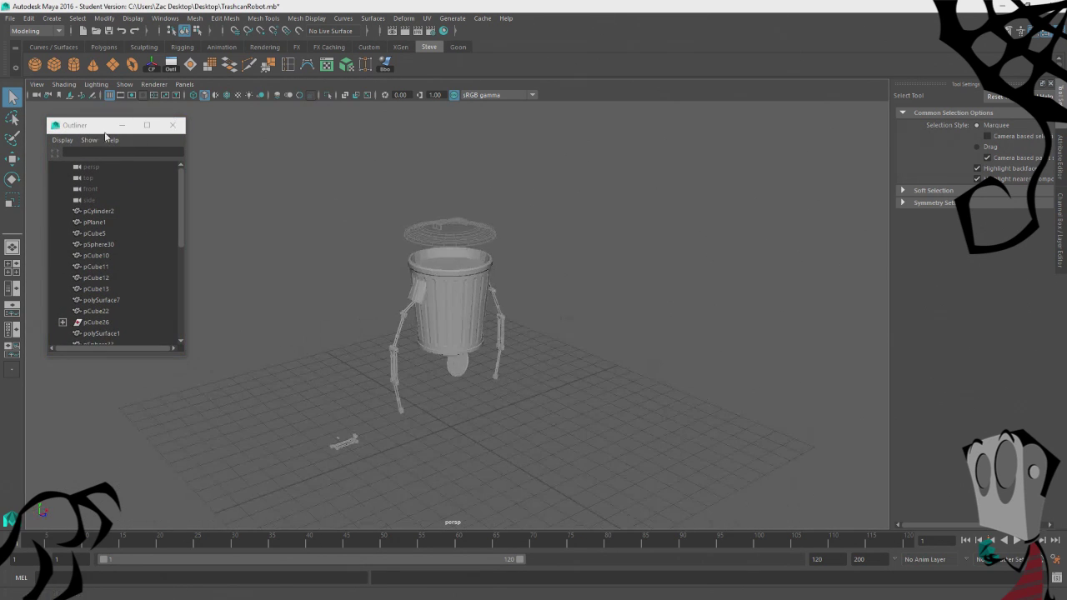
drag(92, 125, 2, 160)
Examine the trashcan robot's body, lid, both segmented arms and the spare arm parts from several angles.
alt+drag(270, 292, 535, 260)
scroll(409, 305, up, 5)
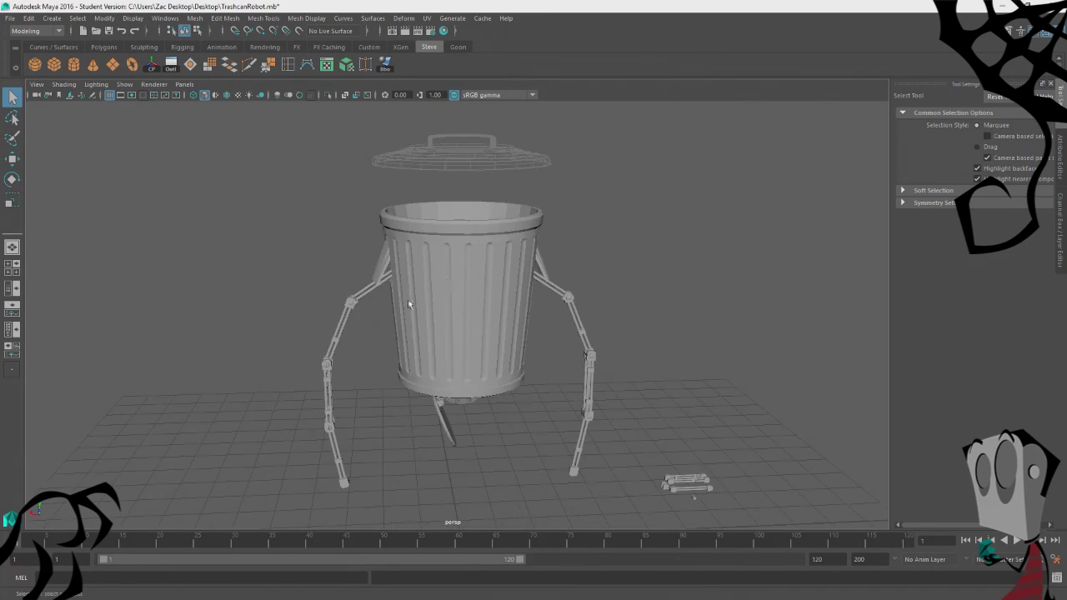
alt+drag(250, 360, 388, 361)
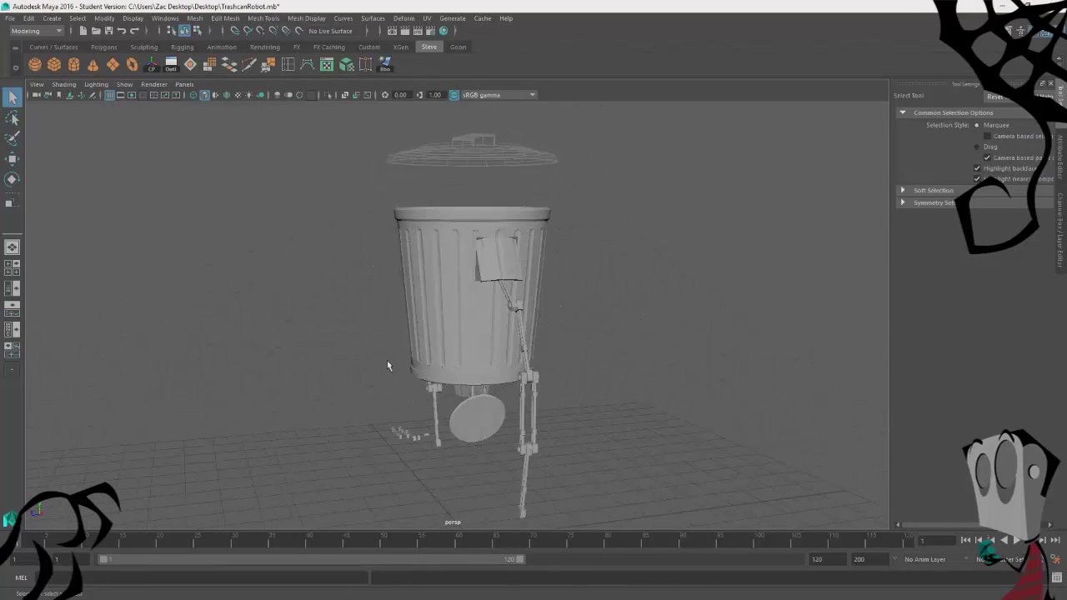
scroll(389, 360, up, 2)
alt+drag(724, 380, 571, 387)
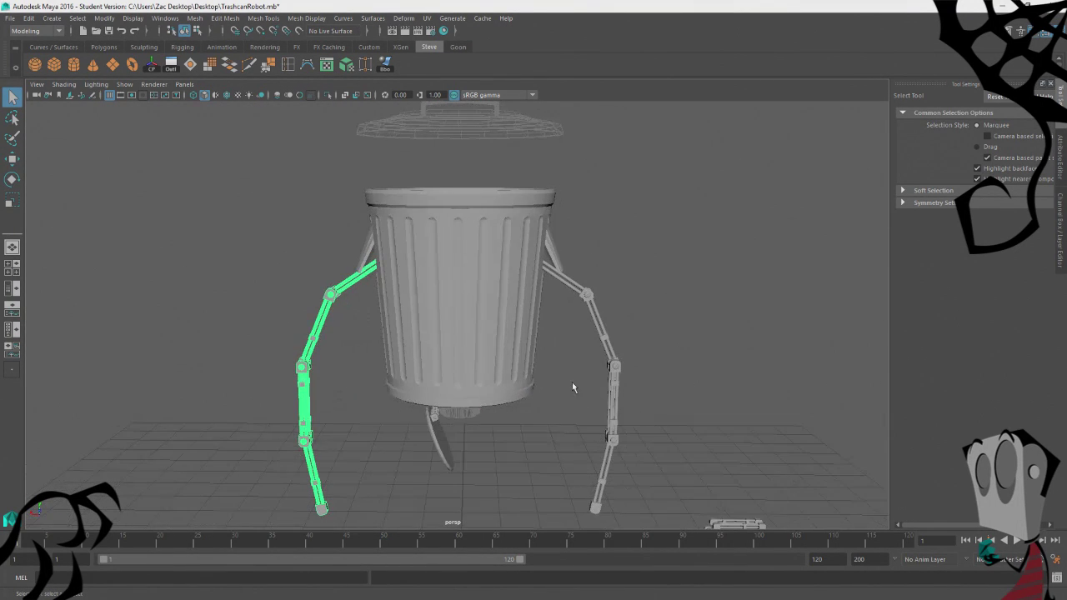
alt+drag(431, 470, 405, 442)
scroll(348, 419, down, 5)
alt+drag(348, 420, 746, 376)
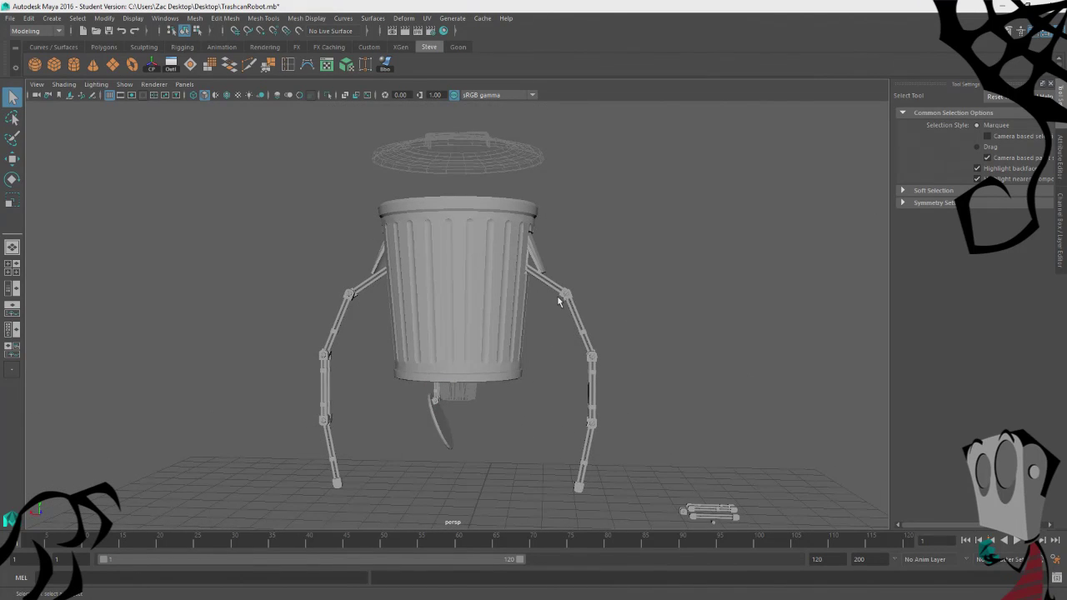
alt+drag(564, 294, 460, 309)
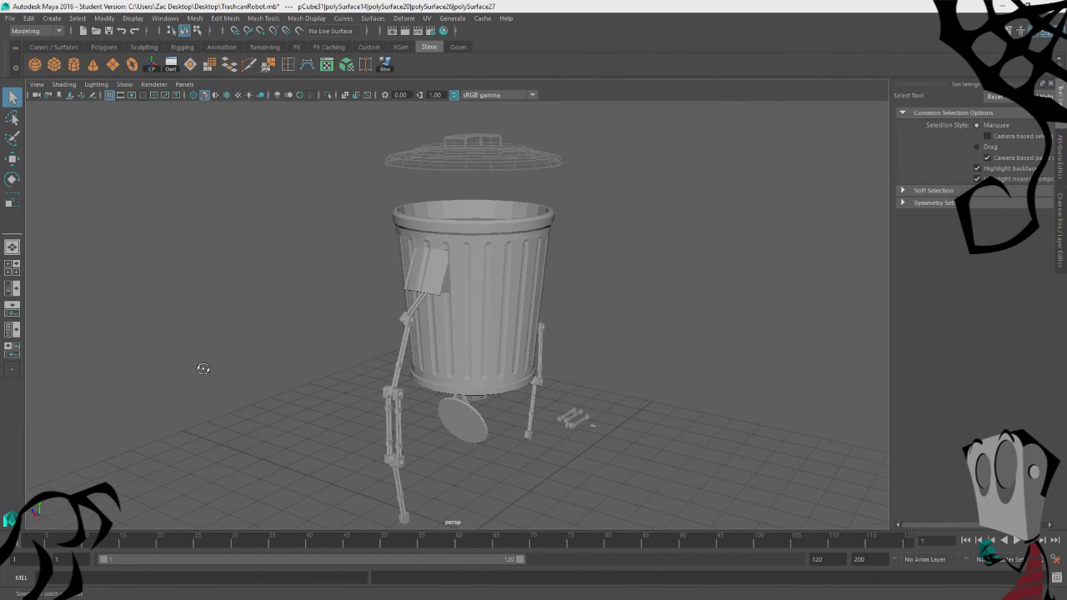
alt+drag(202, 369, 443, 342)
click(464, 293)
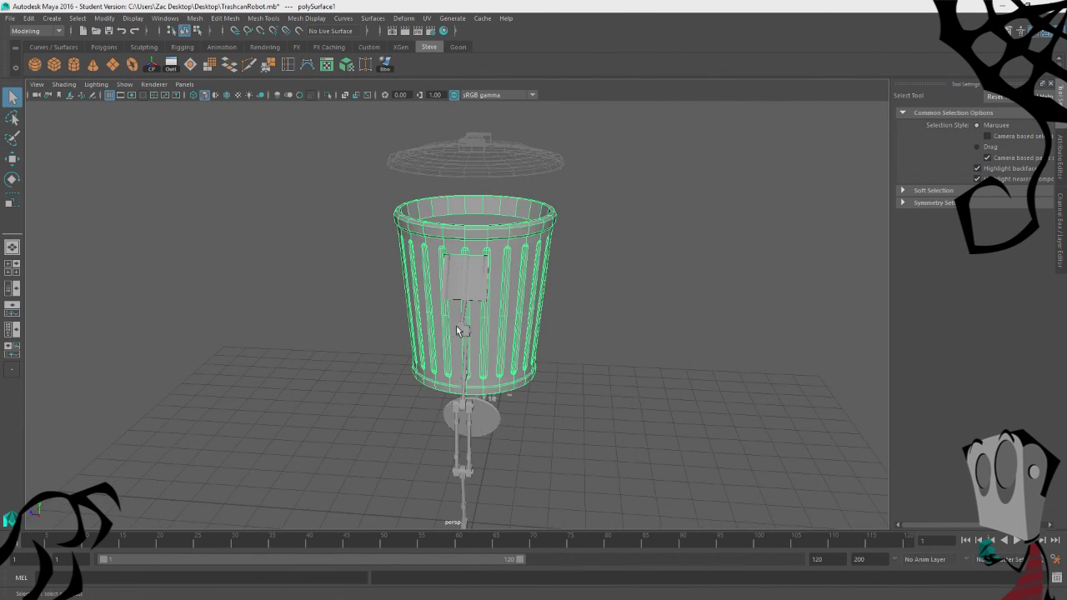
click(459, 328)
alt+drag(650, 386, 518, 374)
click(518, 375)
click(228, 369)
alt+drag(220, 413, 386, 418)
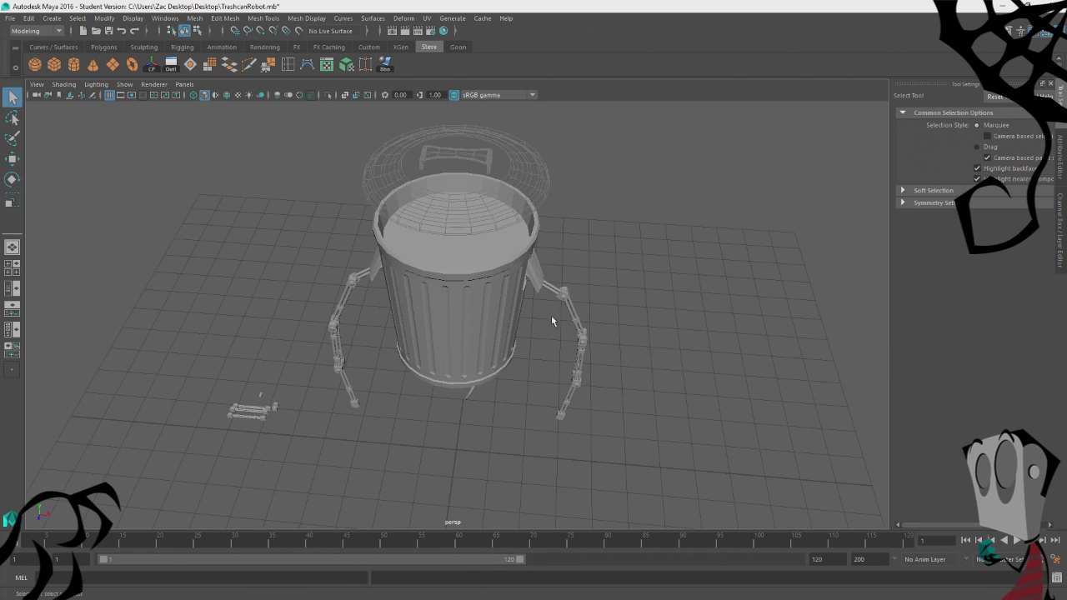
mouse_move(552, 315)
alt+mouse_down()
mouse_move(310, 317)
mouse_move(443, 300)
mouse_move(533, 308)
alt+mouse_up()
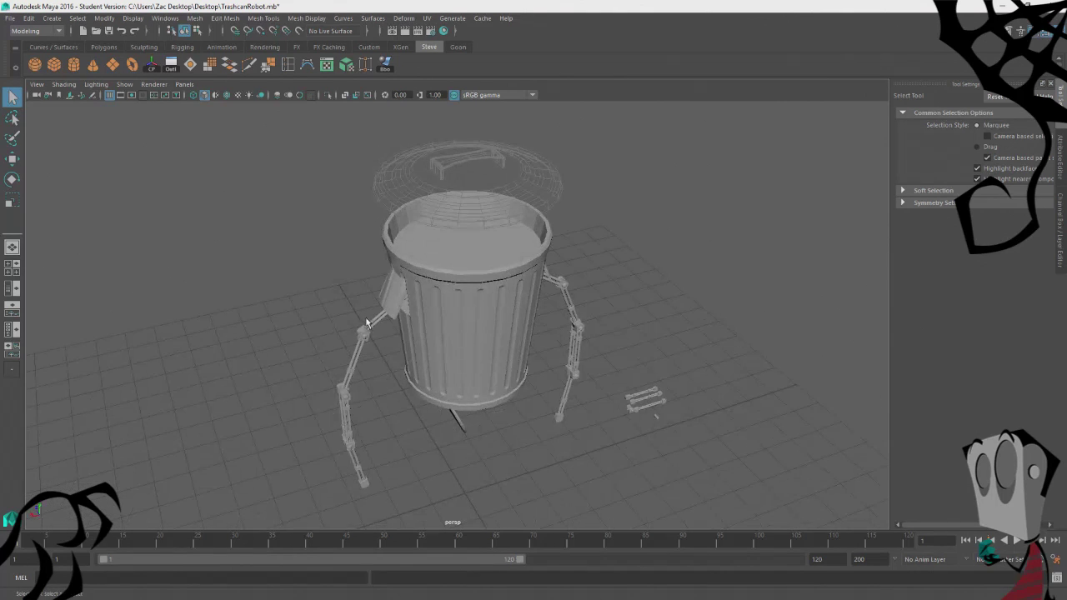
Delete both segmented arms of the robot, leaving the shoulder covers and the spare arm parts in place.
click(362, 400)
alt+drag(435, 410, 533, 431)
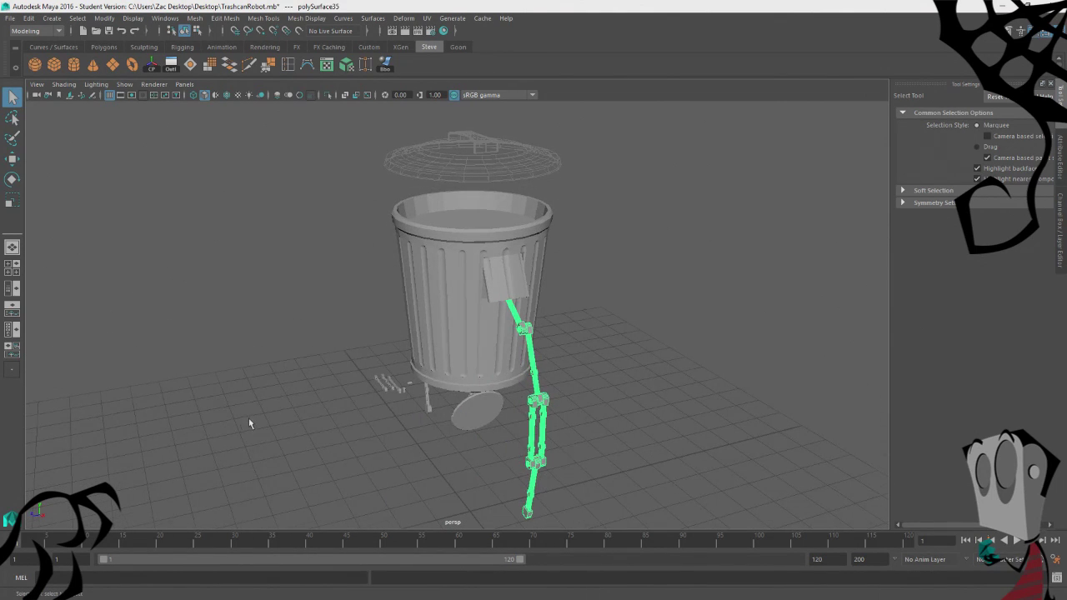
alt+drag(250, 423, 533, 305)
click(714, 369)
alt+drag(715, 369, 385, 415)
click(388, 341)
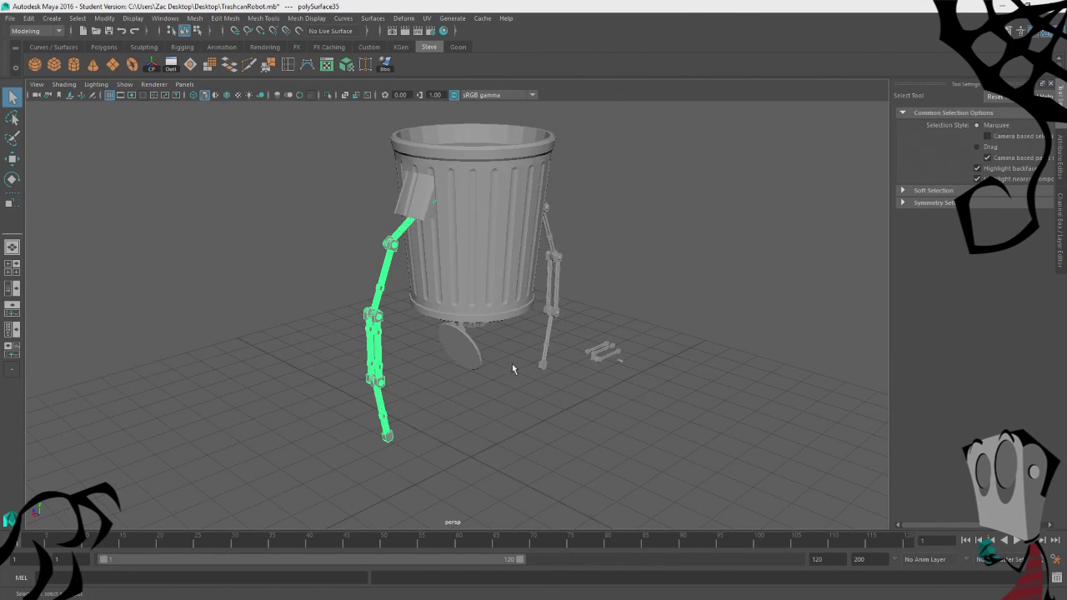
alt+drag(512, 367, 370, 342)
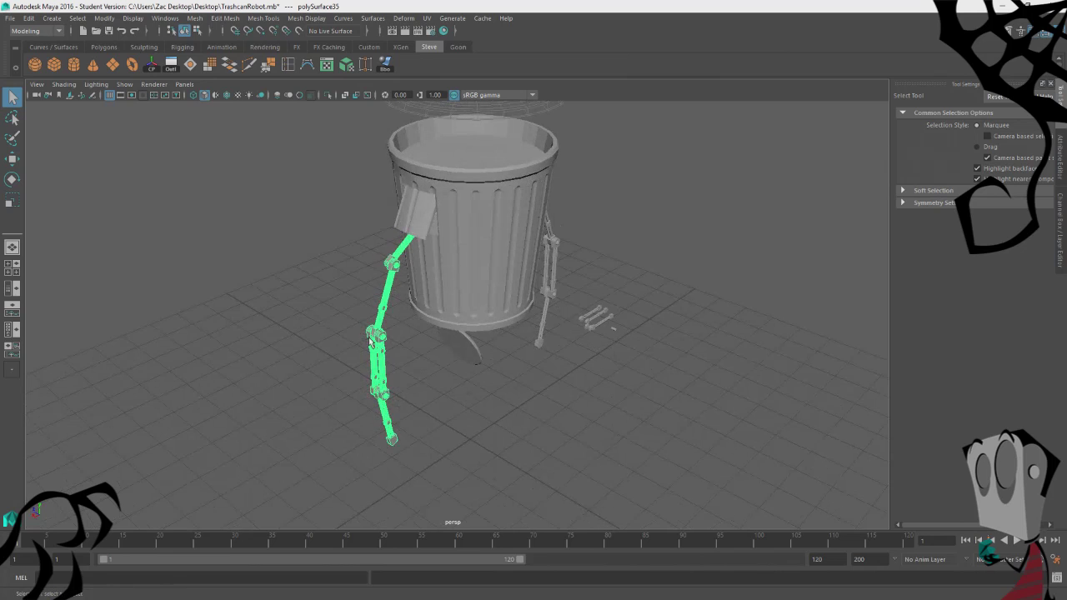
alt+drag(746, 269, 574, 320)
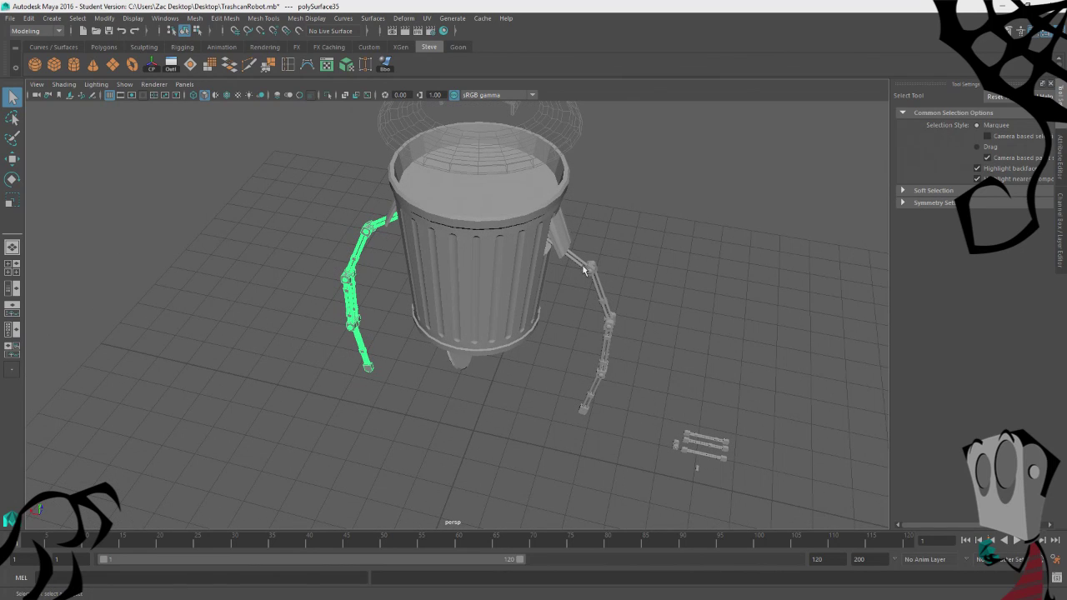
key(Delete)
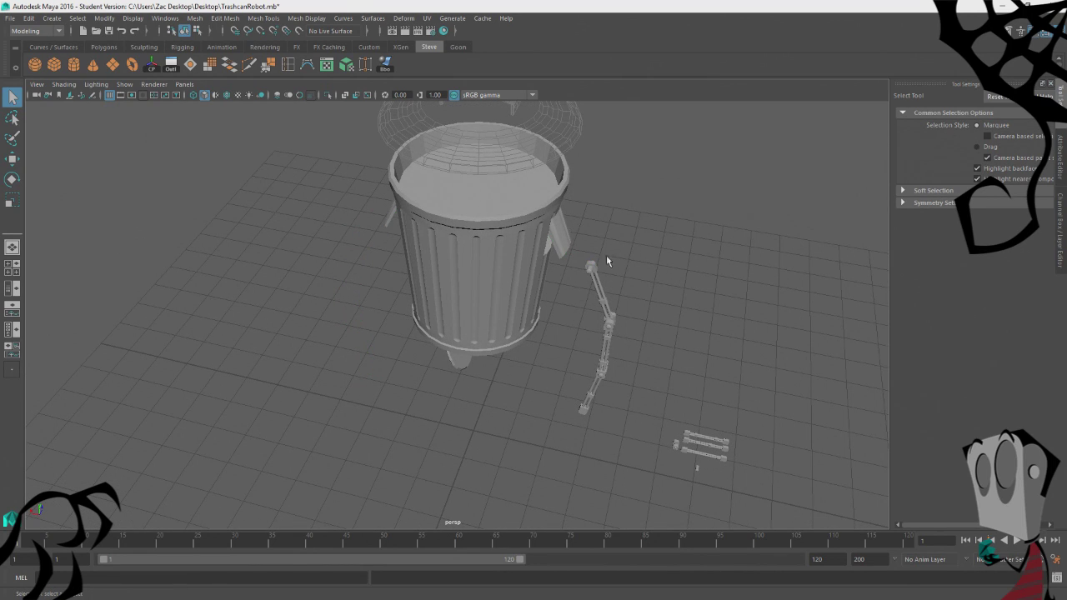
key(Delete)
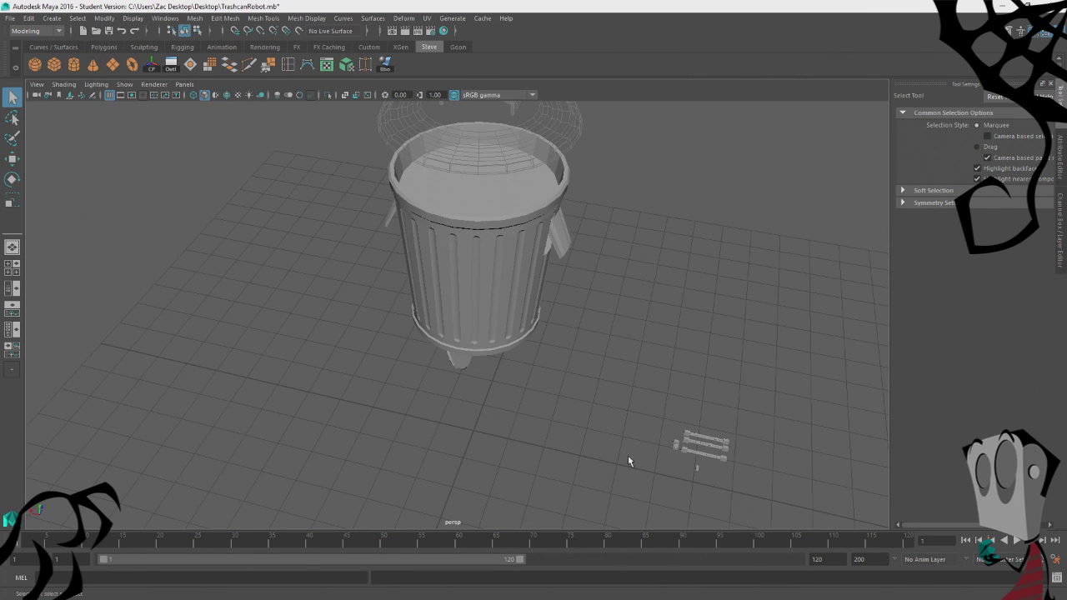
Examine the trashcan body, its shoulder covers and underside, and the spare arm parts on the grid.
alt+drag(608, 453, 468, 373)
click(432, 245)
alt+drag(257, 310, 308, 353)
click(400, 416)
alt+drag(400, 419, 332, 426)
alt+drag(421, 376, 331, 341)
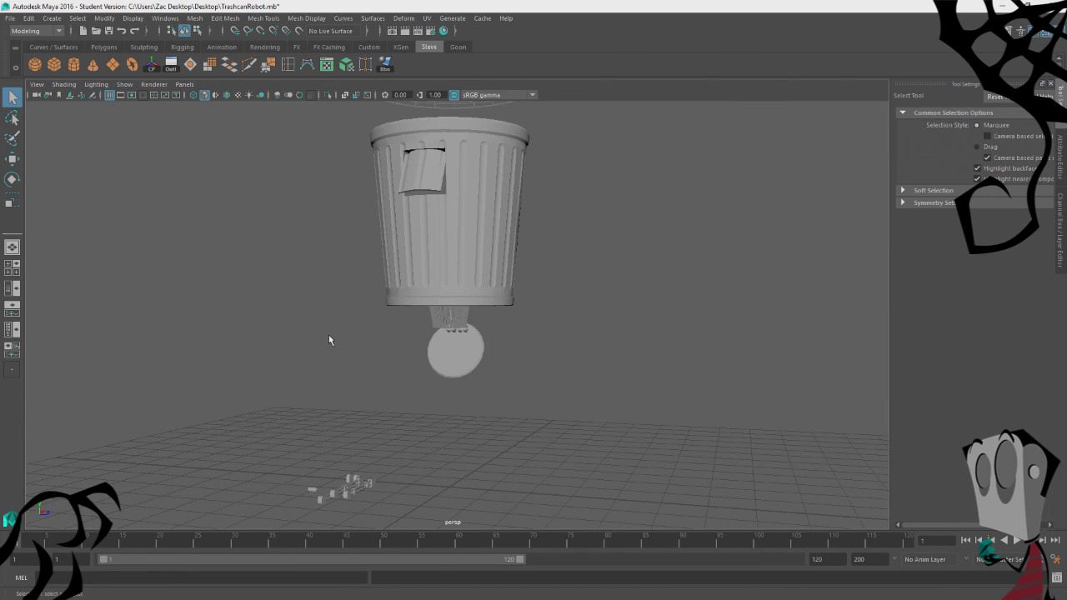
alt+drag(240, 331, 413, 338)
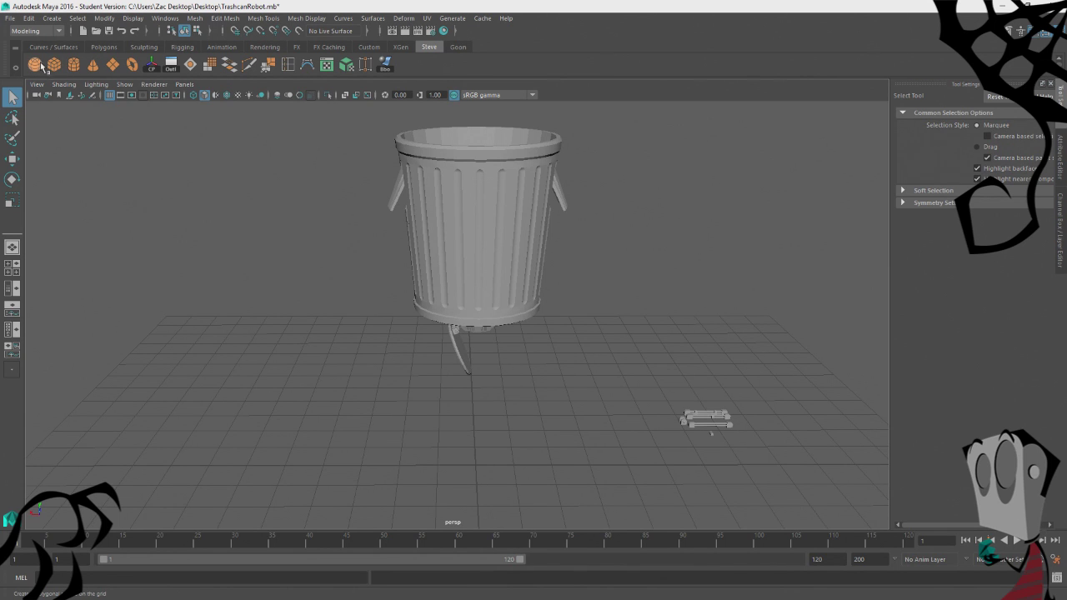
Create a polygon sphere at the grid centre and move it up and out beside the trashcan.
shift+right_drag(577, 375, 546, 442)
alt+drag(546, 442, 488, 436)
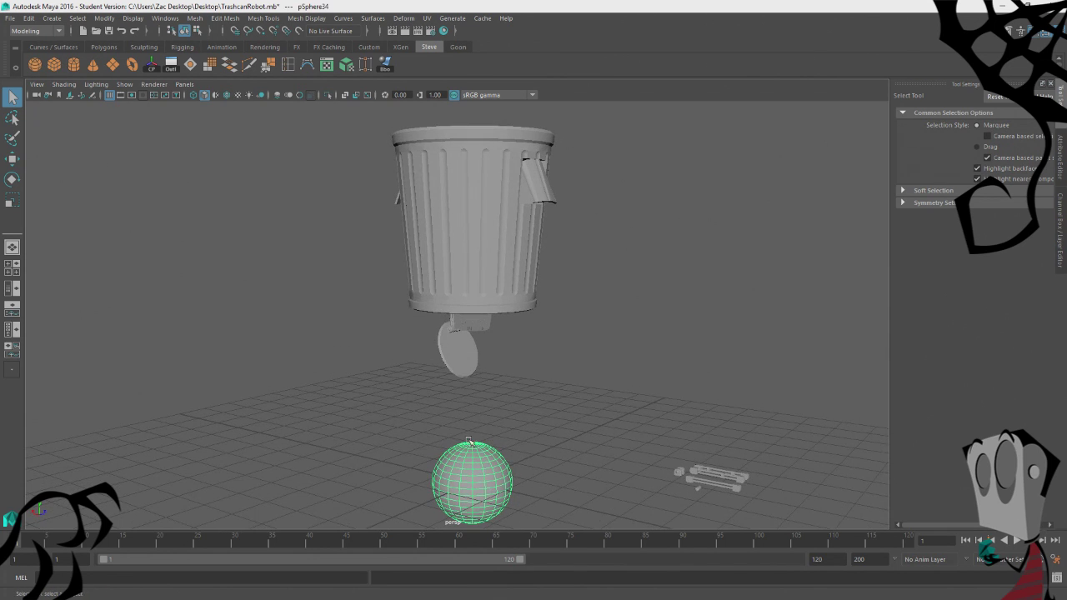
key(w)
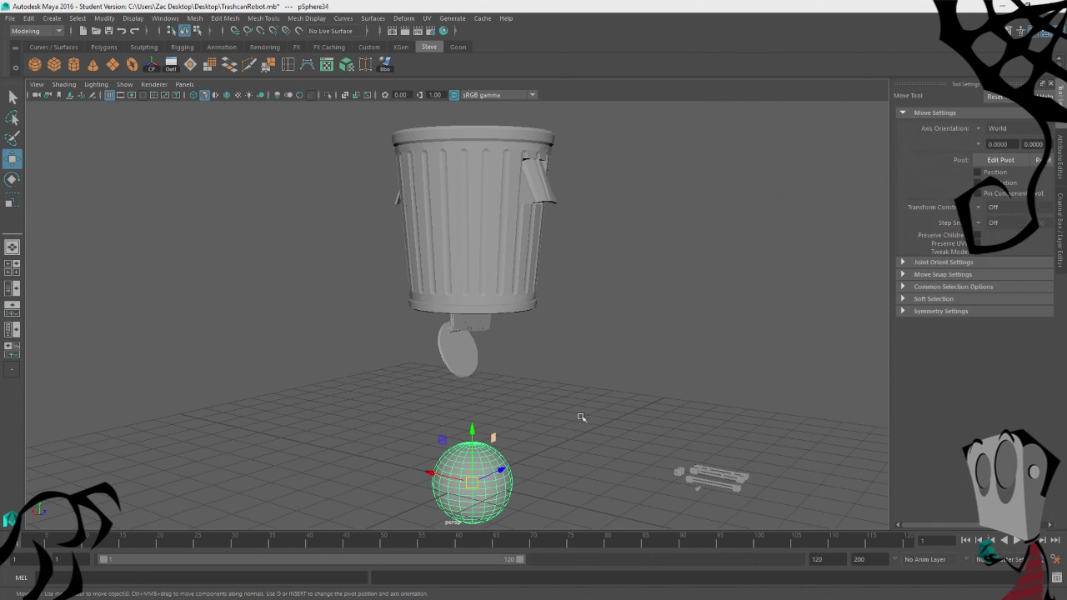
alt+drag(578, 419, 529, 417)
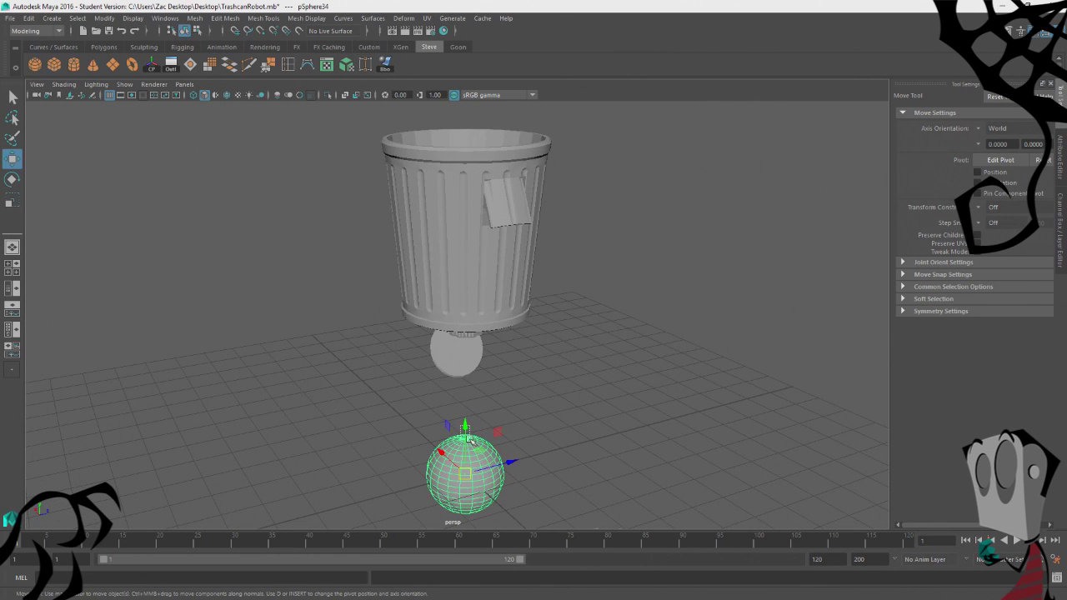
drag(466, 435, 577, 336)
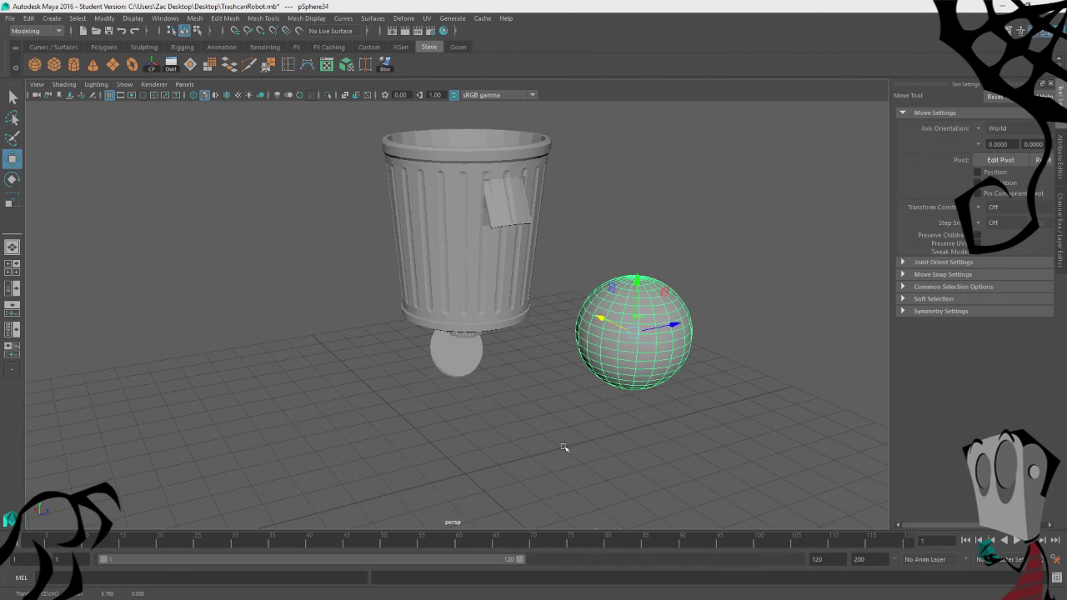
mouse_move(564, 447)
alt+mouse_down()
mouse_move(586, 439)
mouse_move(574, 429)
alt+mouse_up()
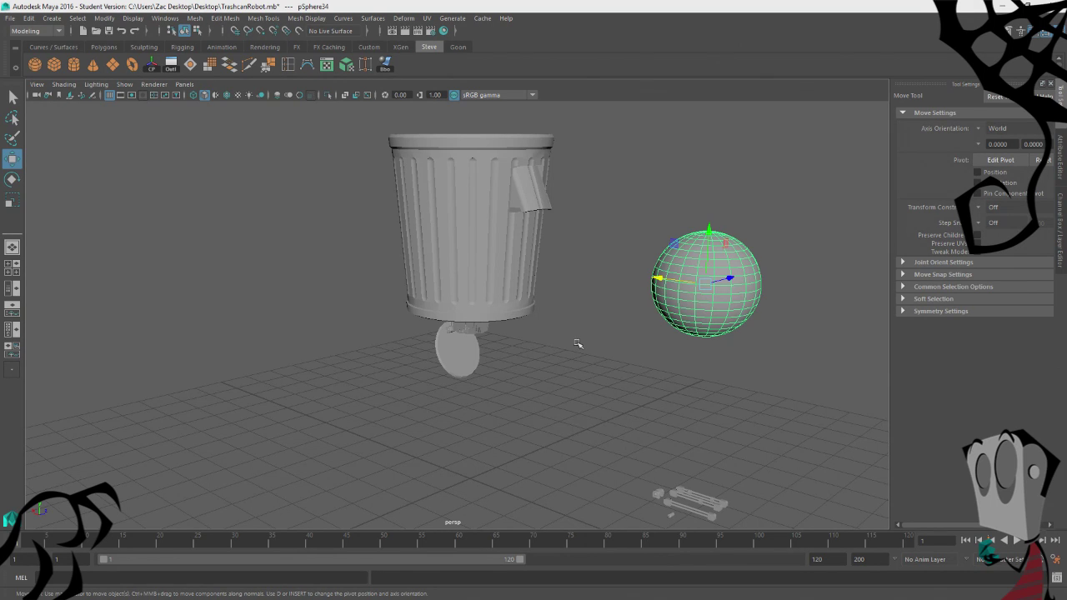
Lower the sphere toward the grid near the spare arm parts and scale it uniformly to about a quarter of its size.
key(f)
alt+drag(505, 358, 503, 388)
scroll(503, 389, down, 3)
alt+drag(450, 434, 561, 374)
drag(455, 276, 452, 426)
alt+drag(613, 465, 410, 256)
alt+drag(367, 309, 409, 406)
key(r)
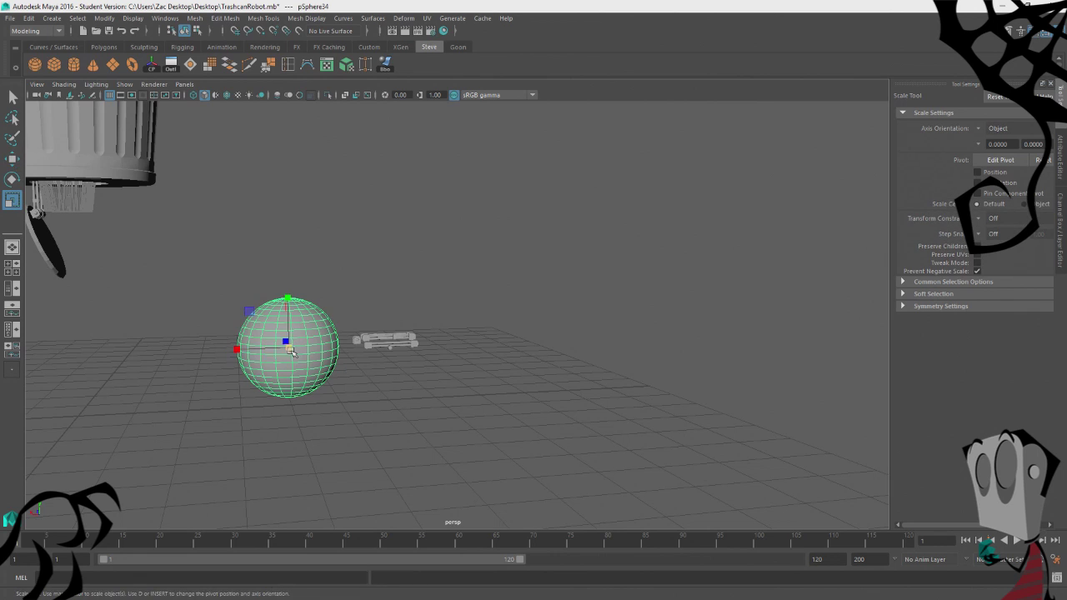
drag(265, 352, 223, 348)
Duplicate the small sphere and offset the copy along X toward the spare arm parts, overlapping the original.
click(373, 338)
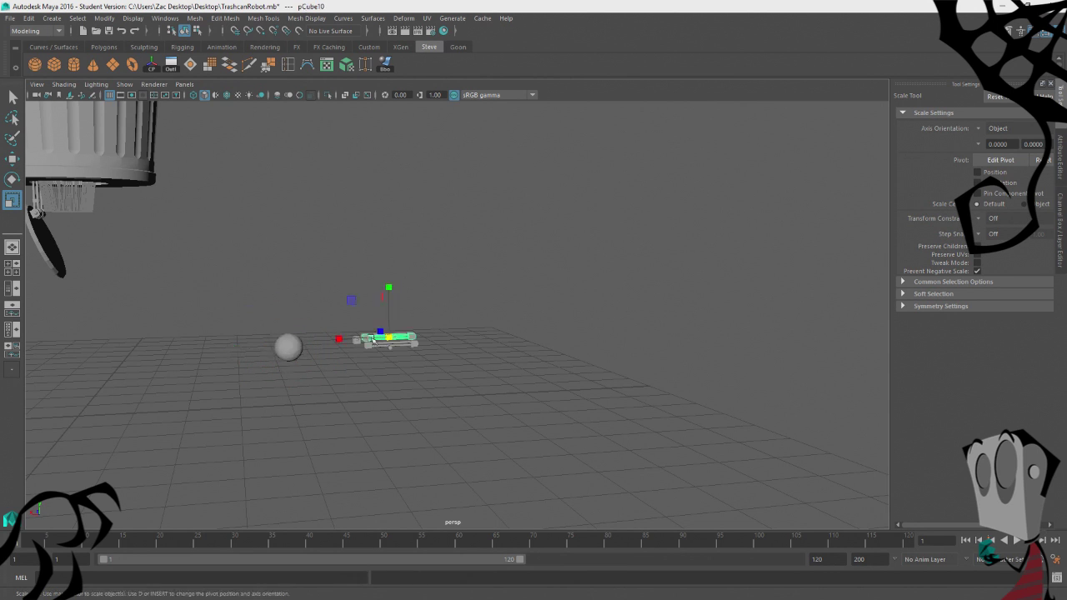
key(f)
scroll(436, 381, down, 3)
alt+drag(436, 381, 560, 364)
click(643, 309)
alt+drag(524, 260, 346, 373)
click(408, 267)
key(w)
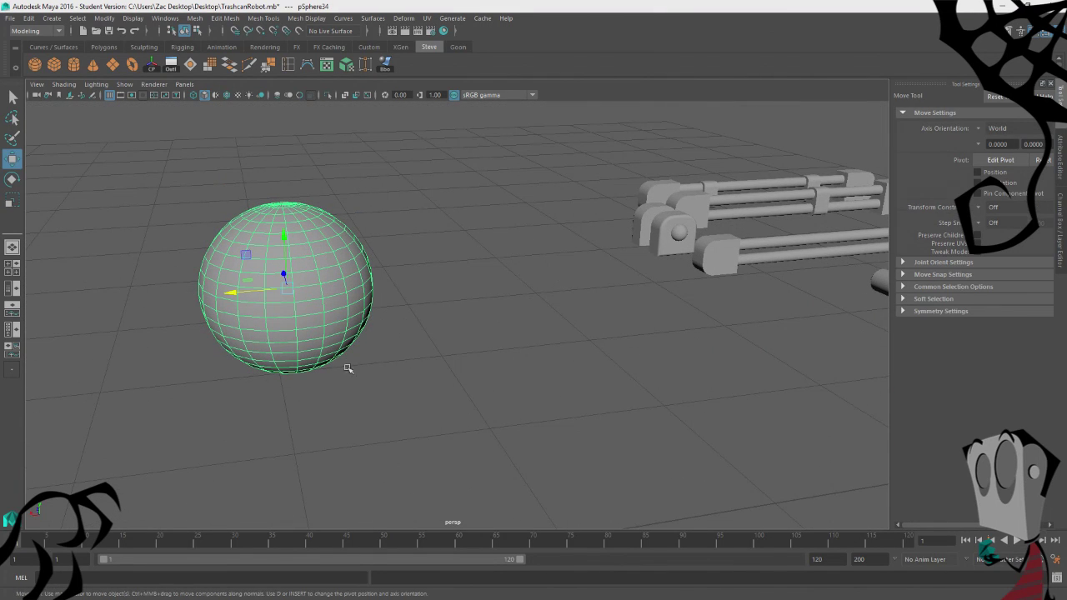
key(ctrl+d)
drag(232, 291, 263, 293)
Resize the duplicate to slightly smaller than the original sphere and shift it along X for a deeper overlap.
key(r)
key(w)
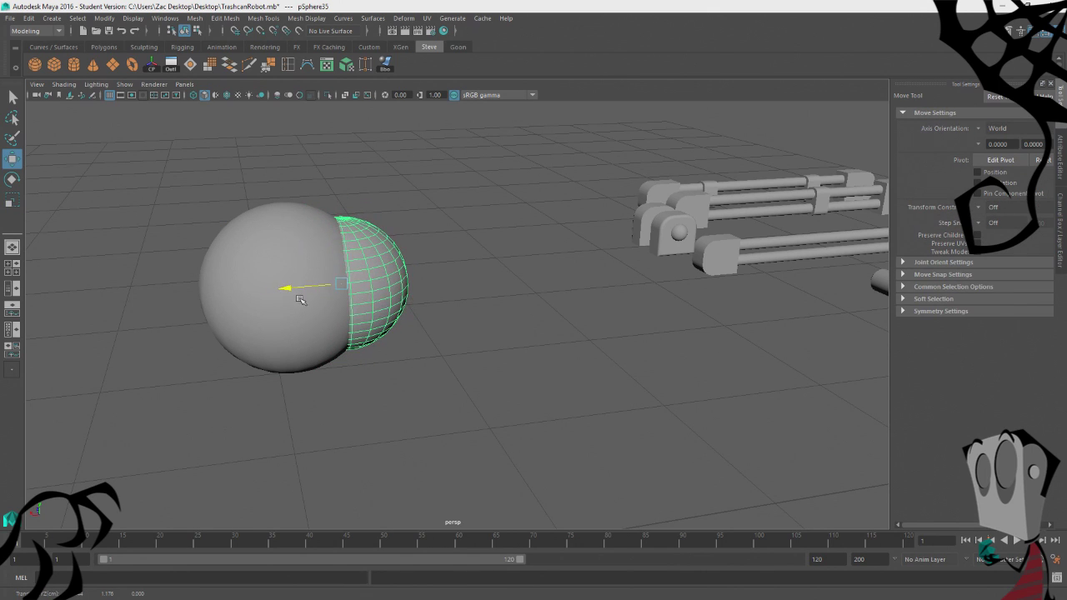
key(r)
drag(341, 285, 393, 287)
key(w)
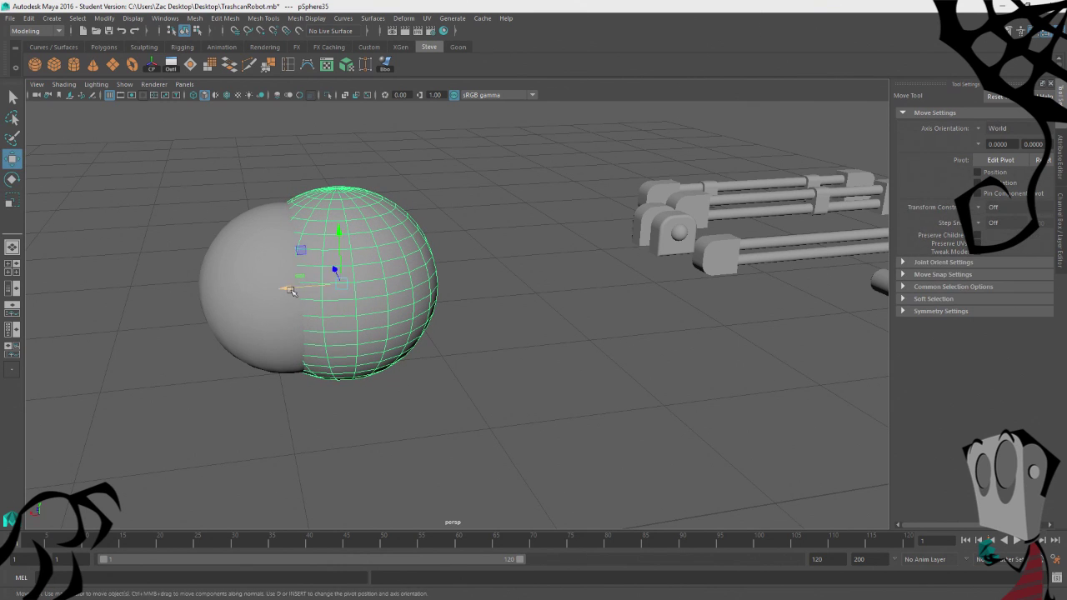
mouse_move(286, 291)
mouse_down()
mouse_move(266, 291)
mouse_move(311, 287)
mouse_move(267, 296)
mouse_up()
key(r)
key(w)
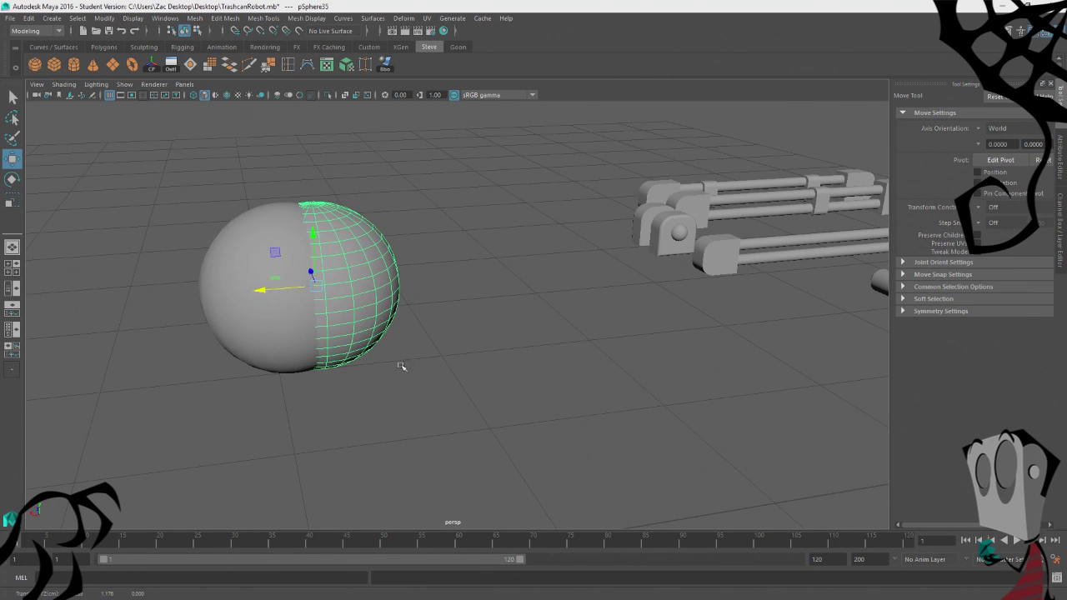
alt+drag(401, 366, 386, 355)
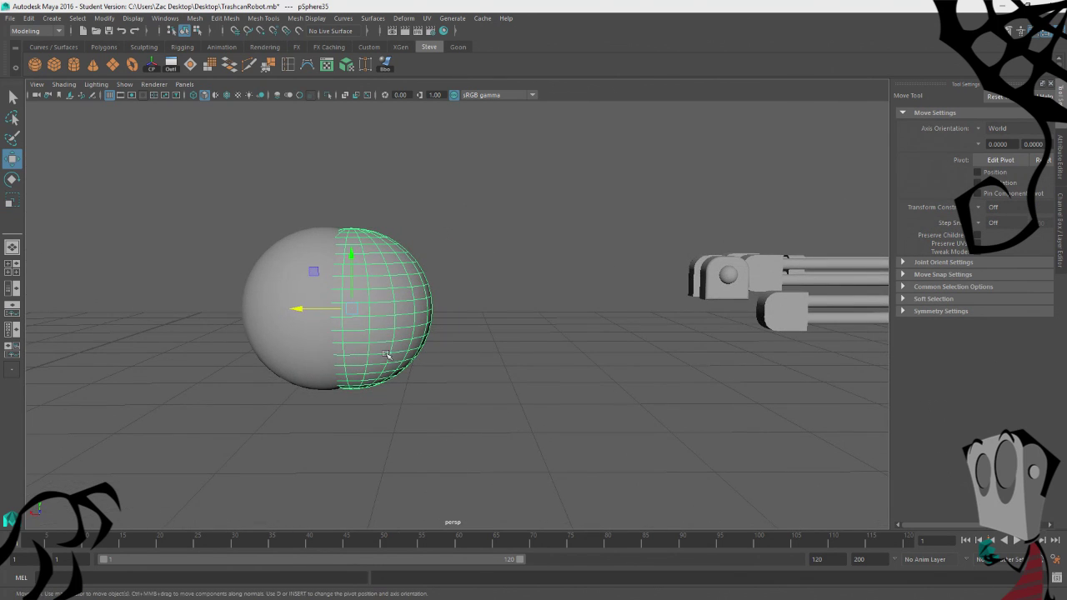
key(r)
drag(357, 306, 318, 227)
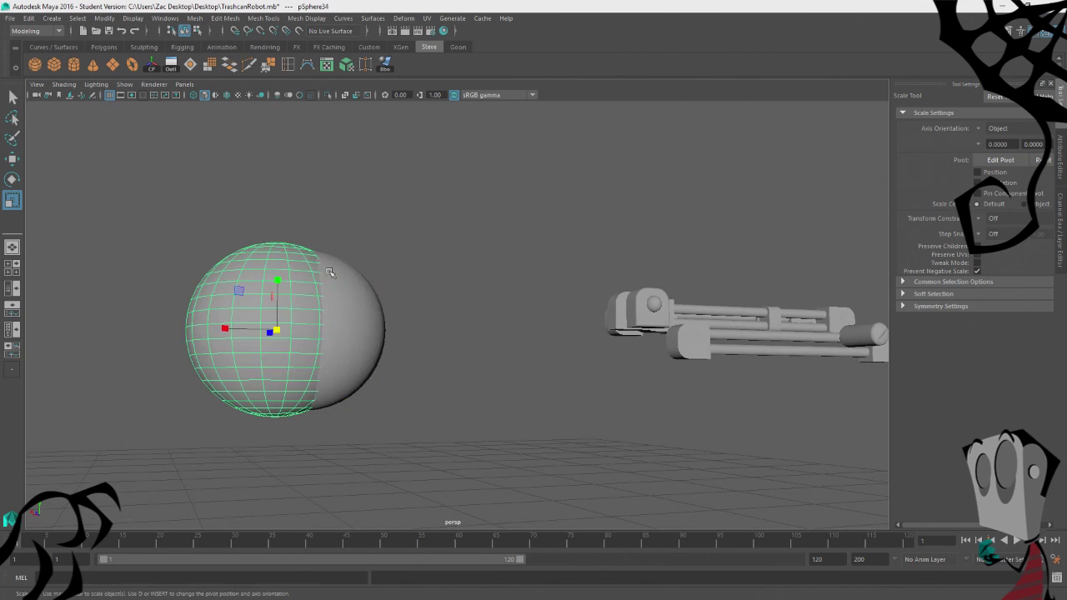
Try subtracting the duplicate from the original sphere with a Boolean Difference, inspect the cut shape and undo it.
click(195, 19)
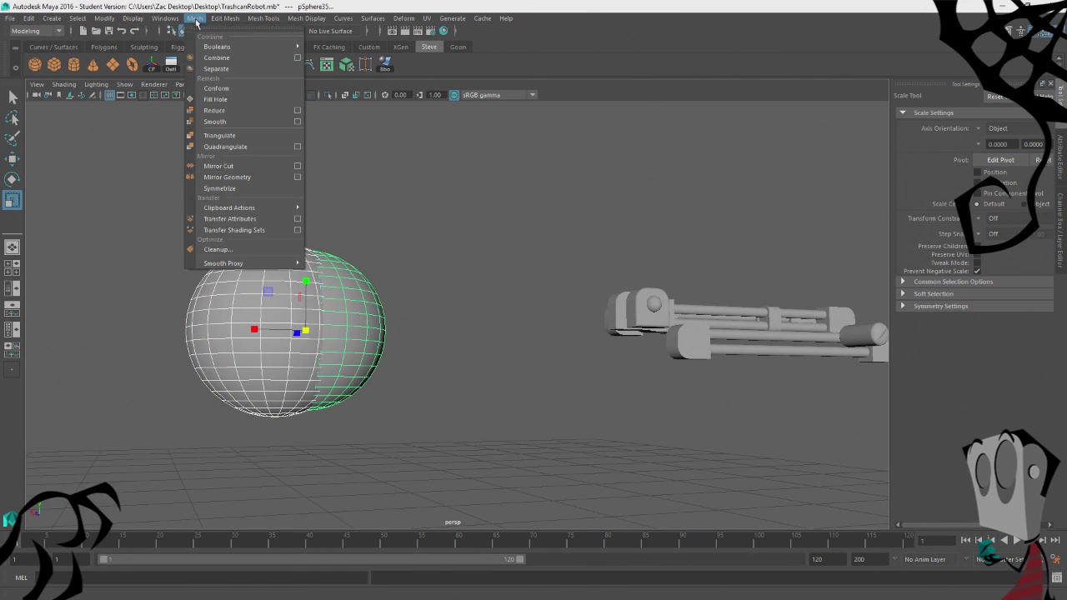
mouse_move(215, 46)
click(340, 71)
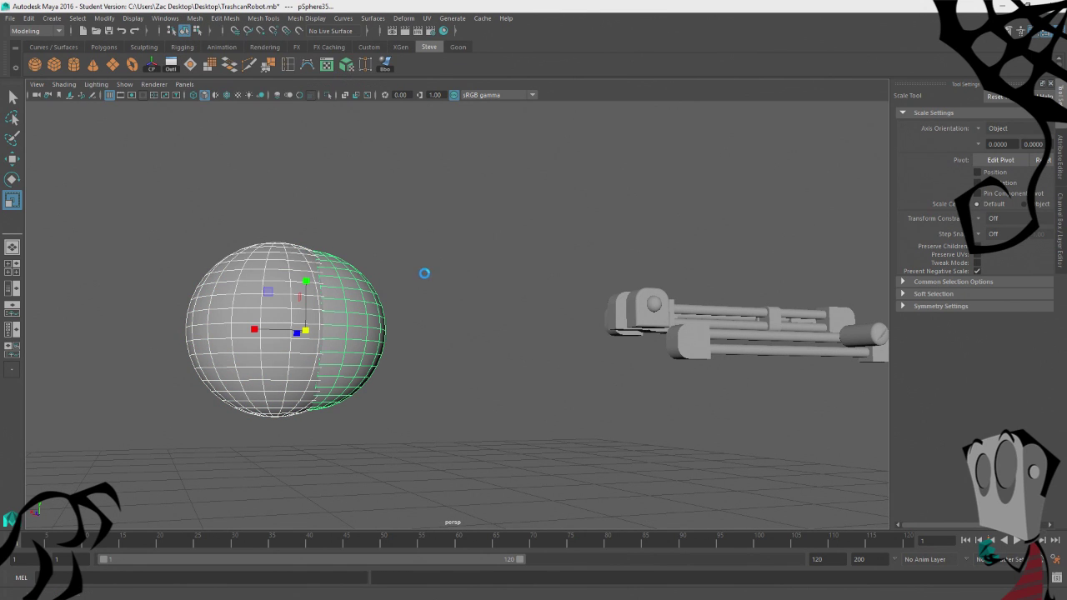
mouse_move(419, 269)
alt+mouse_down()
mouse_move(328, 267)
mouse_move(417, 295)
mouse_move(302, 298)
mouse_move(562, 329)
mouse_move(317, 381)
alt+mouse_up()
alt+right_drag(316, 381, 448, 369)
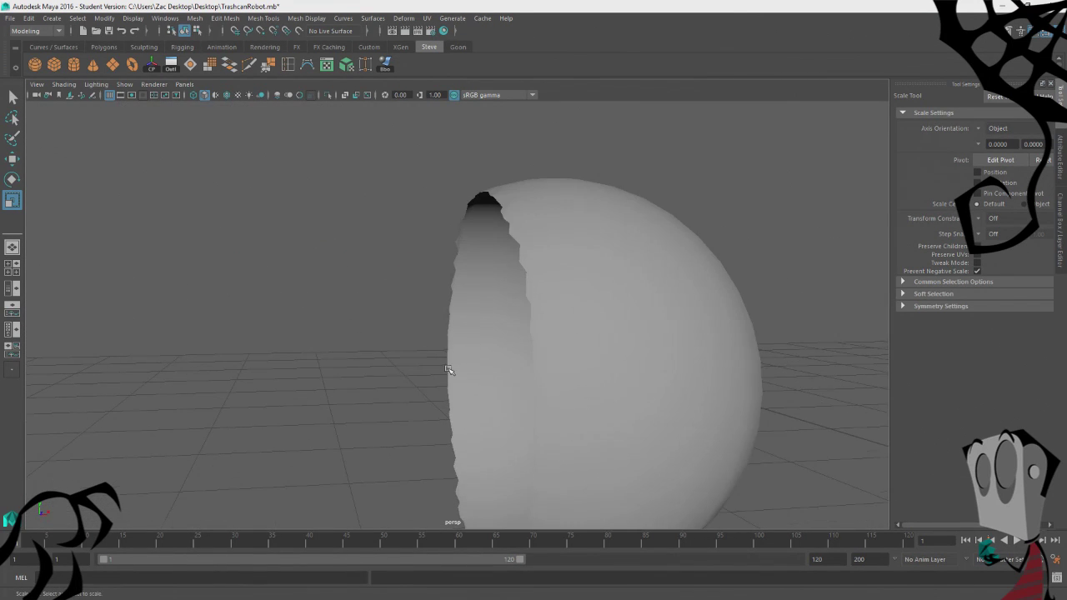
alt+drag(448, 369, 493, 248)
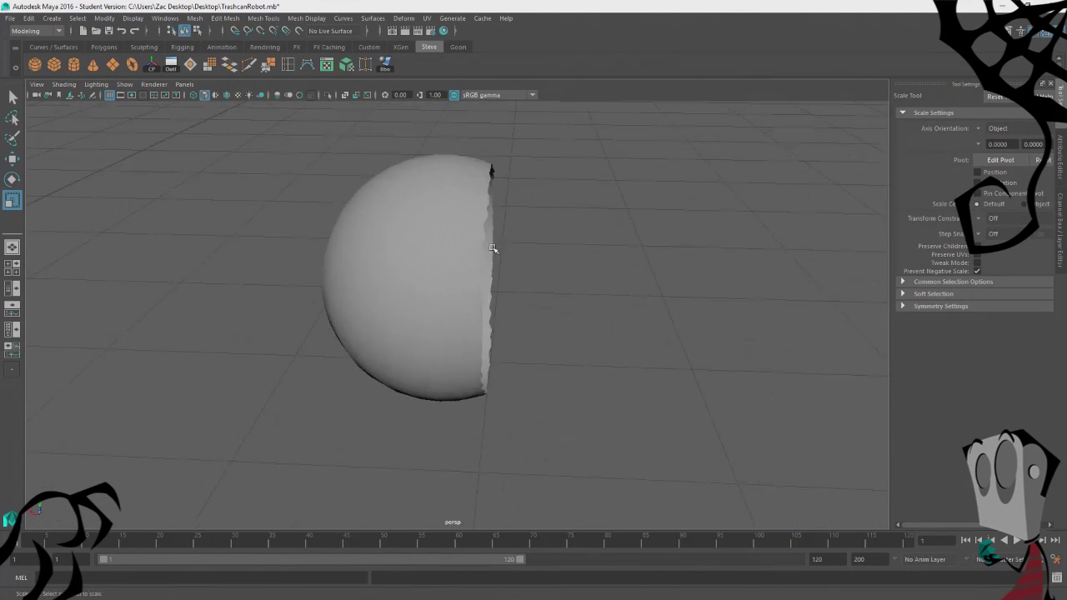
click(492, 249)
key(ctrl+z)
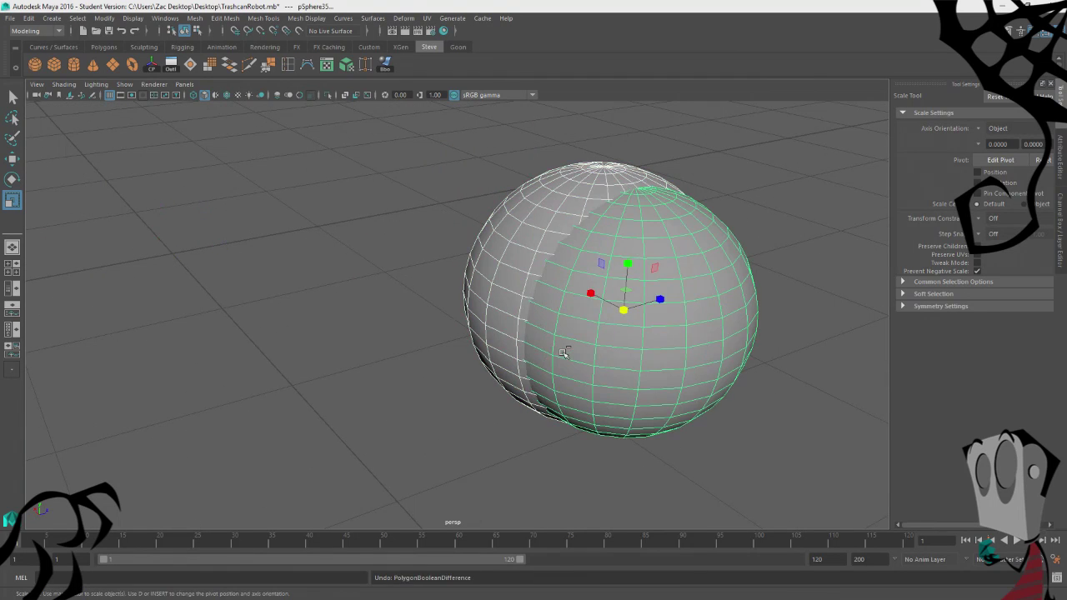
Enlarge the duplicate sphere slightly and move it along X until it is clear of the original sphere.
alt+drag(563, 353, 434, 417)
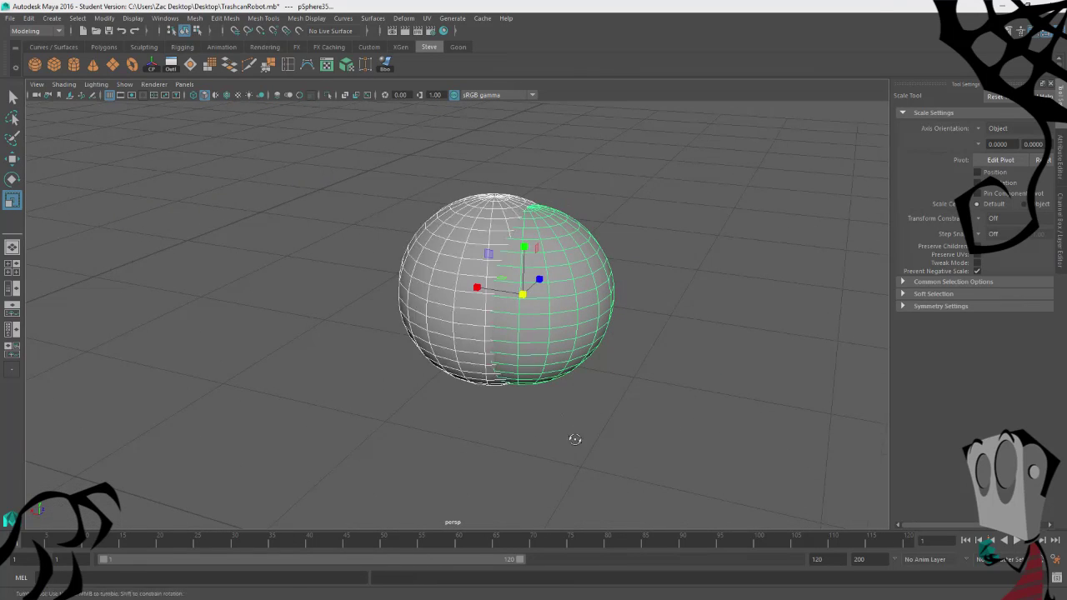
alt+drag(575, 440, 590, 378)
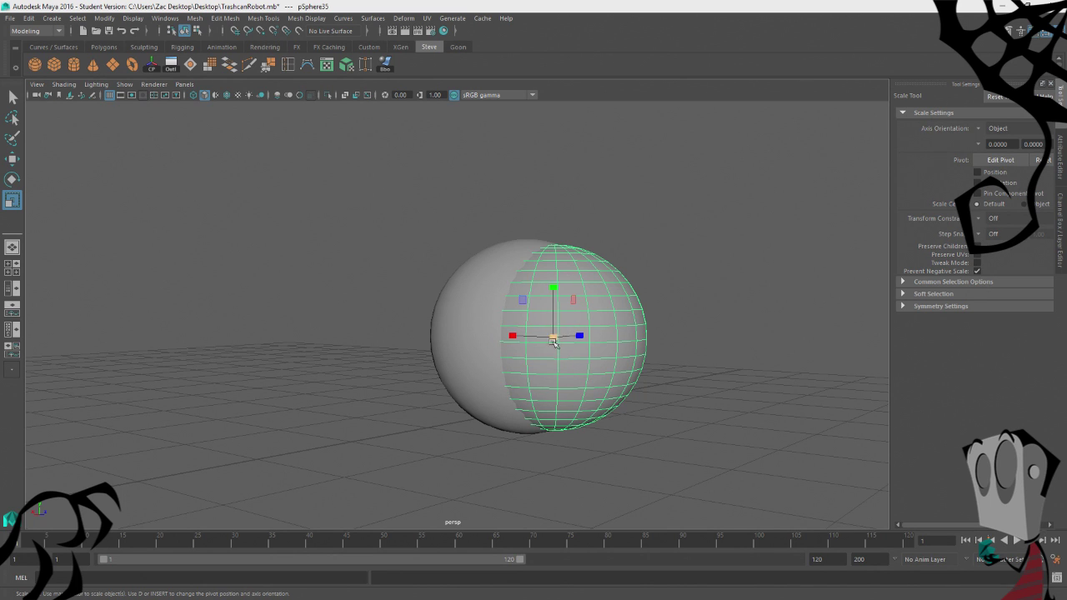
mouse_move(554, 341)
mouse_down()
mouse_move(585, 341)
mouse_move(571, 339)
mouse_up()
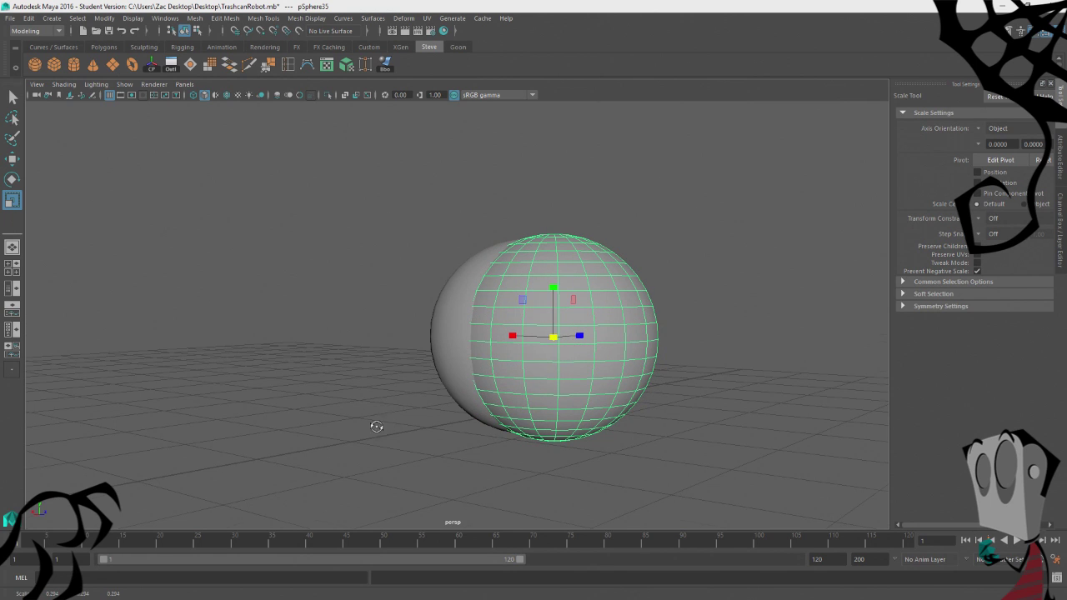
alt+drag(377, 426, 430, 374)
key(w)
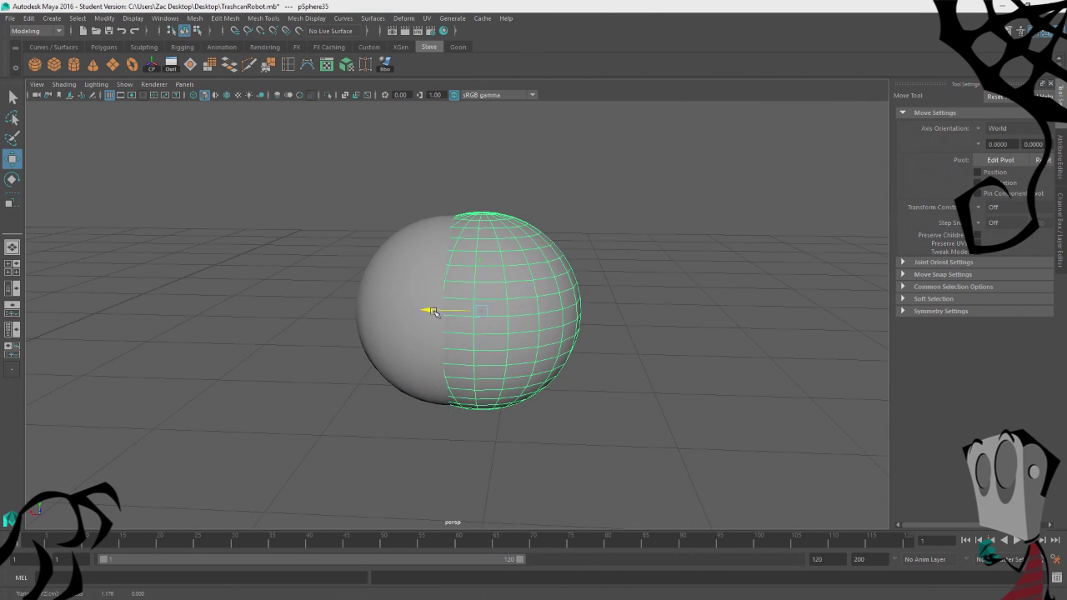
drag(433, 312, 681, 313)
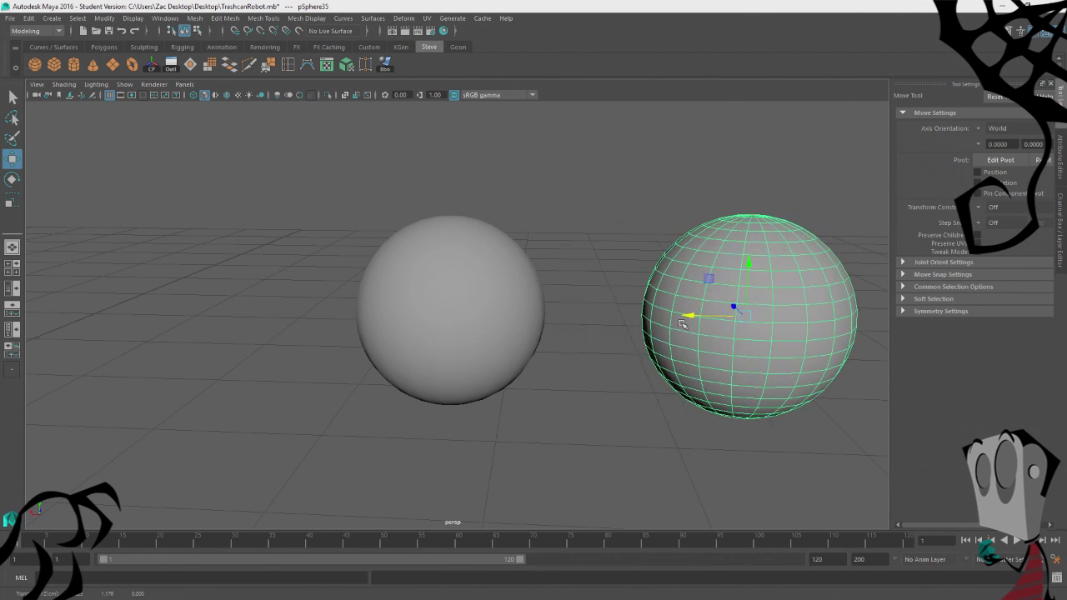
Create a polygon cube and position it over the half of the original sphere that faces the spare arm parts.
click(433, 276)
click(54, 64)
scroll(479, 259, down, 12)
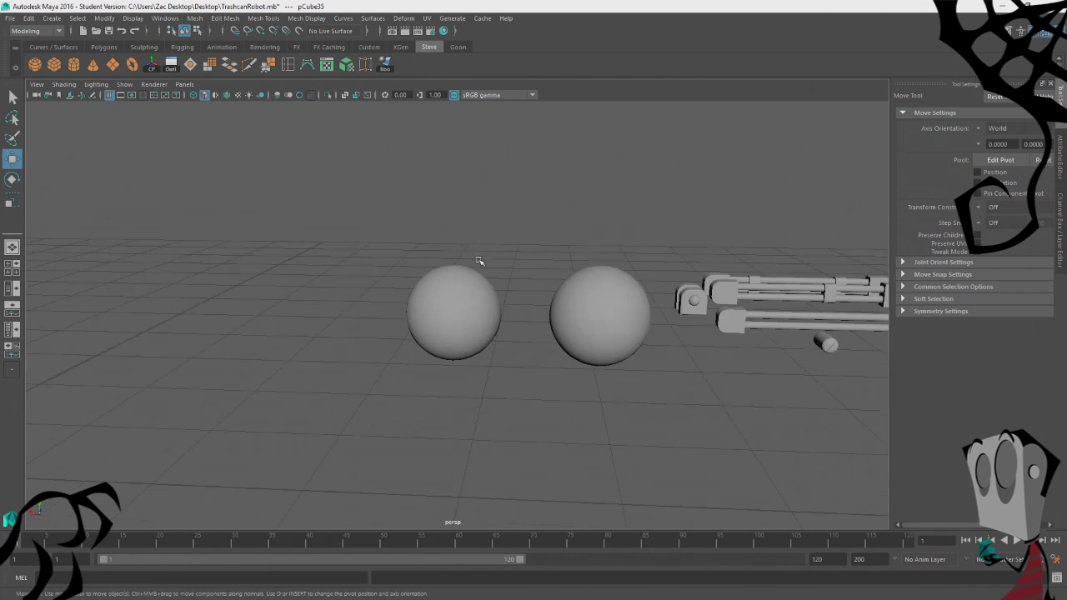
drag(191, 377, 448, 380)
drag(492, 316, 493, 270)
alt+drag(389, 434, 525, 419)
drag(437, 270, 432, 270)
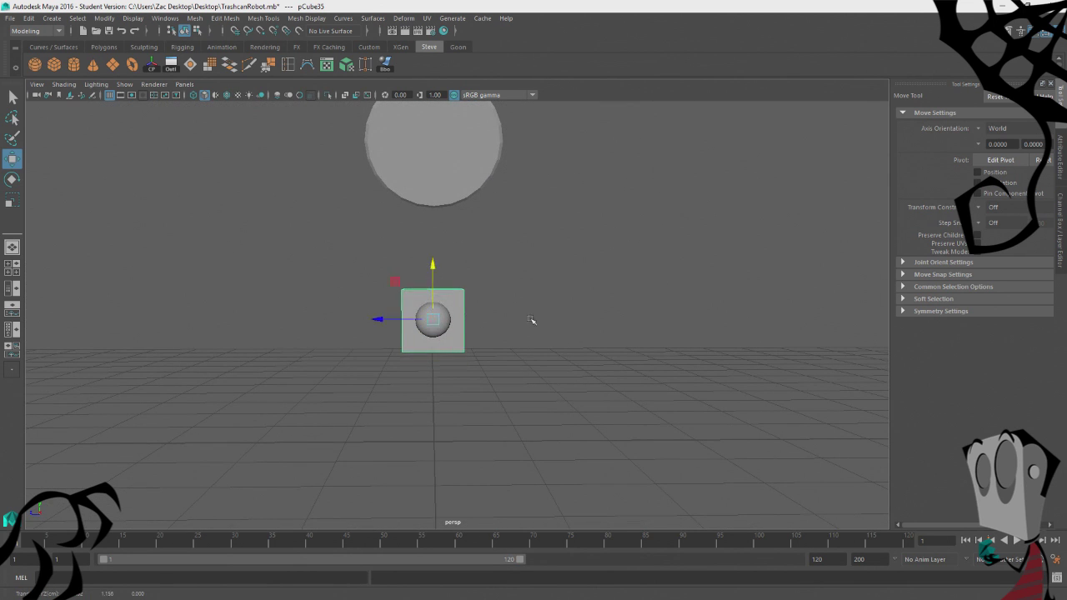
alt+drag(532, 320, 347, 389)
alt+right_drag(348, 389, 395, 369)
alt+drag(395, 369, 473, 323)
alt+drag(359, 359, 341, 391)
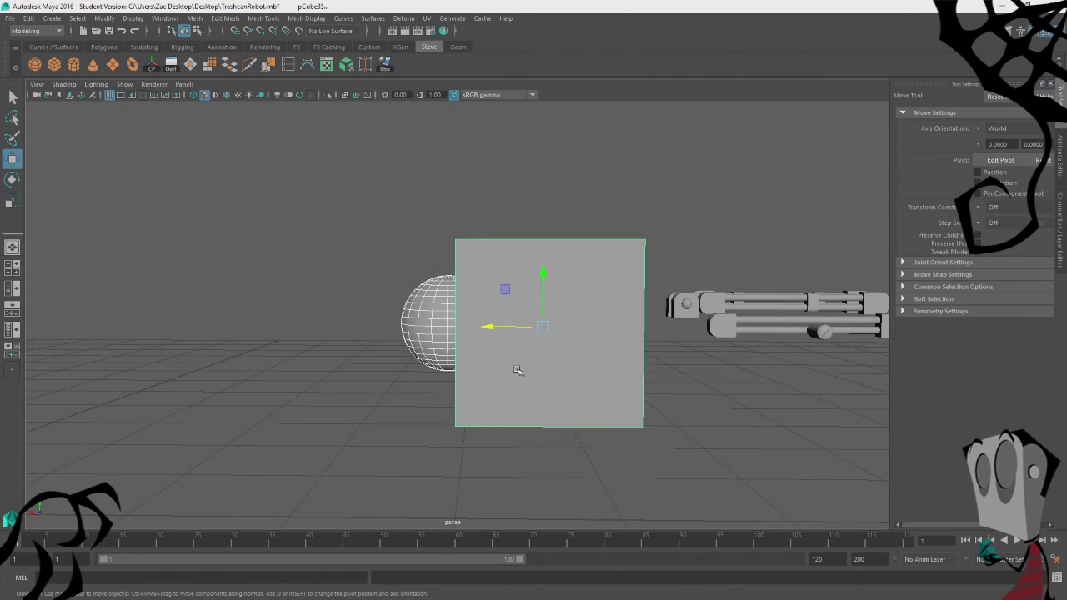
Subtract the cube from the original sphere with a Boolean Difference, leaving a half sphere.
click(376, 289)
click(433, 342)
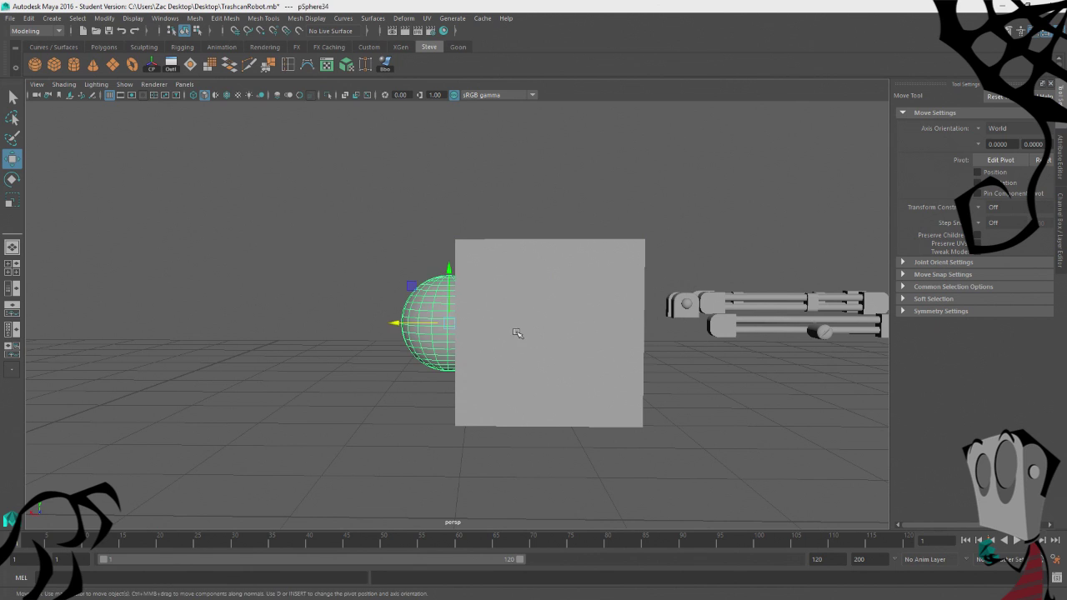
click(517, 331)
click(197, 18)
click(197, 18)
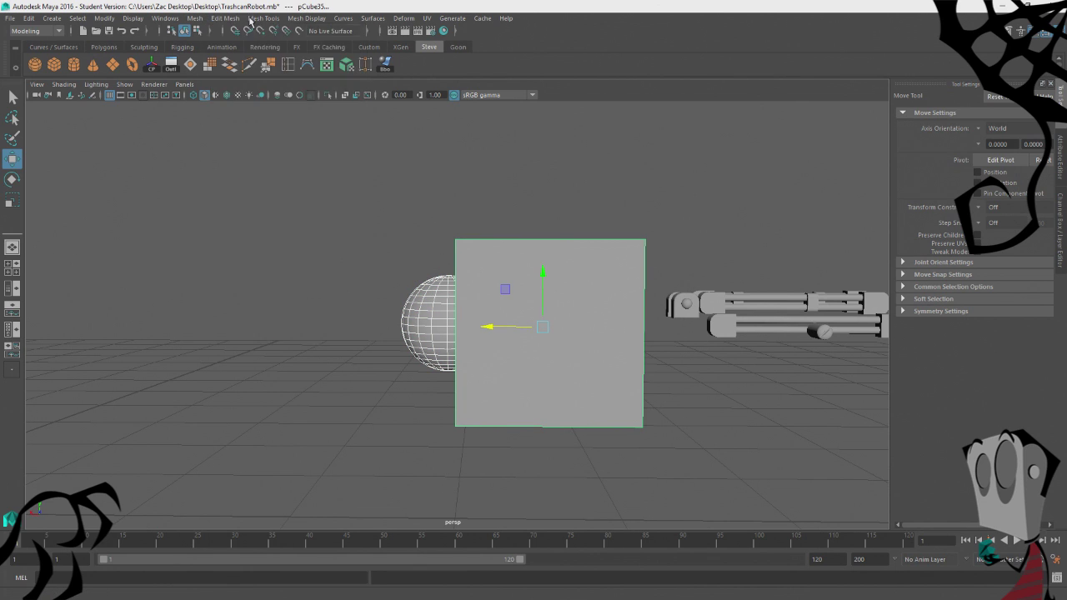
click(263, 19)
mouse_move(196, 18)
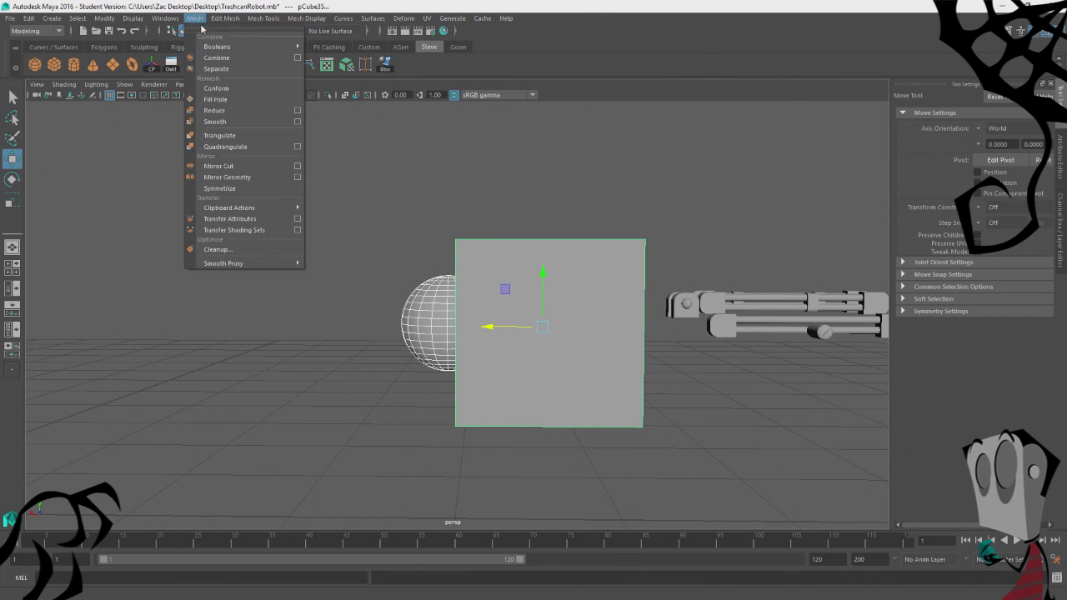
mouse_move(218, 47)
click(326, 71)
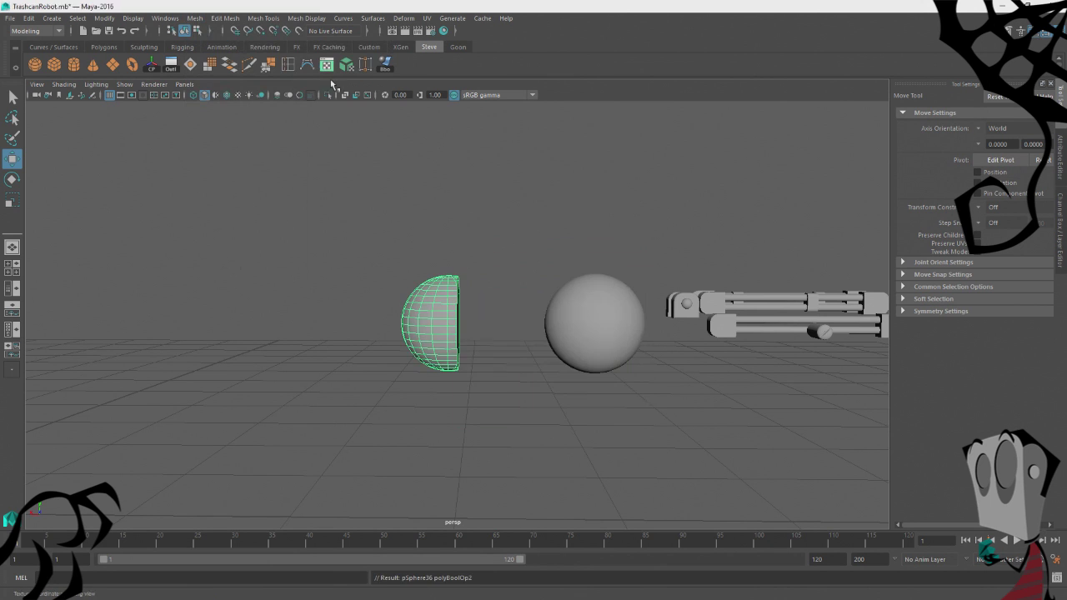
Scale the full sphere down to slightly smaller than the half sphere and move it along X into the flat cut face.
click(417, 267)
alt+drag(424, 284, 472, 414)
click(612, 355)
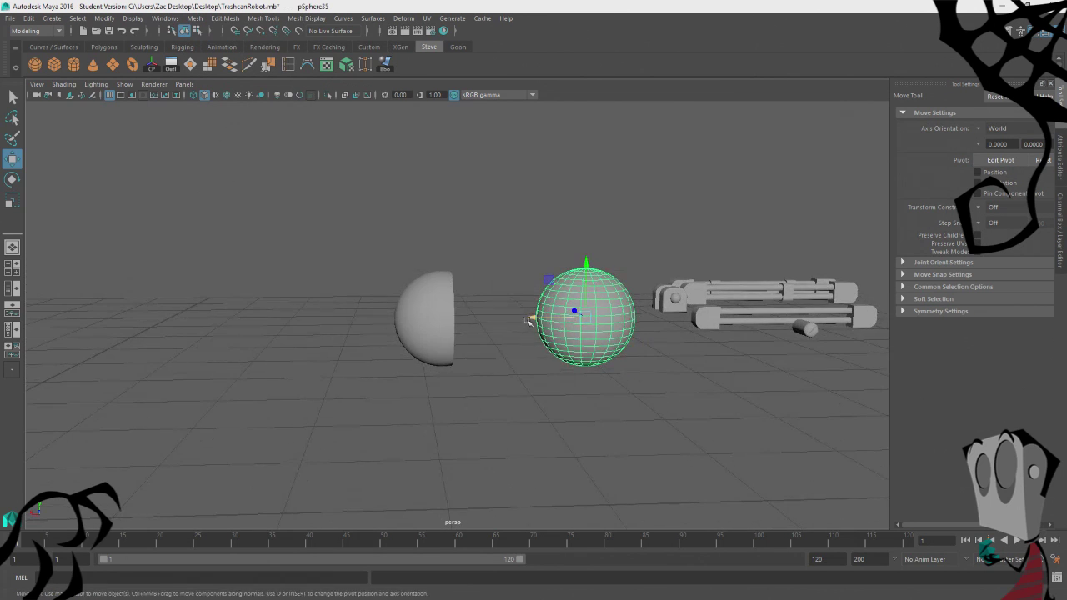
drag(532, 317, 461, 325)
key(r)
key(w)
click(518, 373)
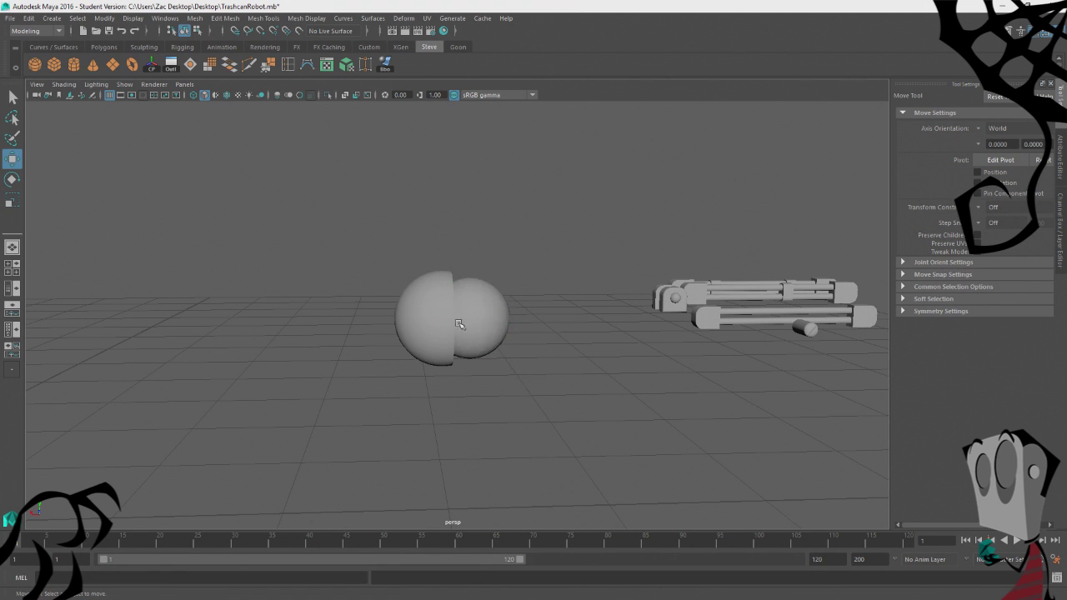
click(464, 325)
alt+drag(534, 392, 483, 371)
drag(466, 331, 453, 331)
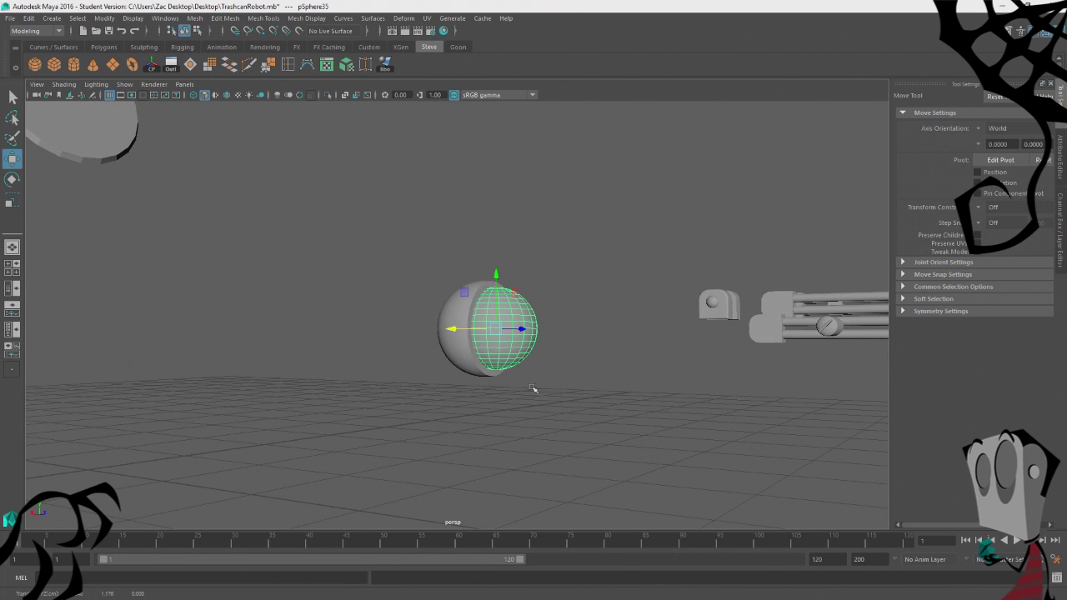
Duplicate the ball and move one copy along X toward the spare arm parts, leaving the other in the half sphere.
alt+drag(534, 390, 581, 324)
click(451, 307)
click(504, 322)
click(440, 322)
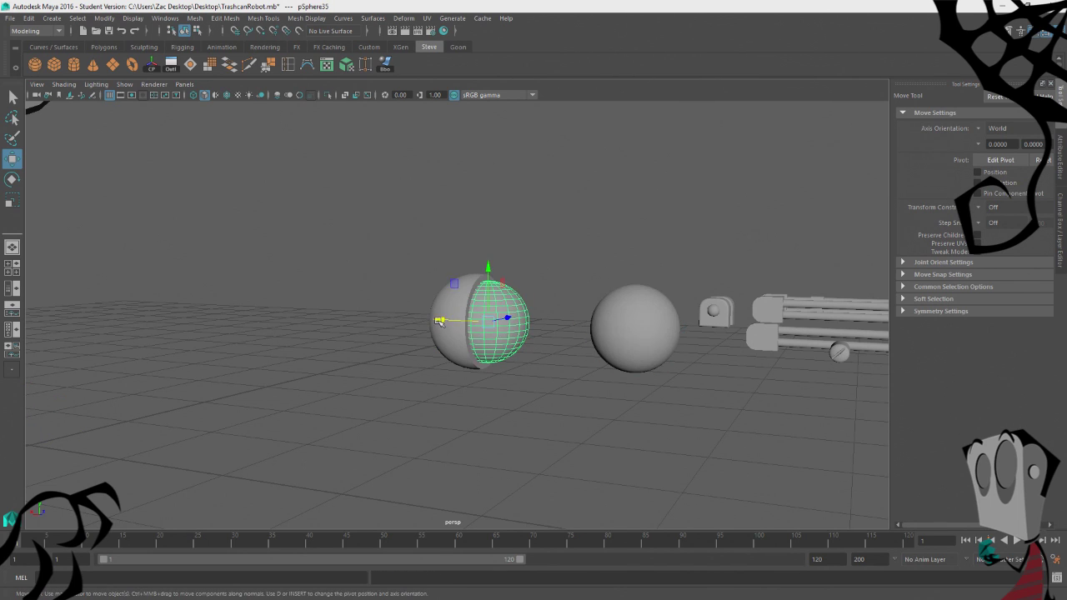
click(440, 318)
click(376, 165)
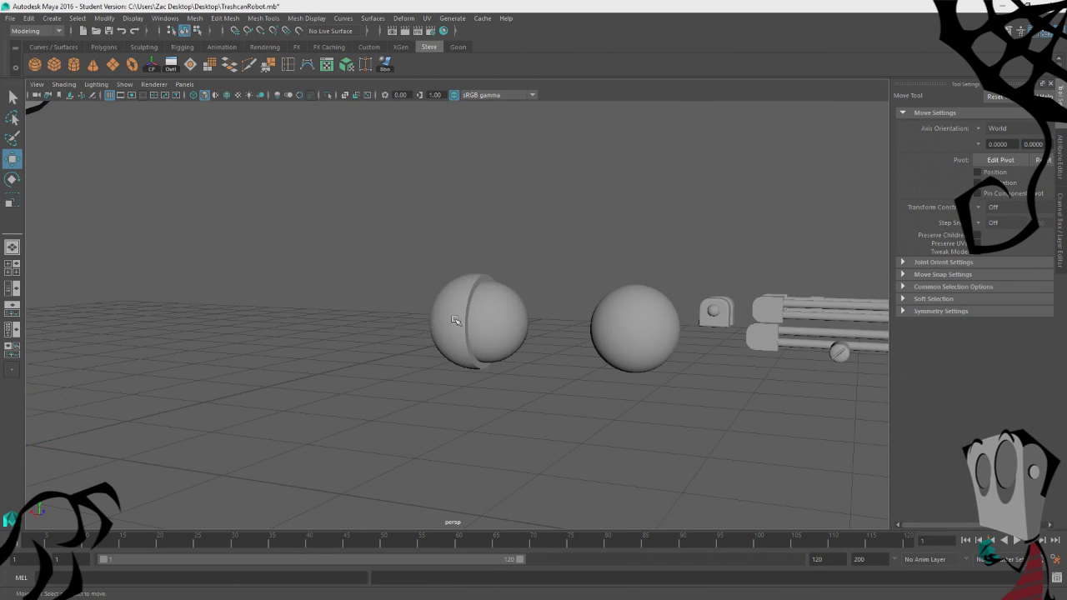
Examine from several angles how the ball sits in the half sphere.
click(458, 319)
click(503, 412)
alt+drag(503, 412, 423, 395)
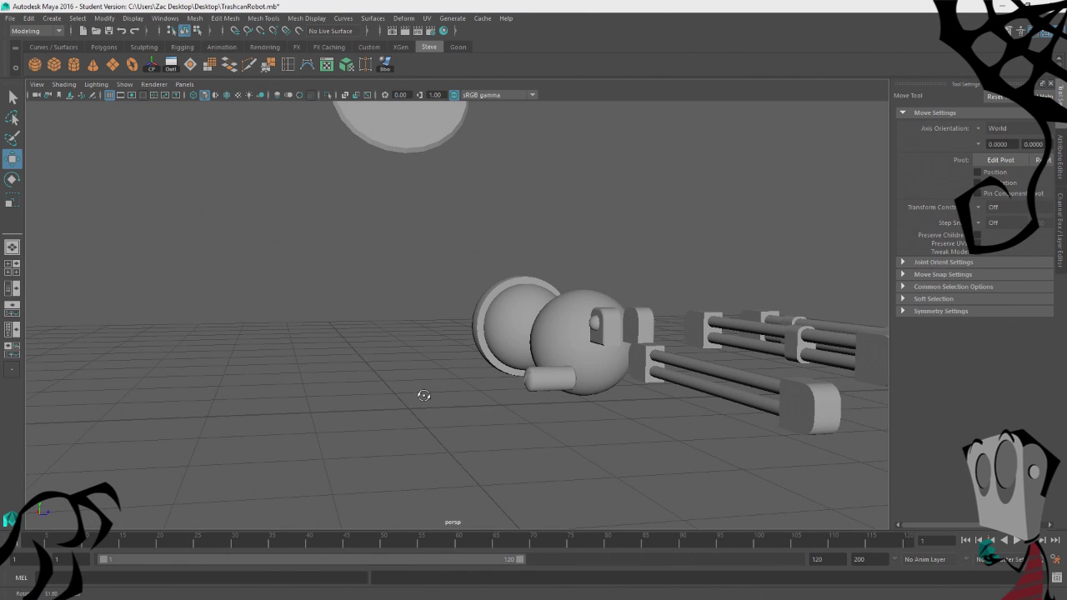
alt+drag(424, 396, 484, 332)
click(477, 321)
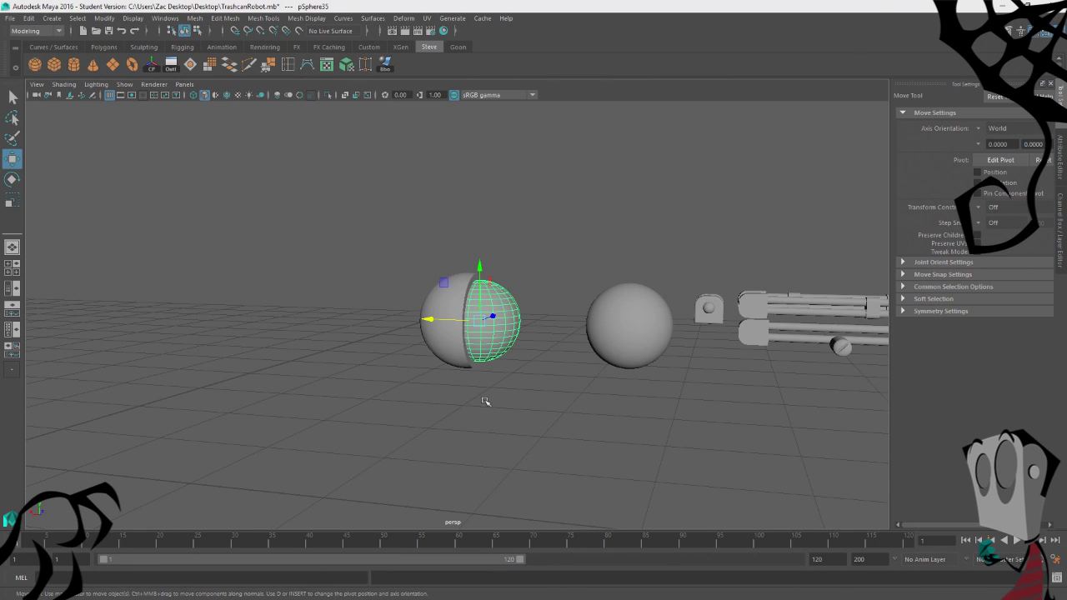
click(491, 397)
alt+drag(496, 393, 468, 382)
Center the half sphere's pivot on its own geometry.
click(471, 314)
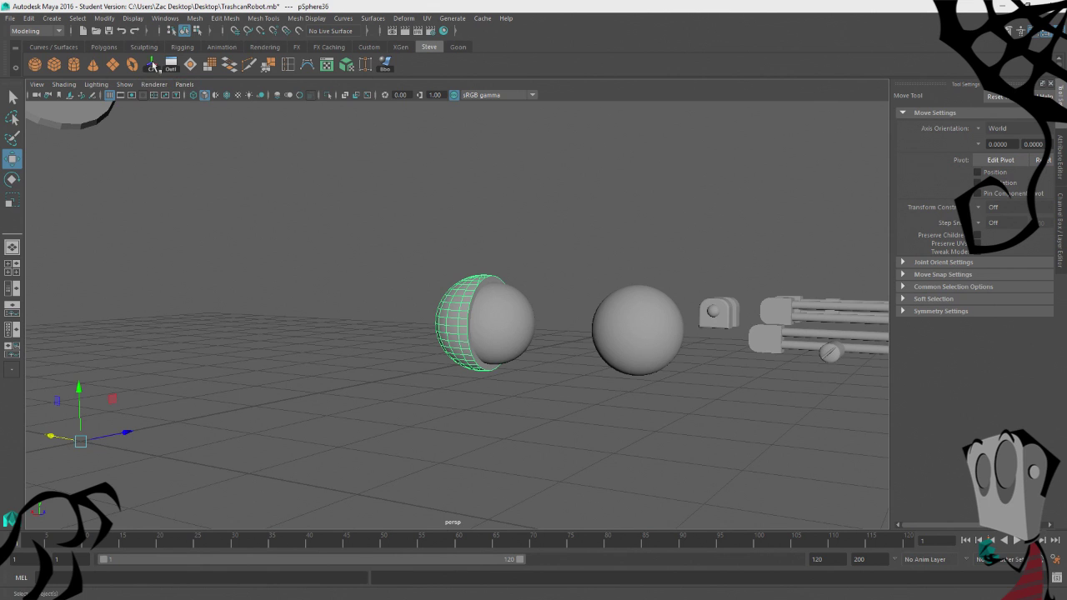
click(152, 65)
alt+drag(360, 327, 442, 354)
click(634, 288)
alt+drag(567, 375, 491, 380)
click(473, 301)
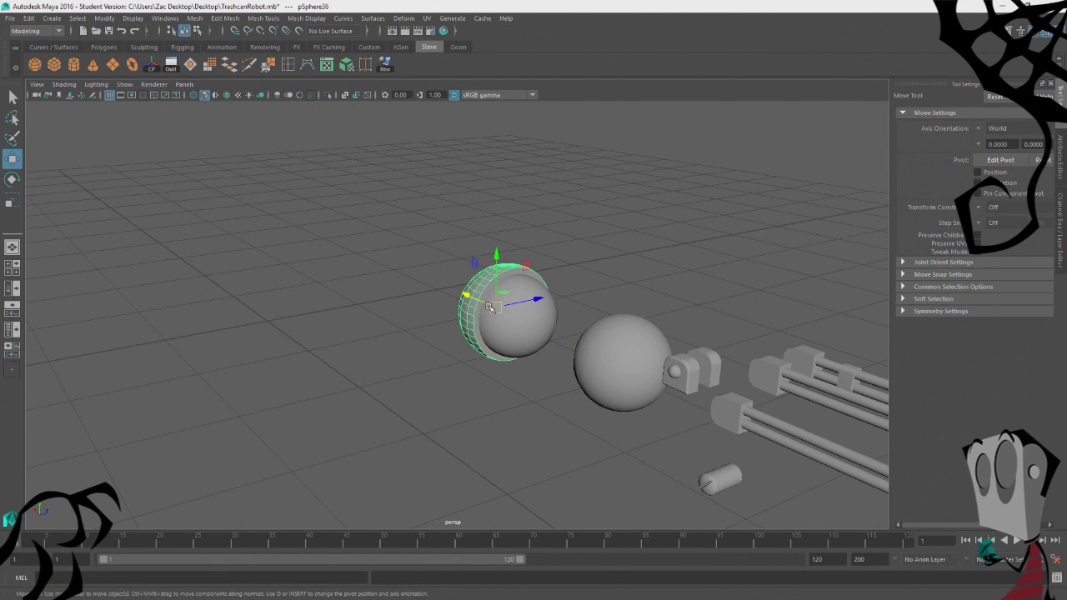
scroll(527, 270, up, 4)
alt+drag(695, 223, 607, 273)
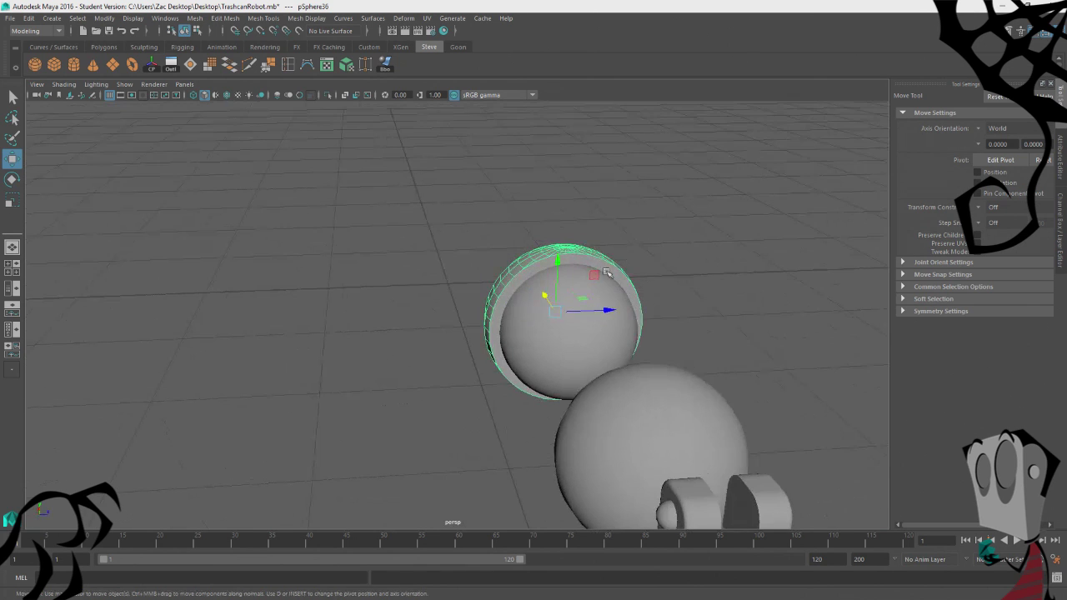
Lift the ball out of the half sphere to inspect the flat cut face, and lower it back into place.
click(589, 358)
alt+drag(589, 358, 421, 425)
drag(503, 259, 525, 358)
click(520, 349)
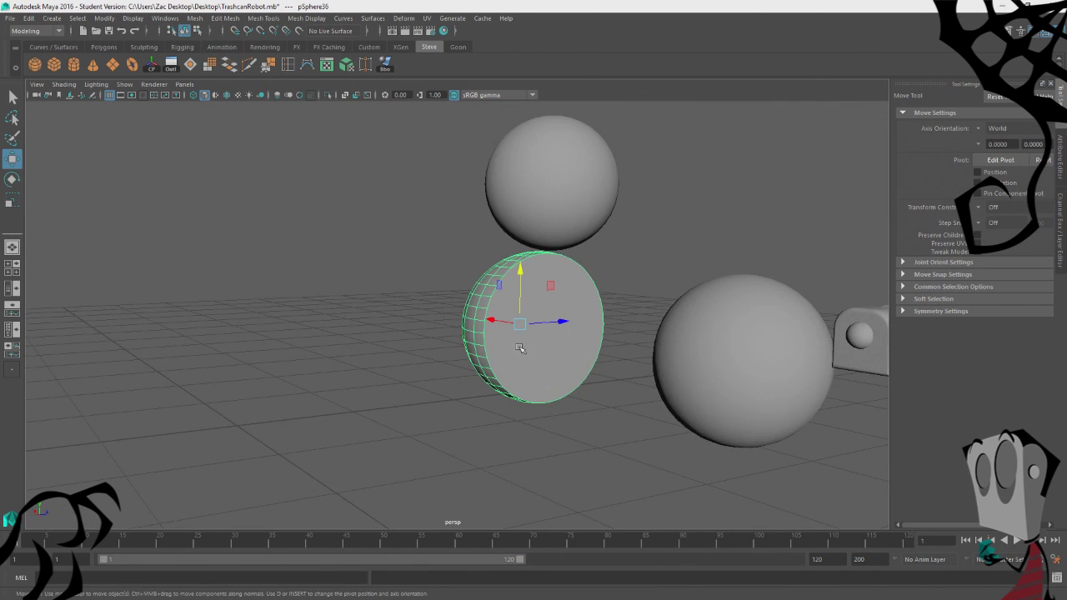
alt+drag(433, 395, 550, 218)
click(555, 214)
drag(535, 144, 530, 387)
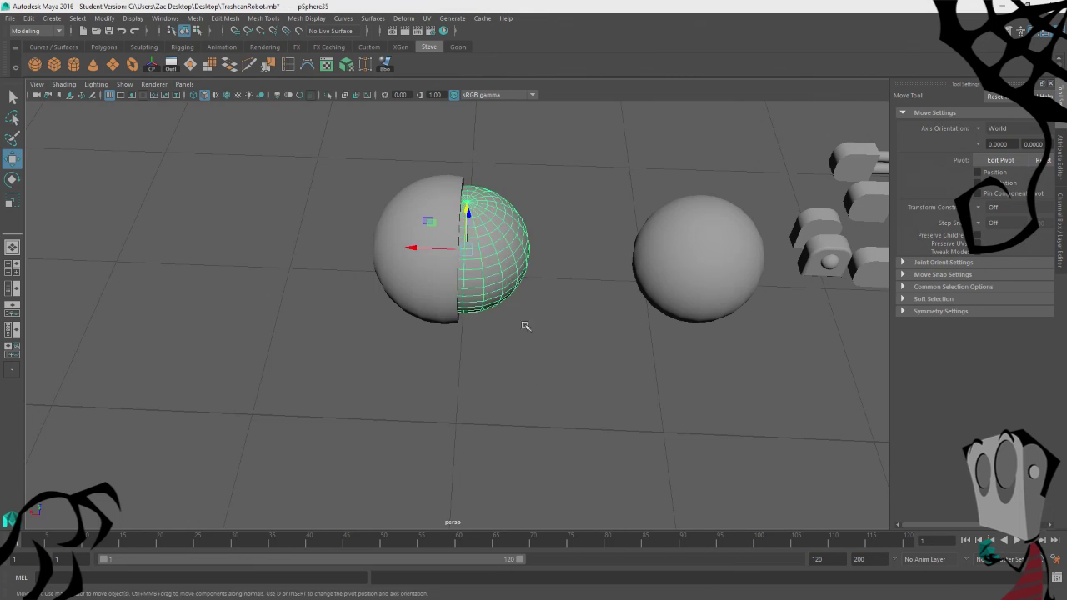
alt+drag(525, 324, 404, 359)
click(381, 374)
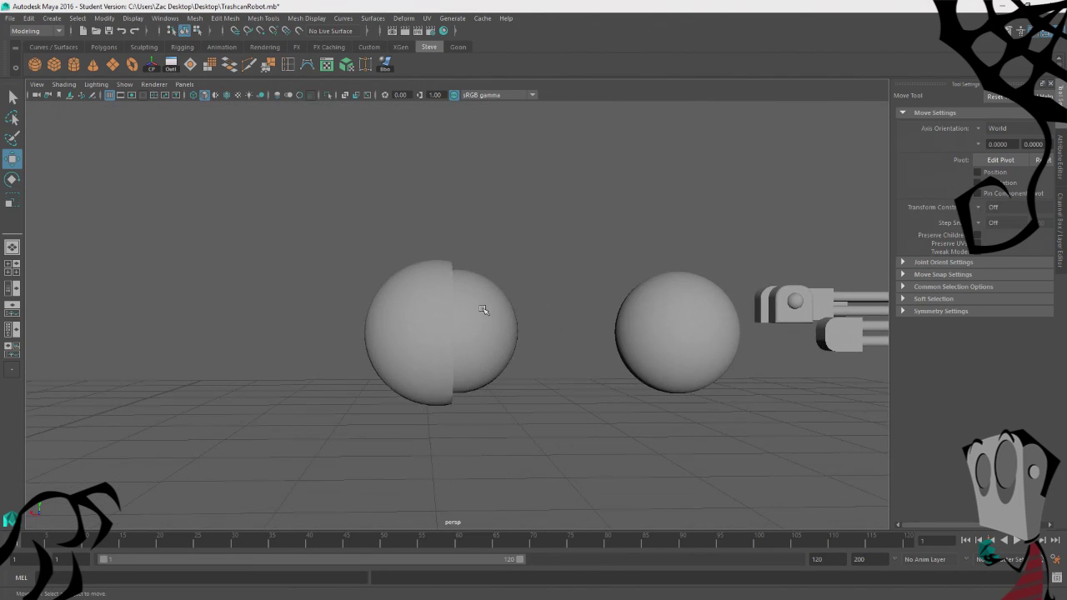
Select the ball together with the half sphere and combine them into a single mesh.
click(486, 311)
alt+drag(486, 315, 448, 423)
alt+drag(342, 396, 398, 369)
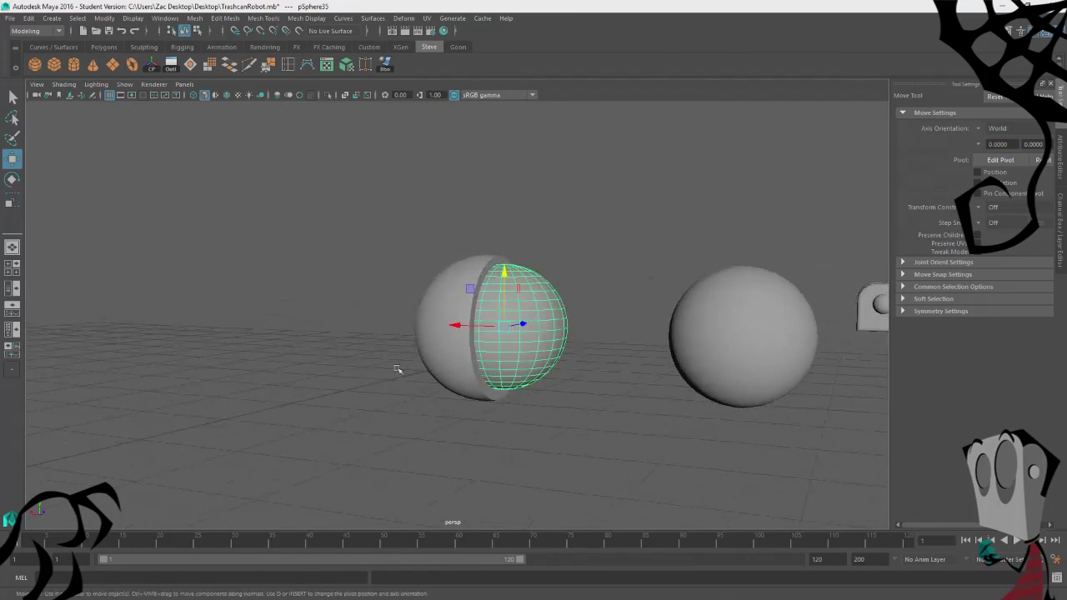
drag(507, 267, 544, 313)
drag(386, 313, 274, 395)
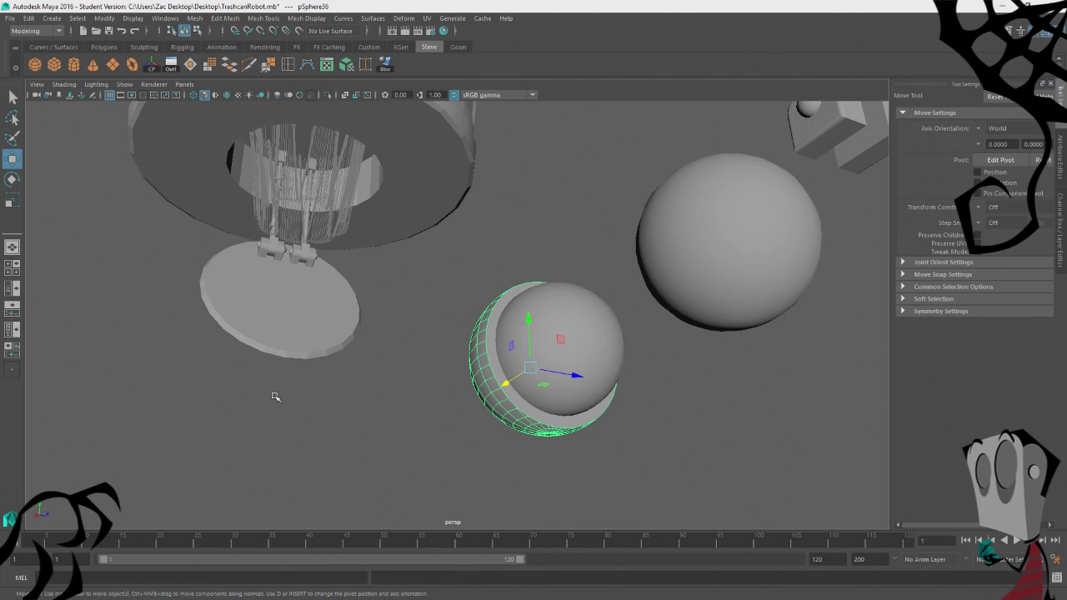
alt+drag(375, 375, 494, 357)
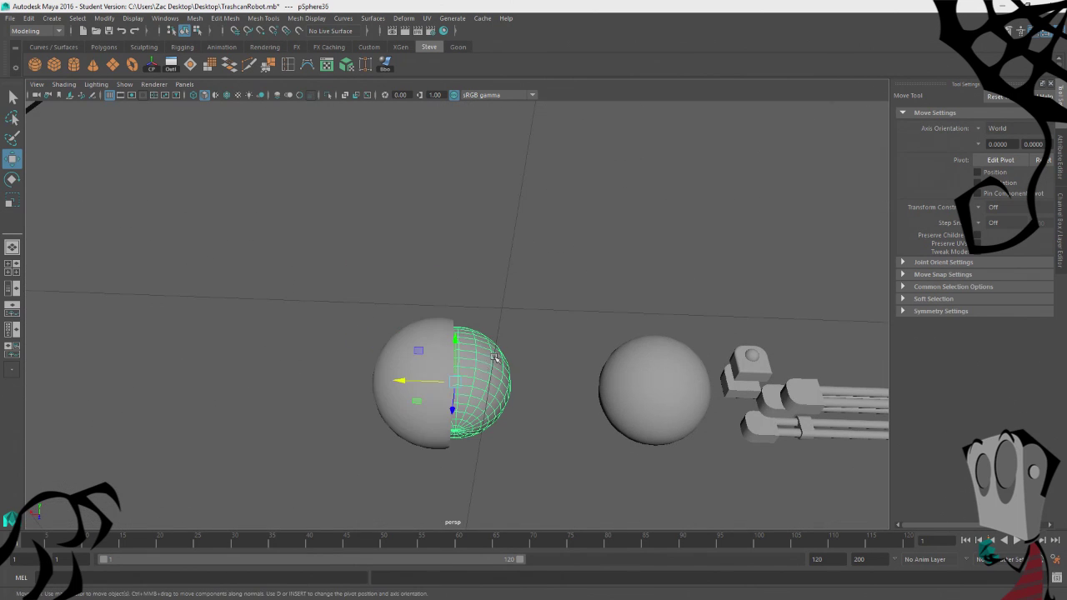
alt+drag(403, 356, 386, 431)
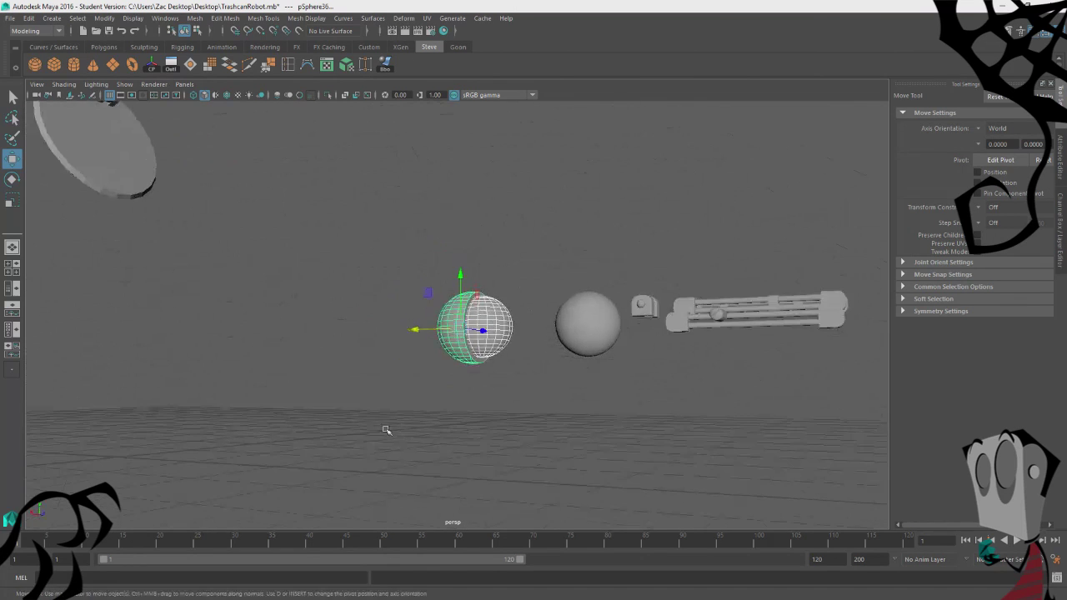
click(194, 18)
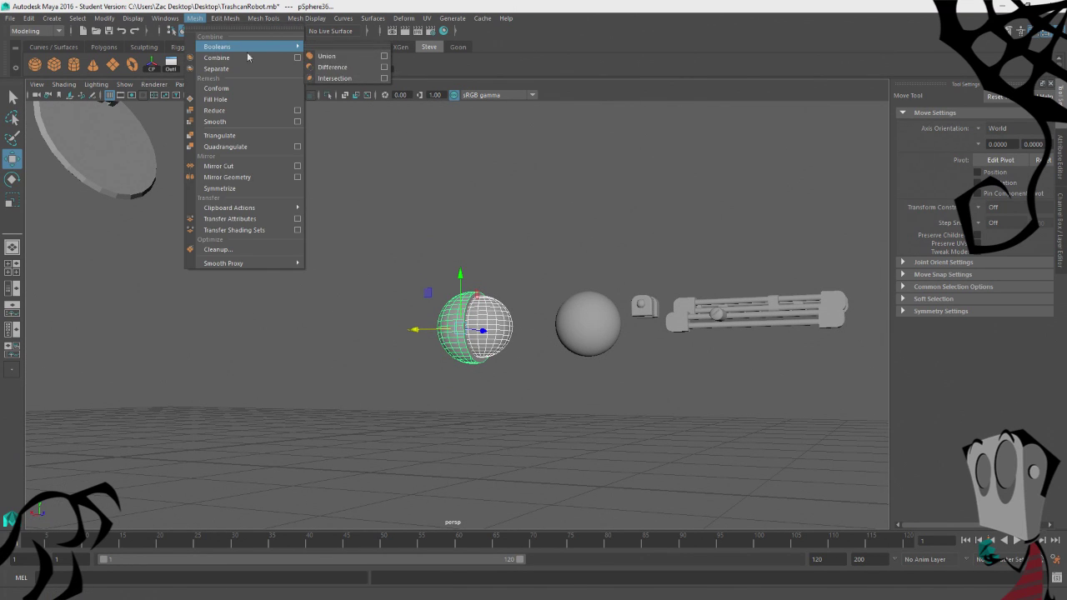
click(263, 62)
click(480, 372)
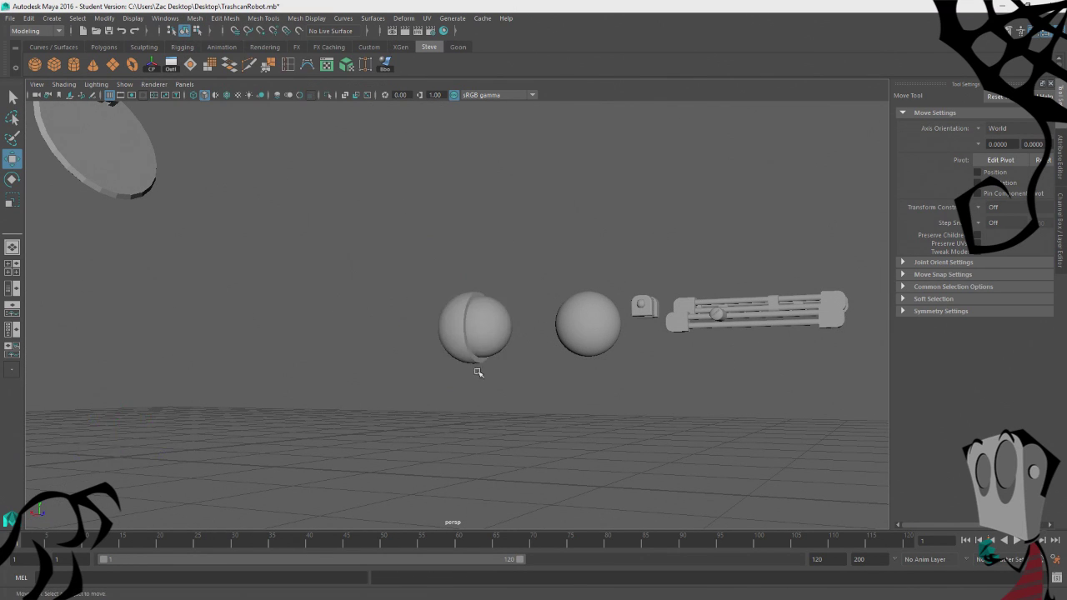
Center the pivot of the combined ball joint and scale it down uniformly.
click(469, 336)
click(152, 67)
alt+drag(251, 150, 450, 325)
key(r)
middle_drag(454, 327, 425, 303)
key(w)
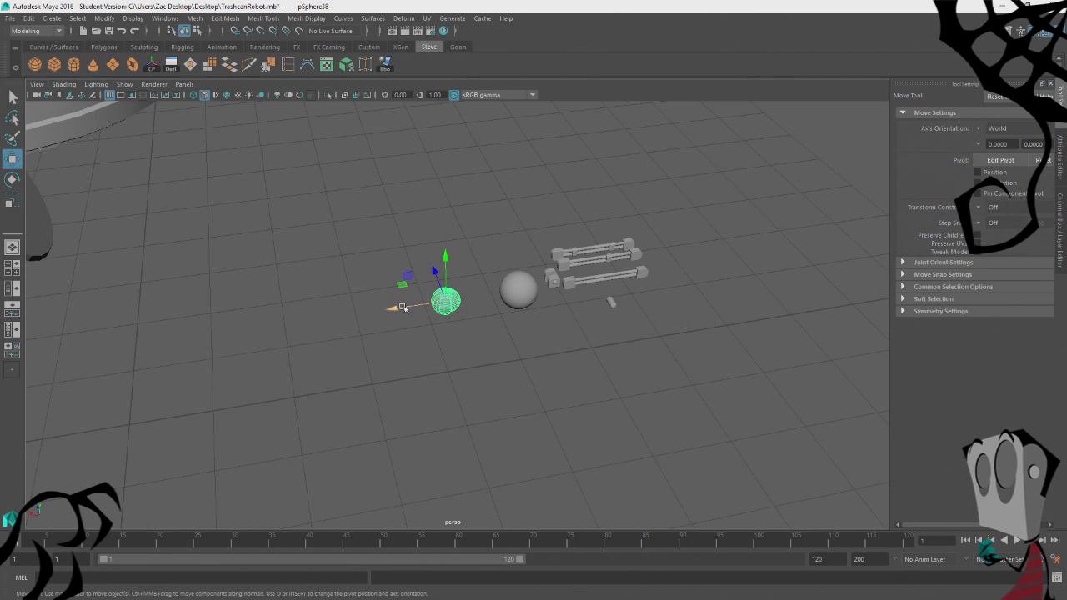
Move the ball joint along X and Z to a spot beside the small cylinder among the spare arm parts.
drag(398, 308, 557, 321)
drag(567, 248, 599, 303)
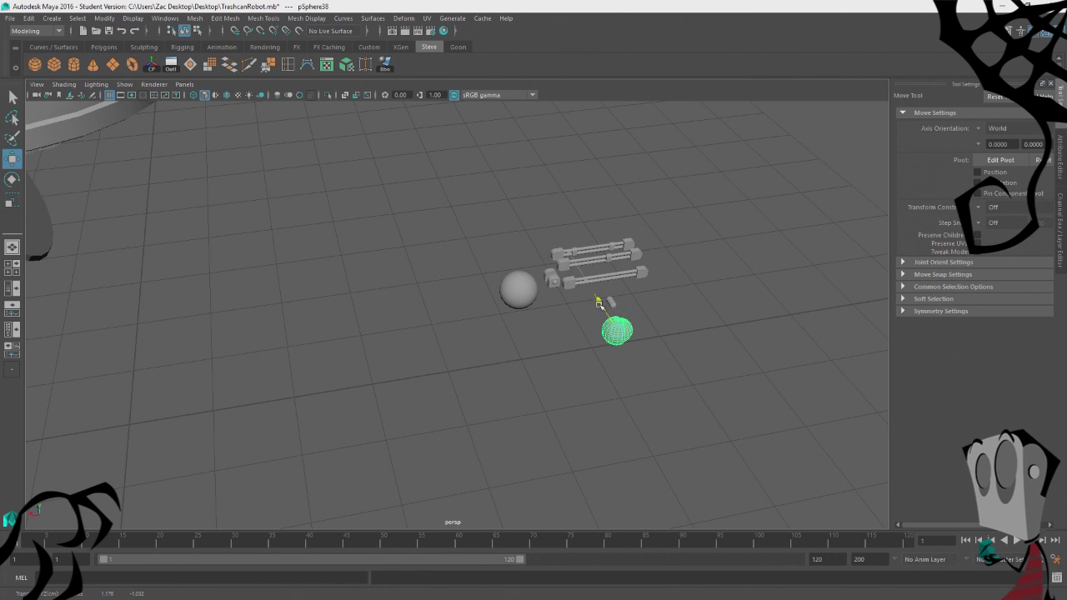
alt+right_drag(631, 292, 845, 343)
alt+middle_drag(846, 343, 515, 326)
alt+right_drag(515, 326, 635, 319)
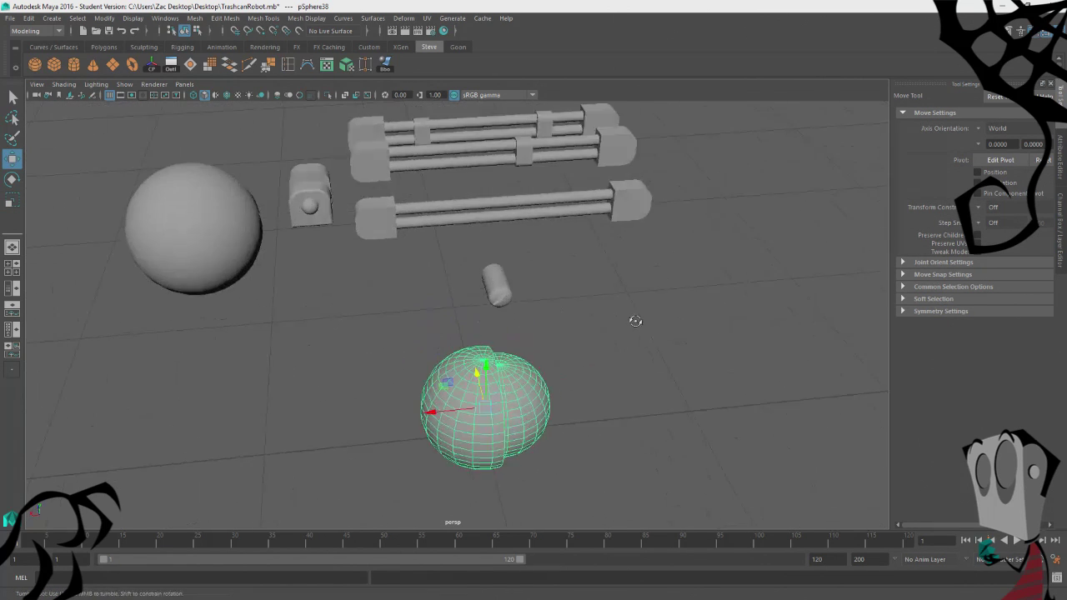
alt+drag(635, 319, 452, 333)
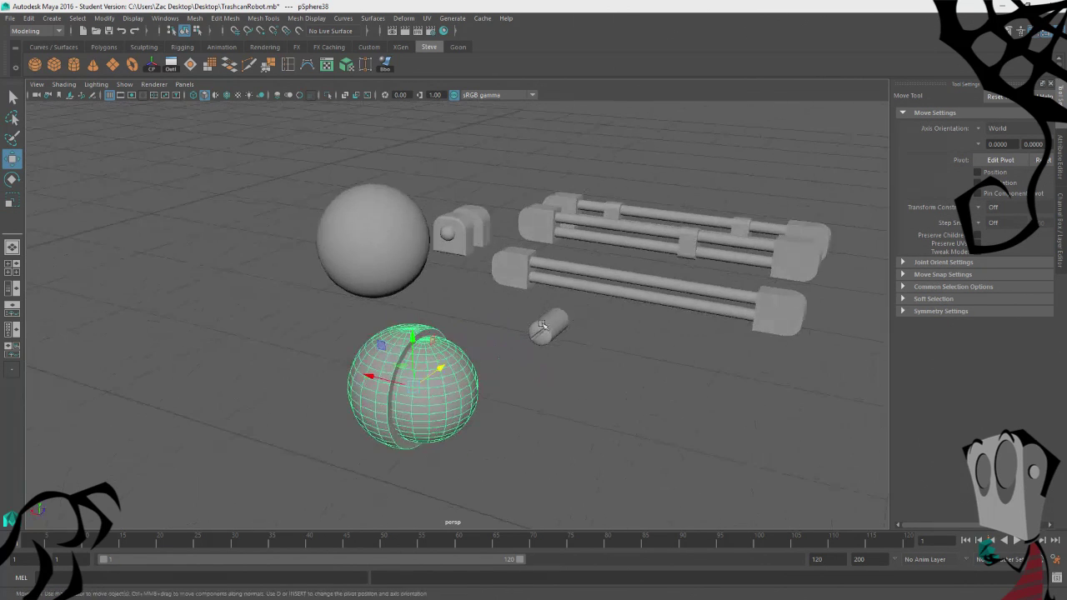
Examine the ball joint, the spare arm parts and the trashcan body from several angles.
click(542, 325)
click(486, 255)
click(480, 279)
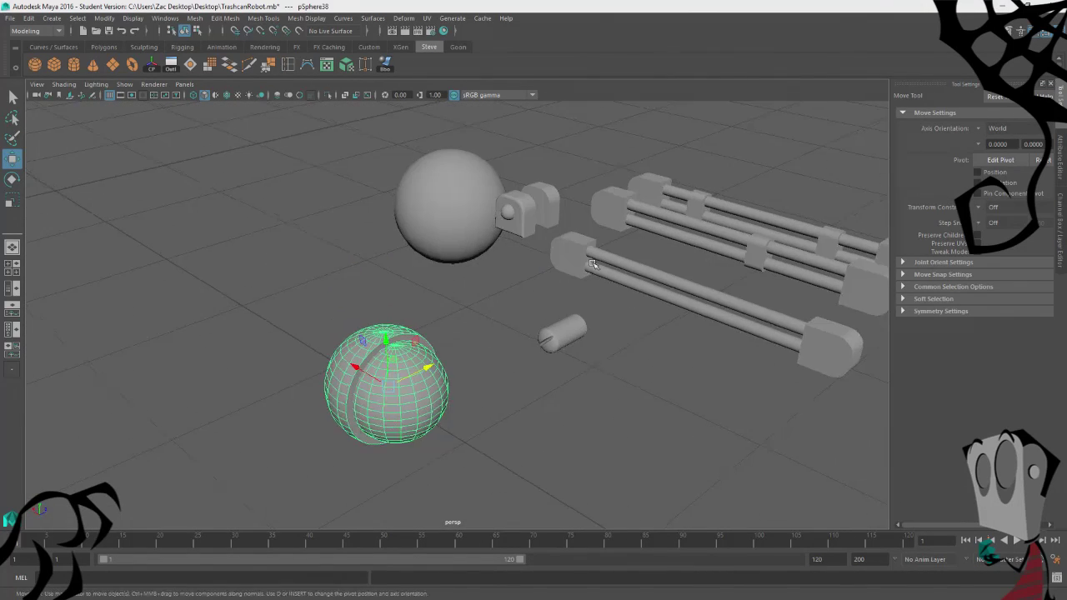
click(712, 309)
alt+drag(729, 225, 500, 423)
click(500, 424)
alt+right_drag(500, 424, 556, 370)
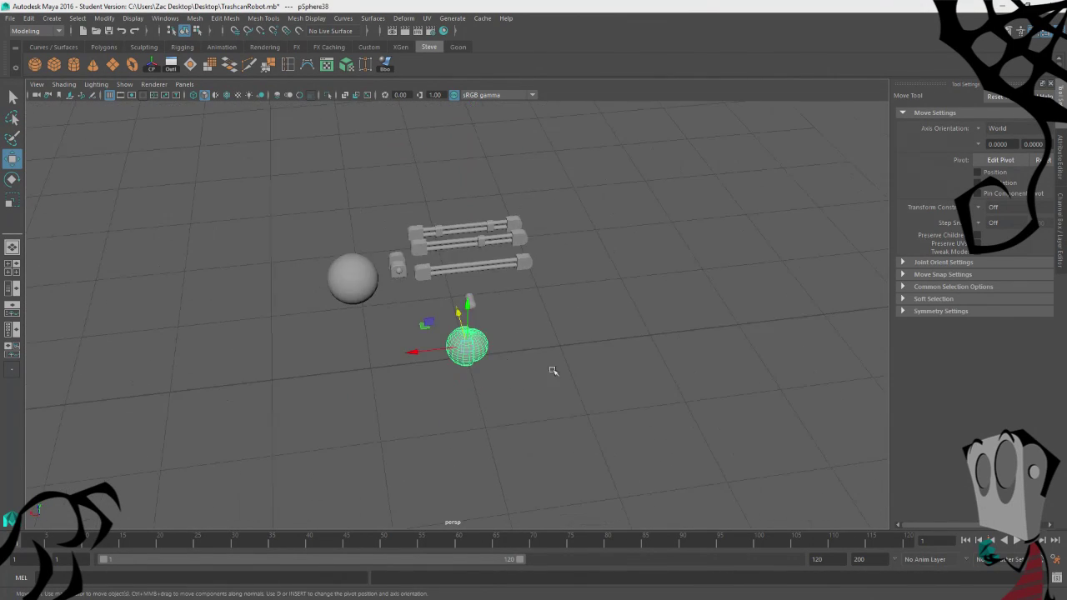
alt+drag(555, 370, 465, 280)
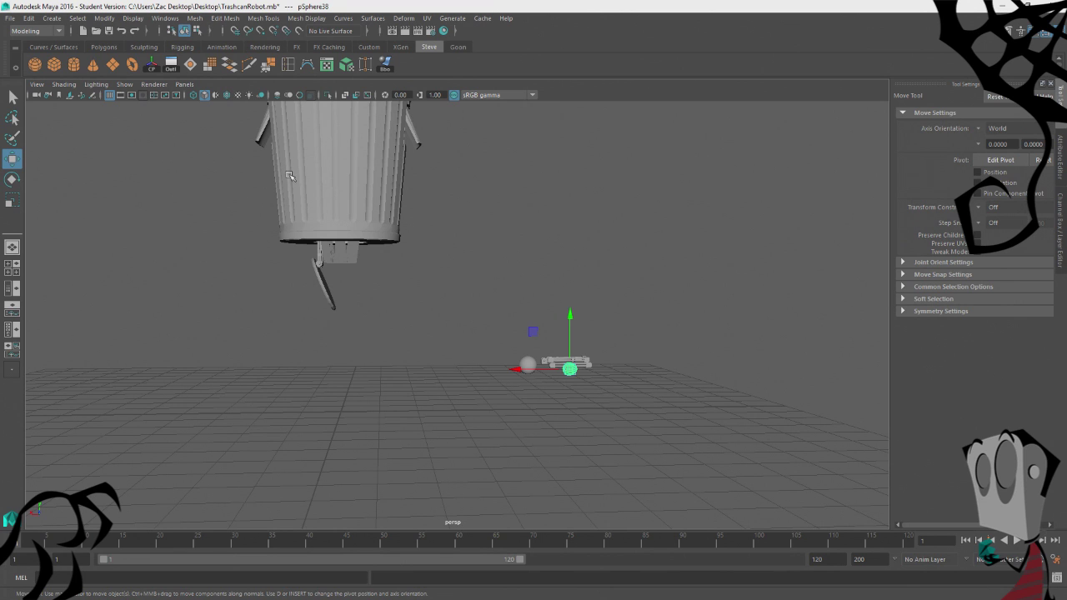
alt+drag(689, 392, 672, 396)
Try to position the original ball joint beside the trashcan's side handle, working from the front view.
key(space)
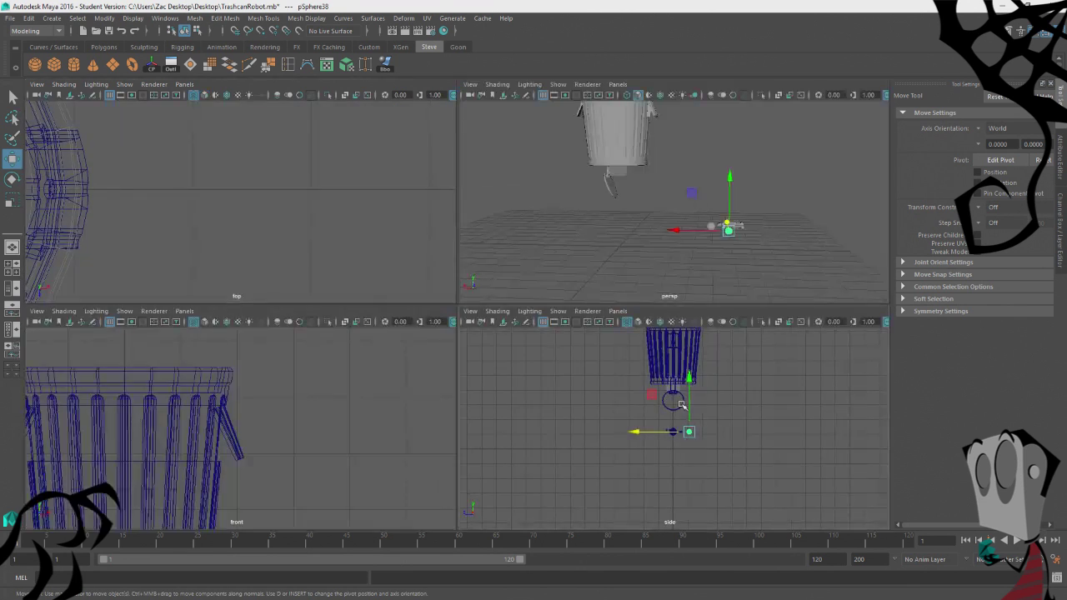
key(space)
key(space)
scroll(251, 240, down, 4)
scroll(375, 407, down, 4)
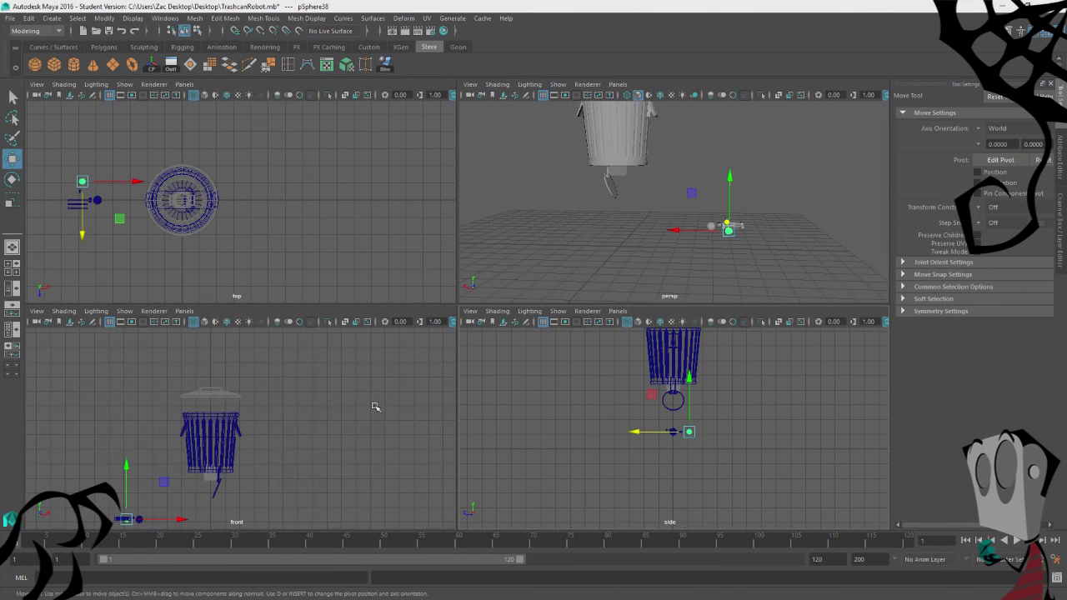
key(space)
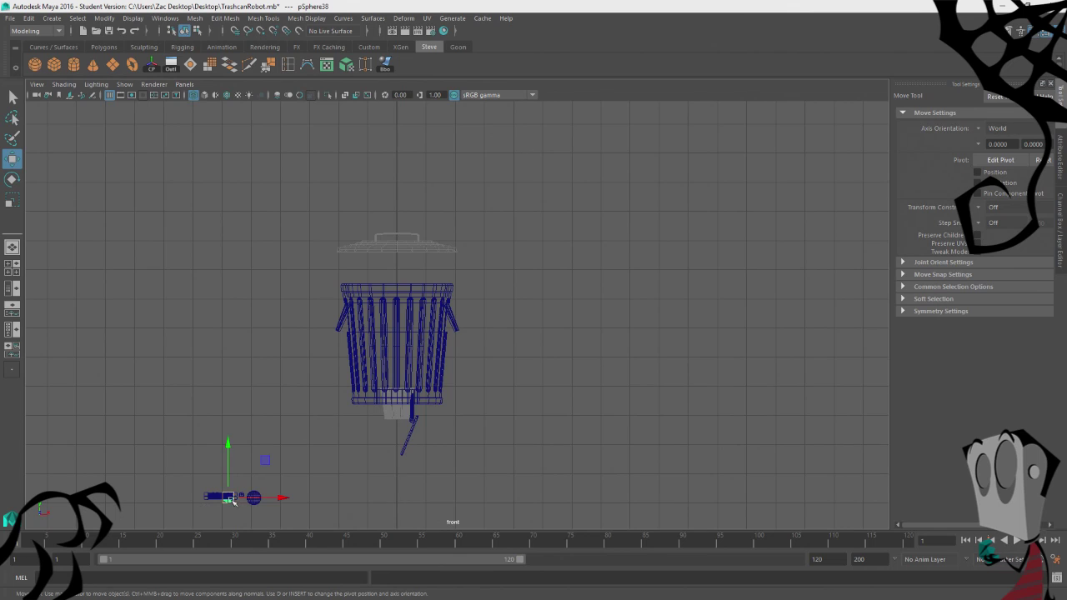
drag(232, 499, 270, 393)
key(space)
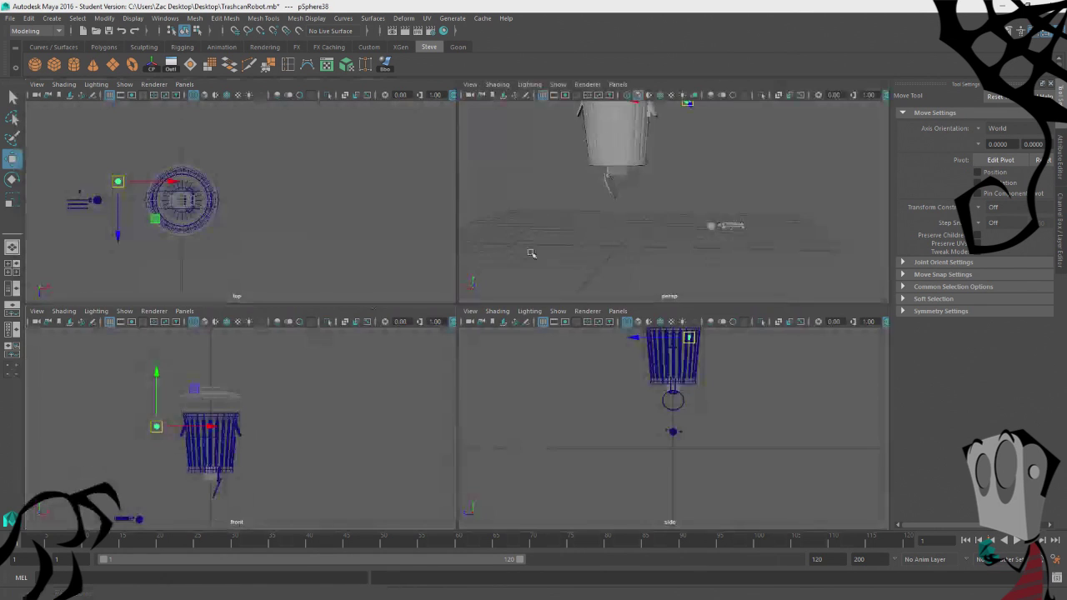
key(space)
alt+right_drag(495, 394, 589, 388)
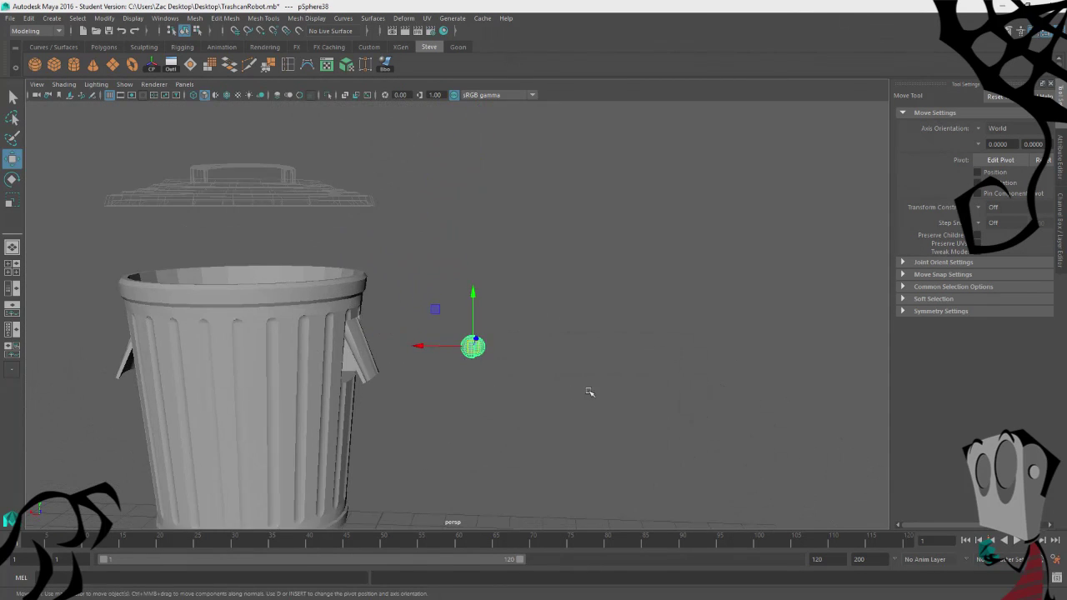
alt+drag(589, 388, 453, 445)
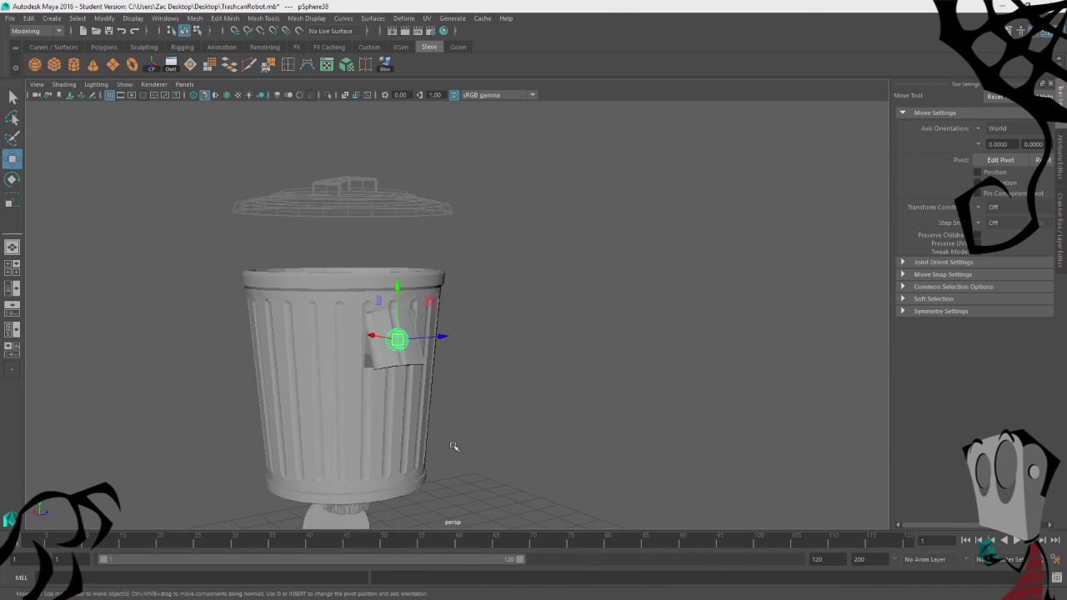
Undo the ball joint's move, duplicate it, and shift the copy from the spare parts toward the trashcan.
key(e)
key(w)
click(520, 356)
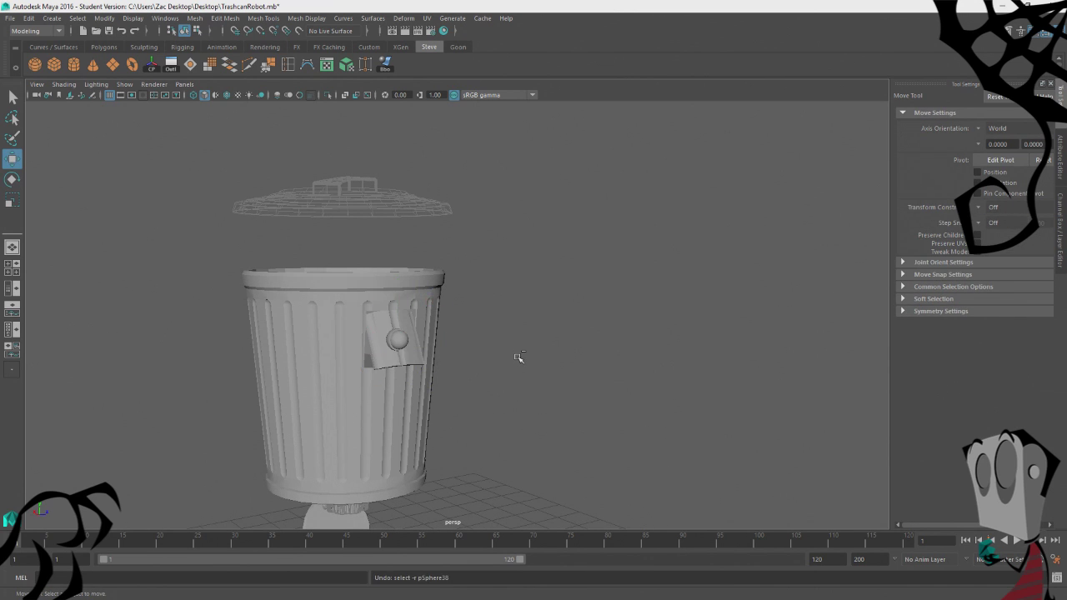
mouse_move(519, 358)
alt+mouse_down()
mouse_move(505, 425)
mouse_move(554, 376)
mouse_move(586, 377)
mouse_move(503, 370)
alt+mouse_up()
click(586, 377)
click(533, 368)
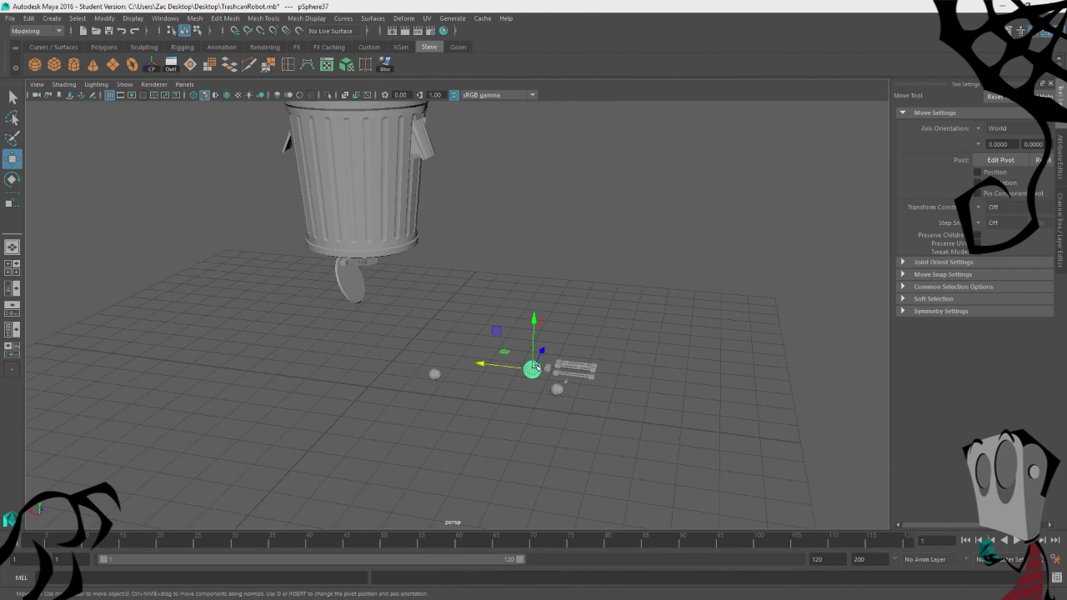
Raise the duplicated ball joint up to the trashcan's side and slide it in front of the side handle.
click(434, 374)
drag(434, 338, 434, 113)
key(f)
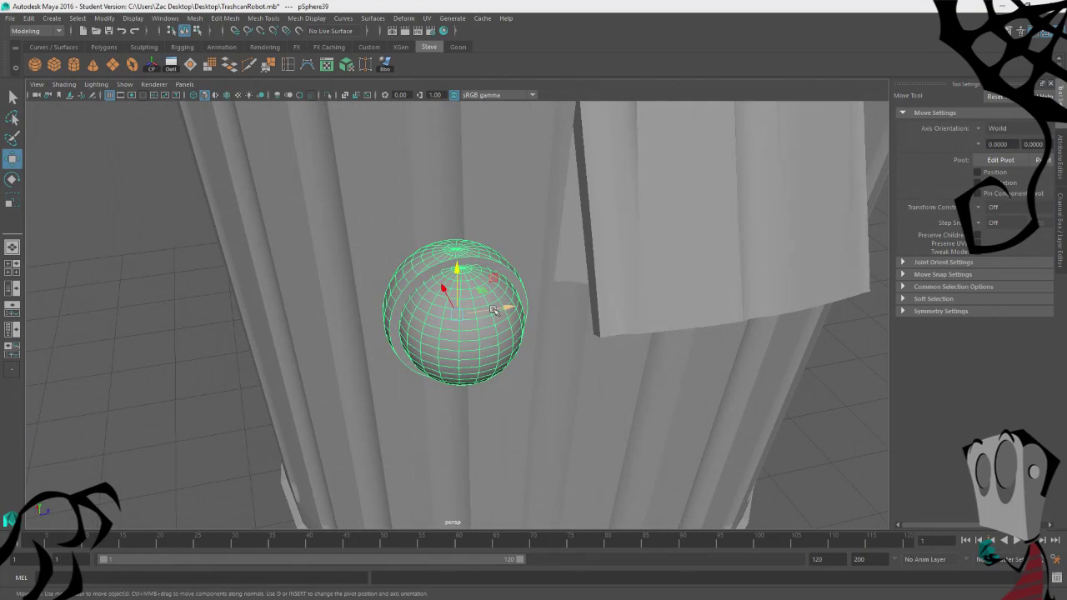
drag(493, 309, 881, 247)
scroll(867, 259, down, 4)
alt+drag(754, 417, 742, 382)
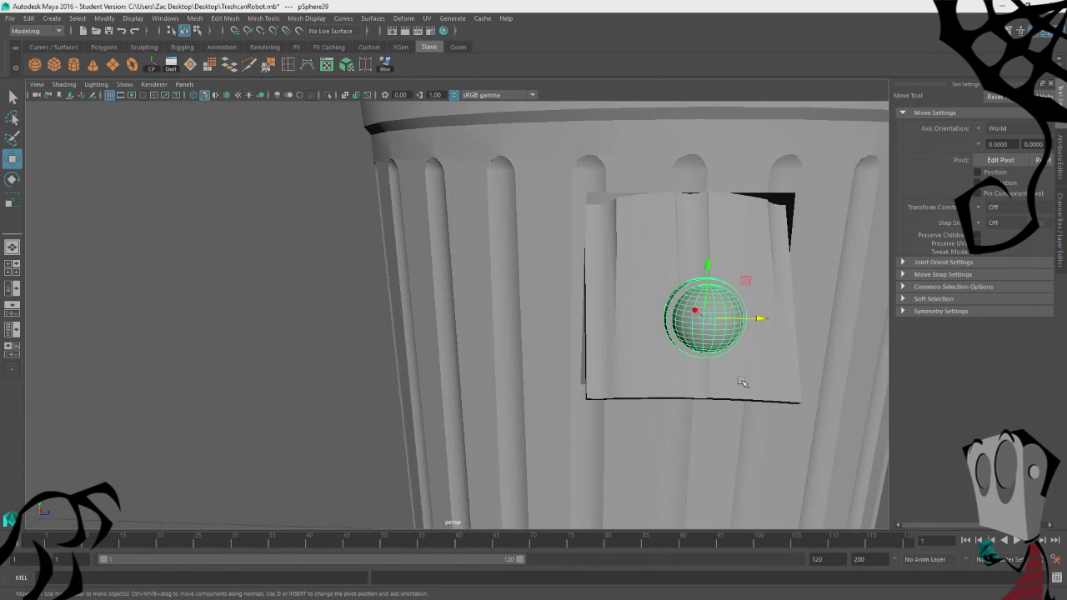
Push the duplicated ball joint against the side handle and scale it up to nearly the handle's height.
alt+drag(606, 385, 589, 276)
drag(524, 216, 600, 304)
key(r)
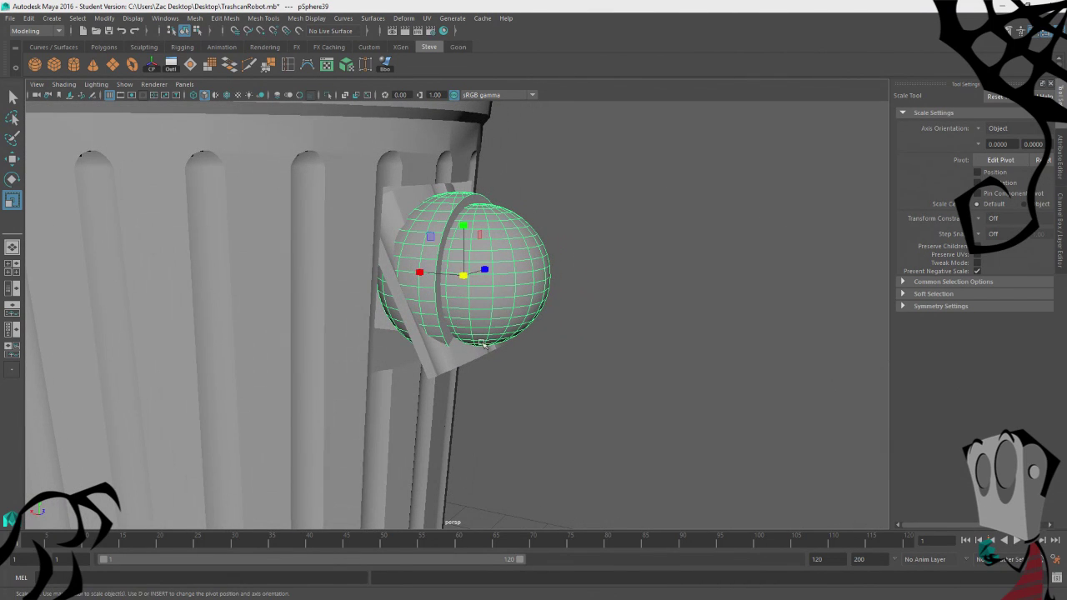
Rotate the side handle outward about Z and raise it above the center of the ball joint.
click(457, 360)
key(e)
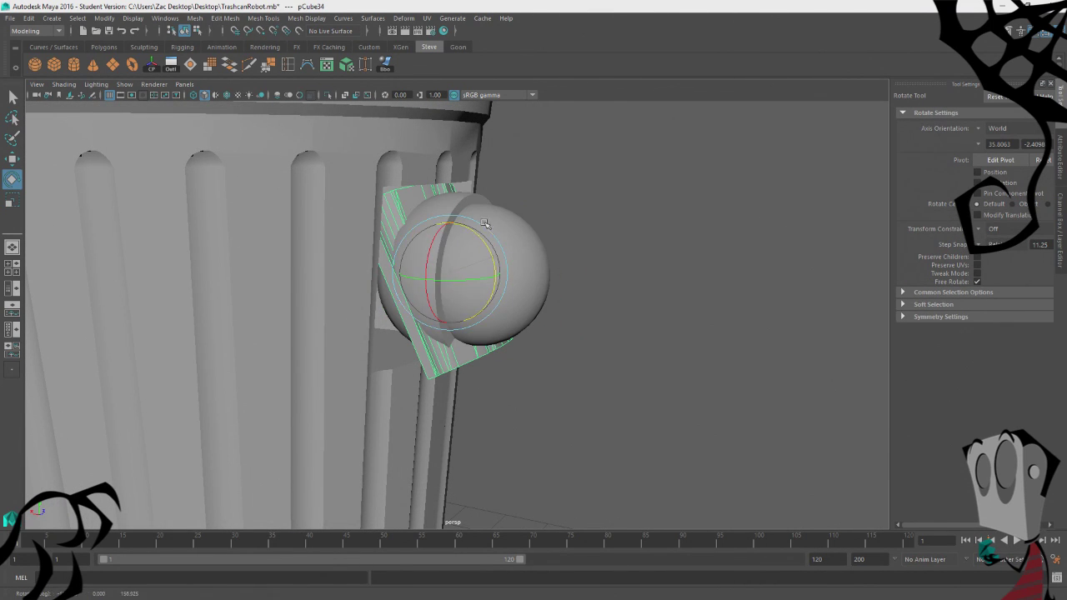
drag(485, 224, 546, 313)
key(w)
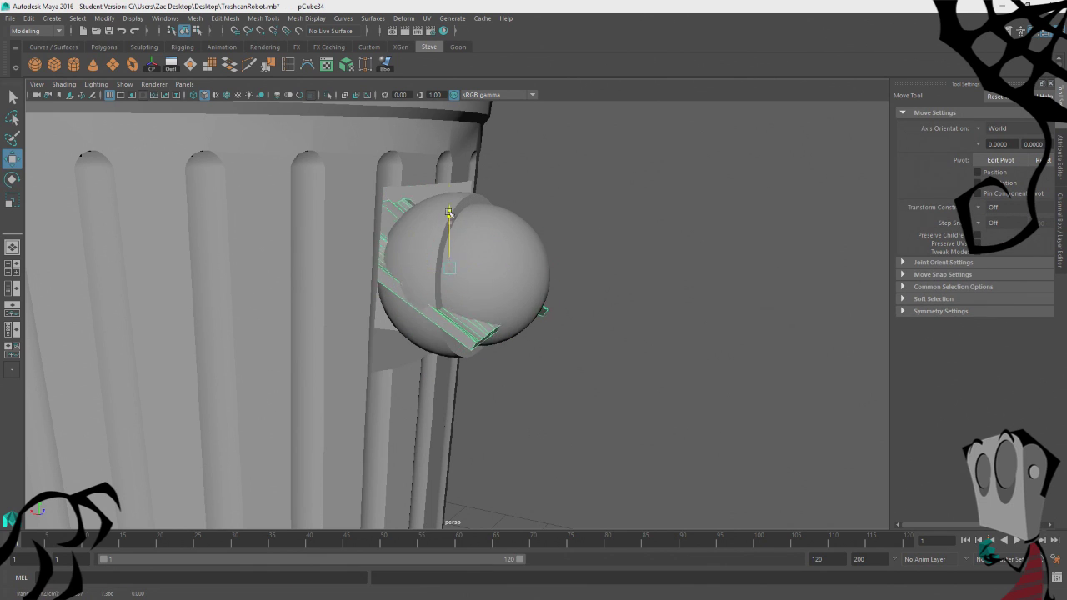
drag(450, 213, 446, 159)
Tilt the side handle to a shallow downward slope, and shift it outward and slightly down over the ball joint.
key(e)
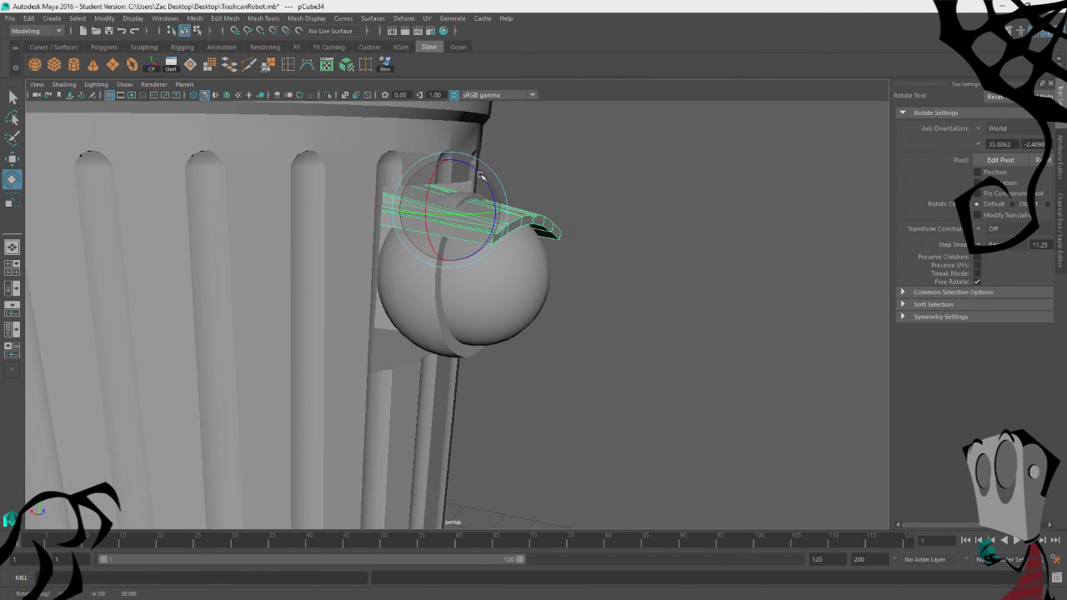
alt+drag(607, 289, 623, 290)
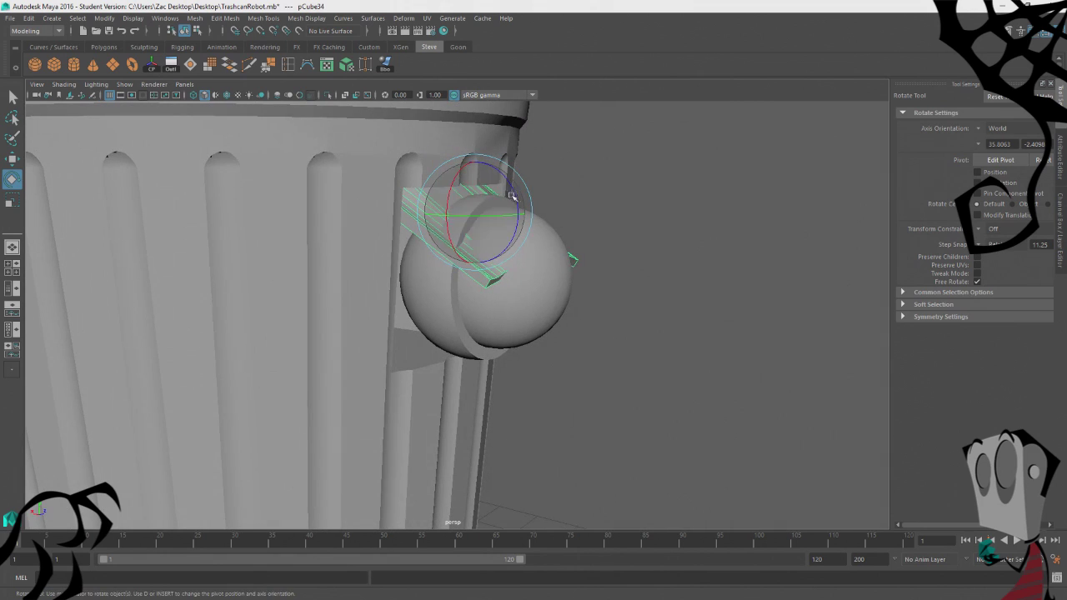
drag(514, 196, 510, 173)
key(w)
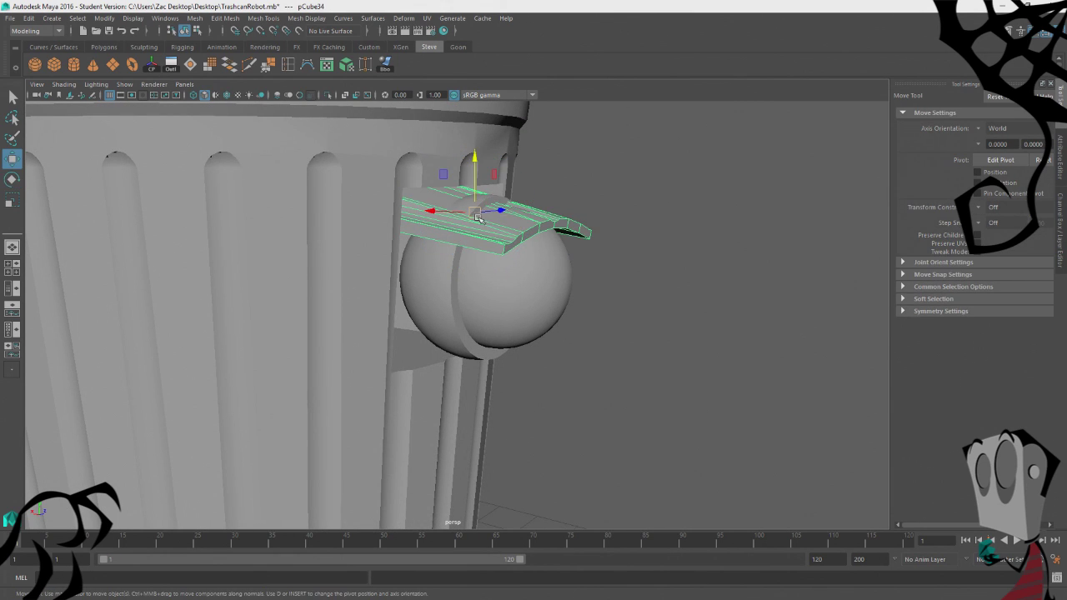
drag(434, 240, 491, 242)
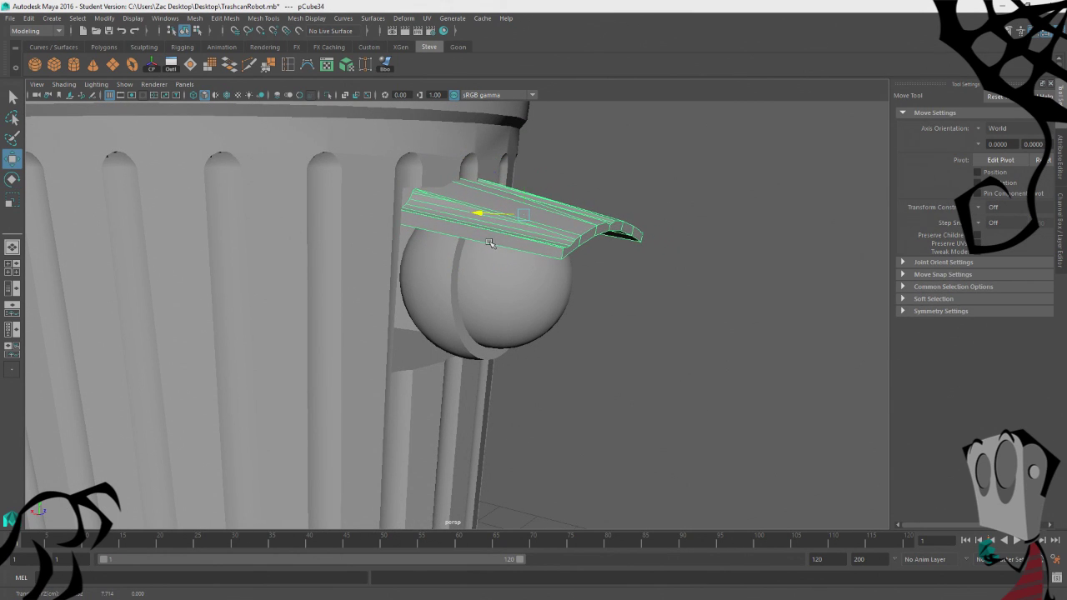
mouse_move(521, 162)
mouse_down()
mouse_move(528, 179)
mouse_move(519, 171)
mouse_up()
Scale the ball joint down uniformly and move it lower and farther into the trashcan's side beneath the raised handle.
click(517, 308)
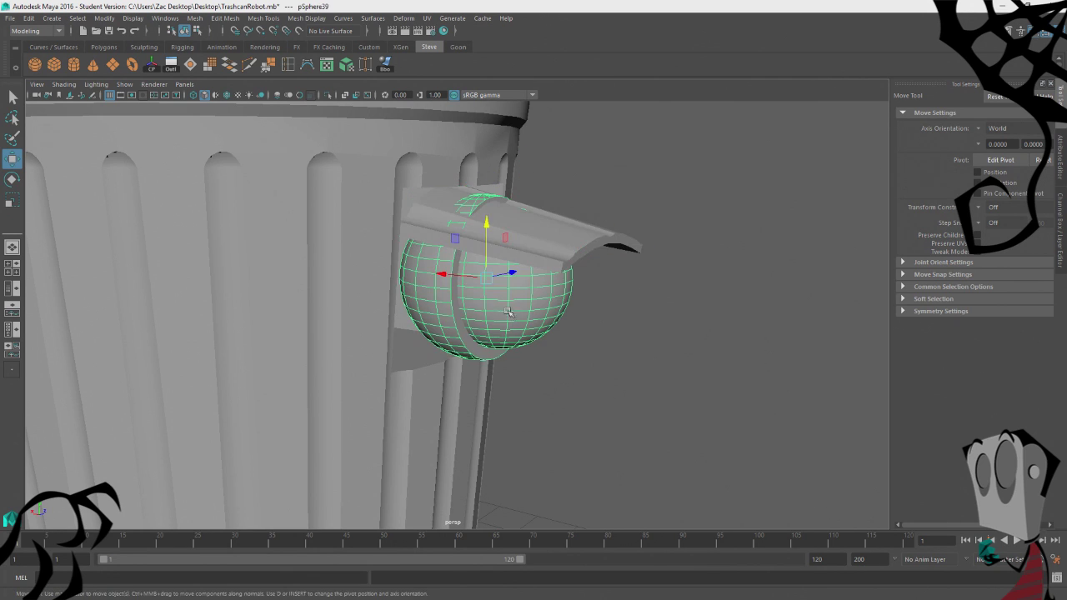
key(r)
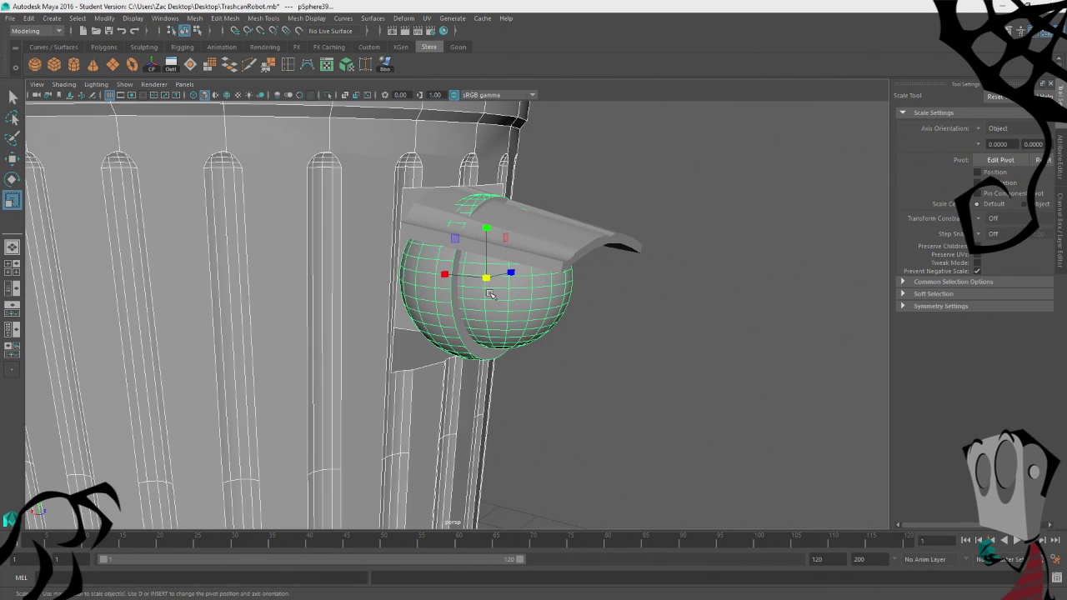
click(634, 334)
click(477, 278)
drag(488, 280, 449, 273)
key(w)
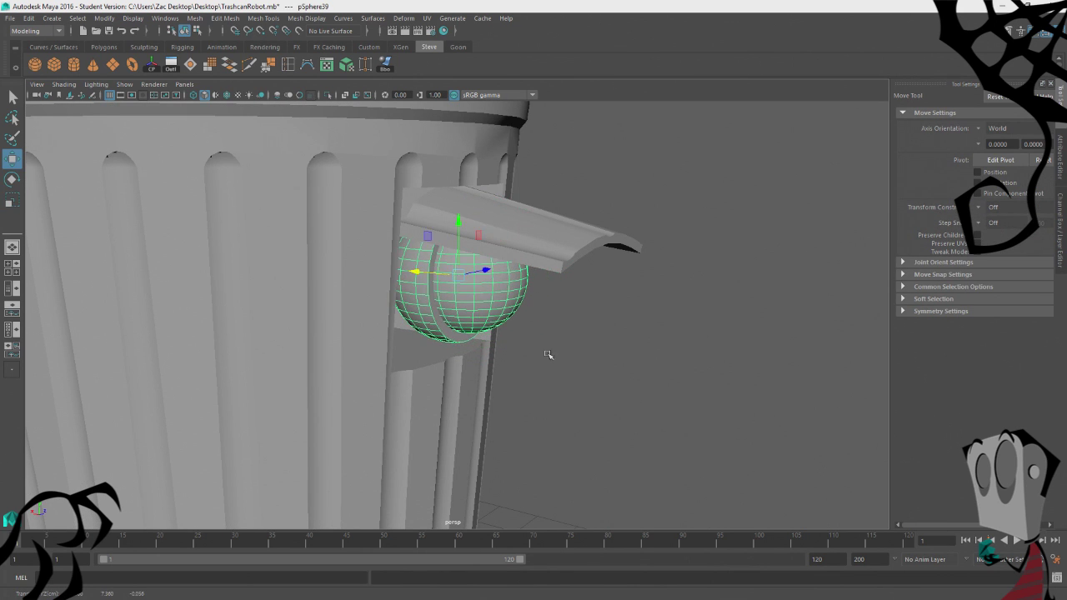
alt+drag(547, 356, 596, 337)
drag(491, 255, 494, 278)
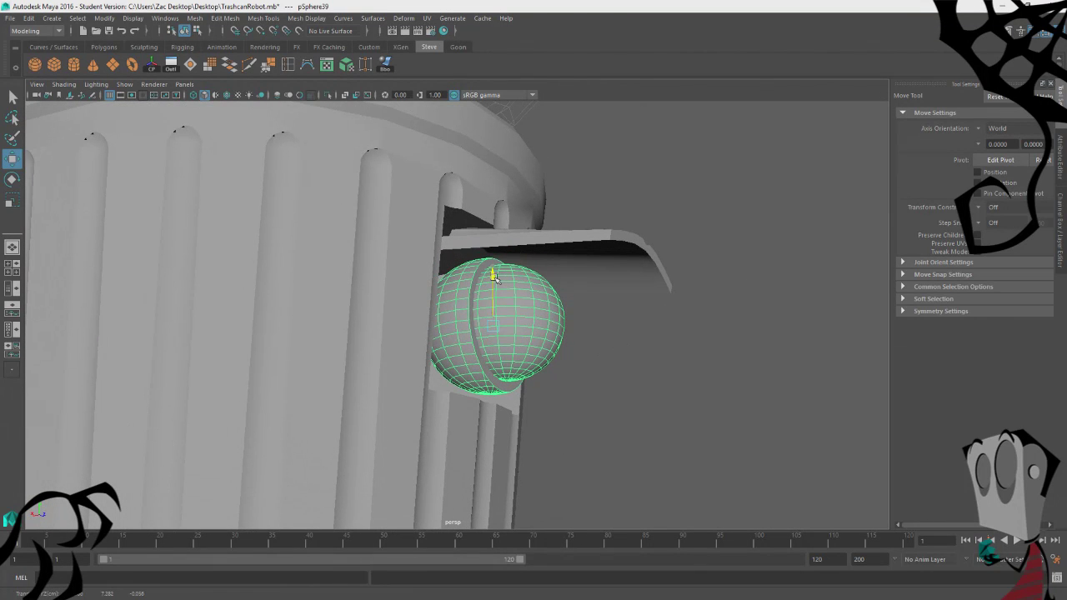
drag(471, 334, 451, 336)
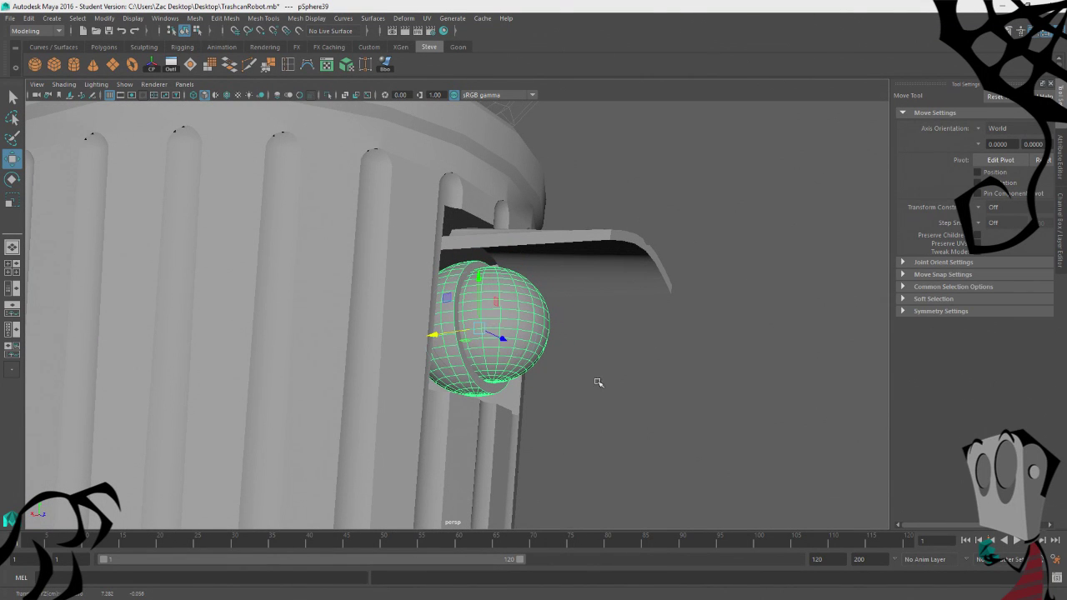
Rotate the ball joint slightly about Z so its ball tilts under the raised handle.
key(e)
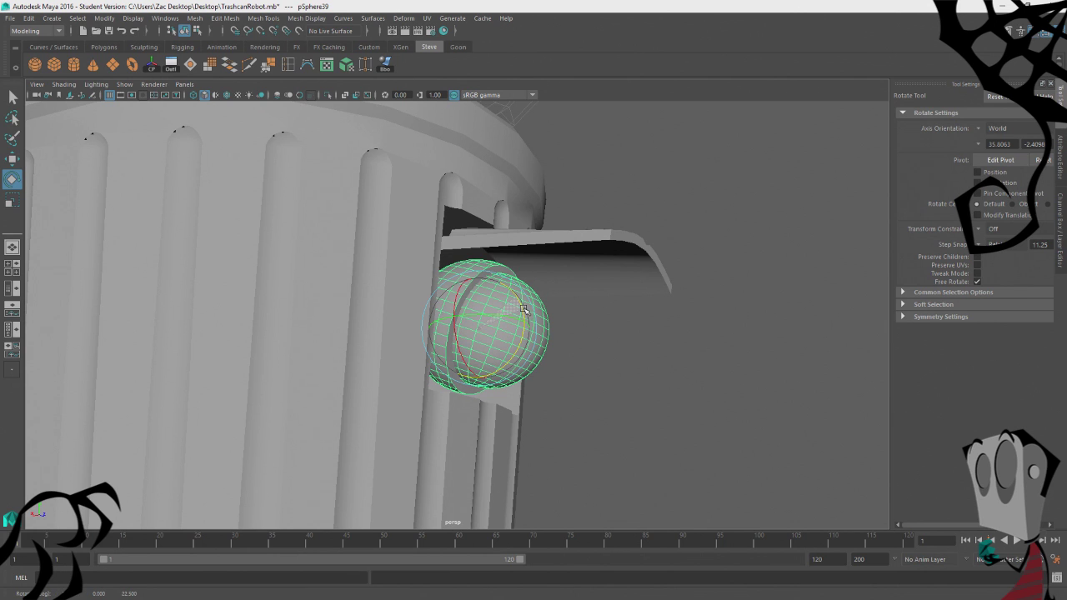
click(627, 380)
alt+drag(627, 382, 499, 346)
scroll(538, 420, down, 5)
click(510, 312)
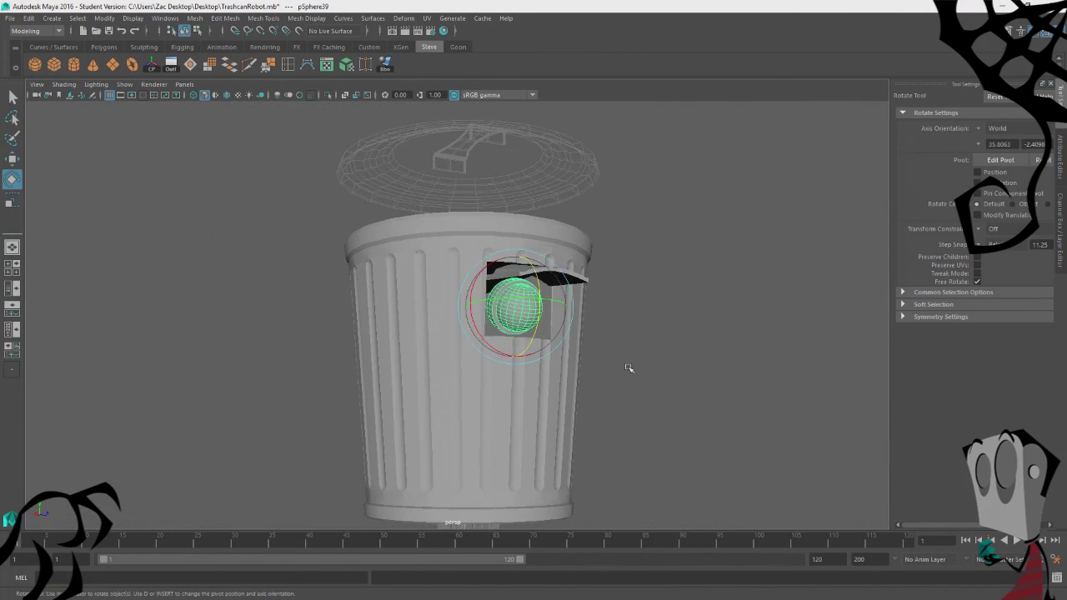
Delete the large leftover sphere beside the spare arm parts.
scroll(623, 358, down, 3)
alt+drag(323, 386, 546, 213)
click(557, 308)
key(f)
click(546, 213)
scroll(589, 235, down, 3)
alt+drag(387, 282, 557, 302)
scroll(557, 301, down, 3)
click(556, 301)
alt+drag(674, 317, 433, 334)
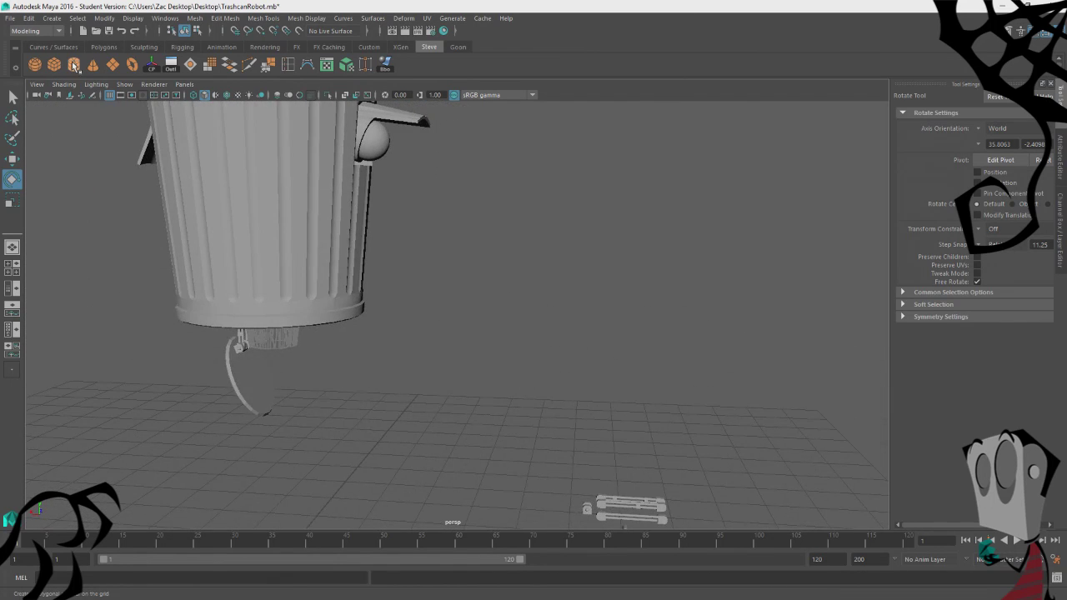
Create a polygon cylinder on the grid, make it thin, and stretch it along Y into an upright rod.
click(73, 67)
key(r)
drag(357, 457, 296, 447)
drag(361, 469, 315, 449)
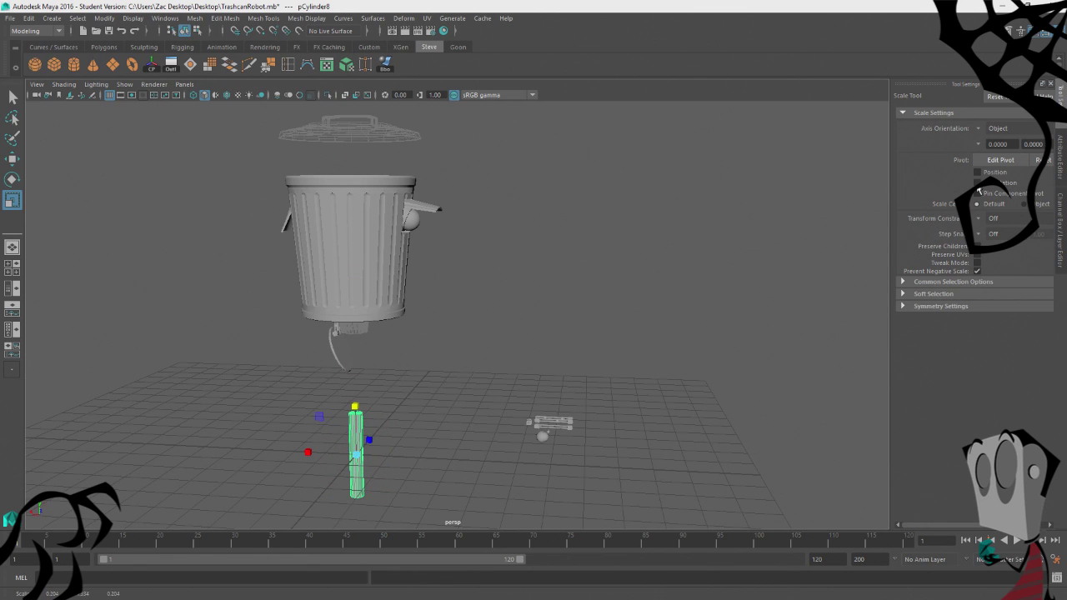
Show the cylinder's polyCylinder creation settings in the Attribute Editor and stretch the rod longer along Y.
click(1062, 152)
click(1061, 96)
click(1057, 238)
key(ctrl+a)
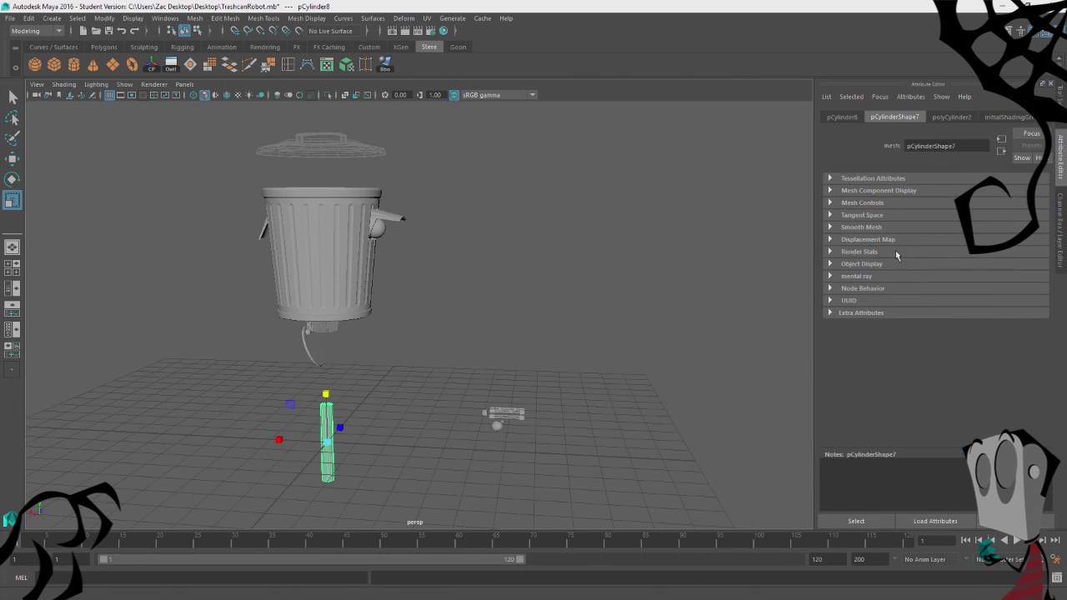
click(939, 117)
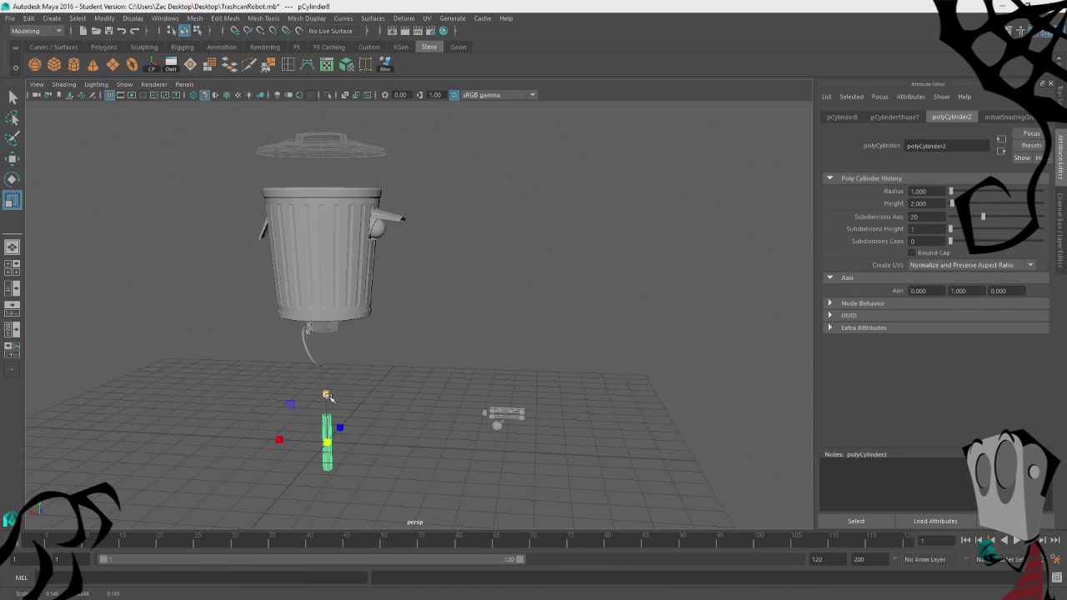
Move the upright rod off the grid to just outside the trashcan's raised side handle.
key(w)
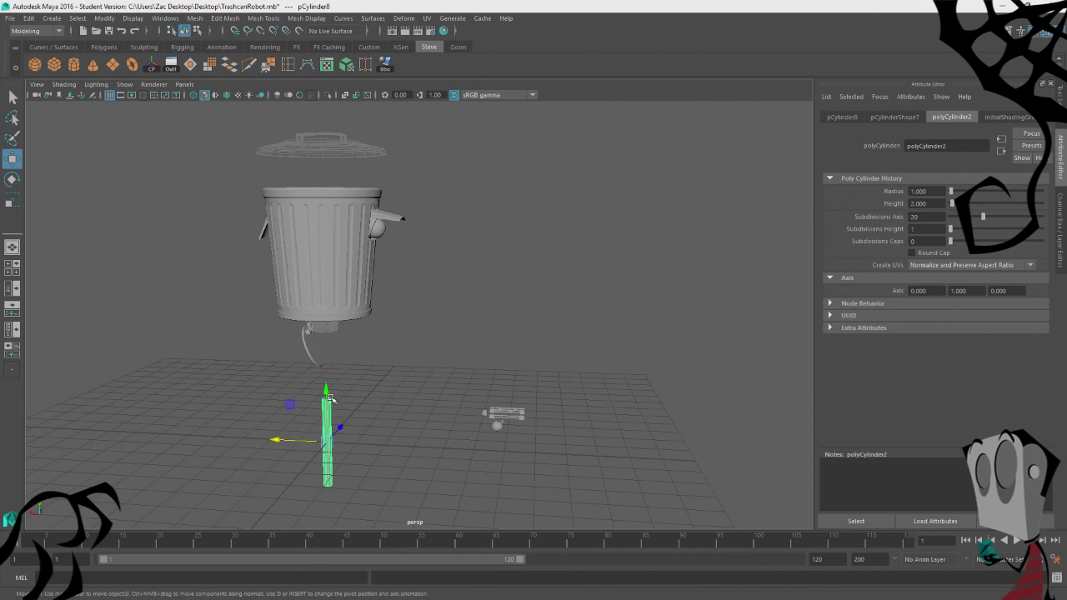
drag(325, 392, 345, 213)
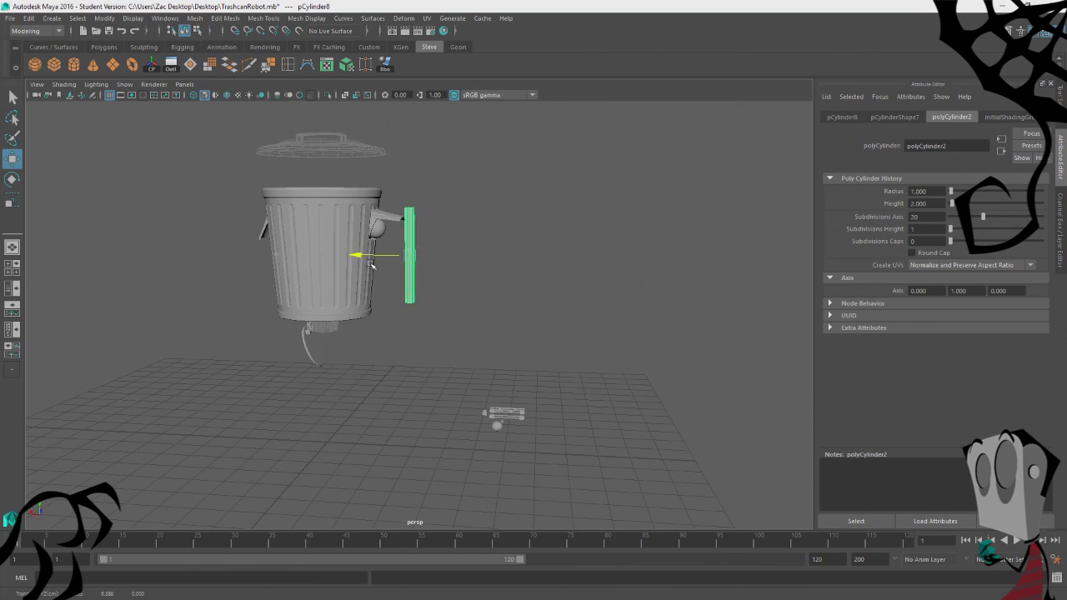
drag(371, 265, 357, 265)
Rotate the rod about 67 degrees about Z so it slopes down and away from the trashcan.
key(r)
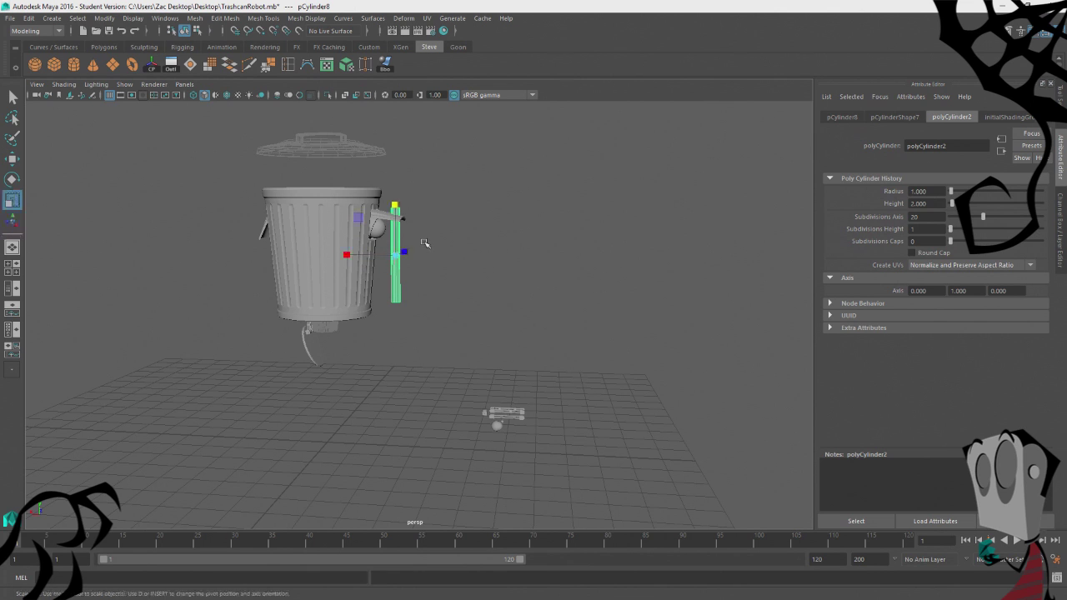
key(e)
drag(440, 235, 404, 205)
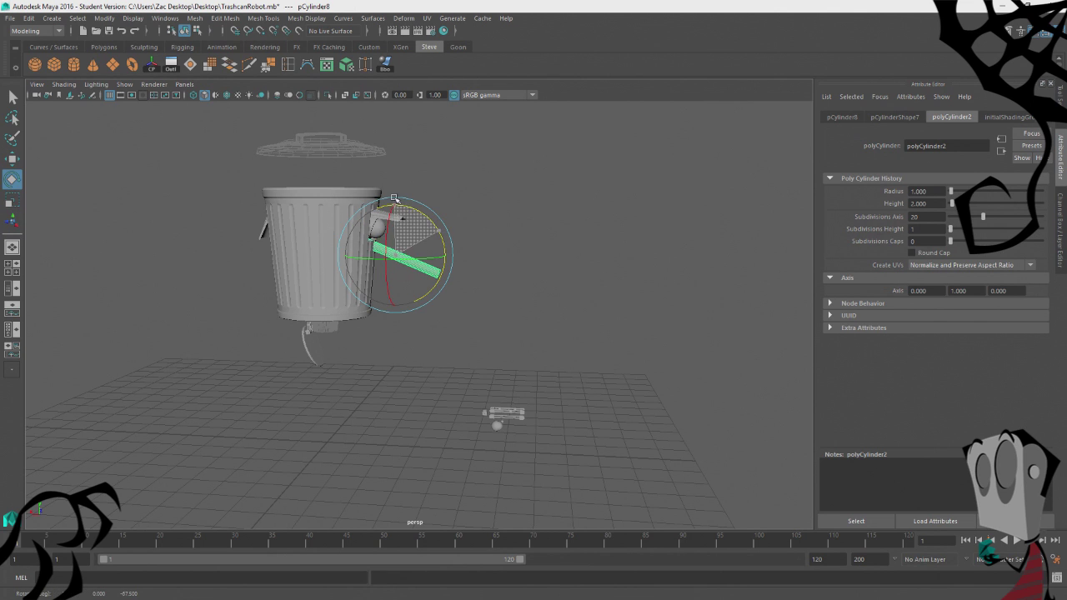
Position the sloping rod so its upper end is centred on the ball joint beneath the raised handle.
key(f)
alt+drag(424, 278, 380, 287)
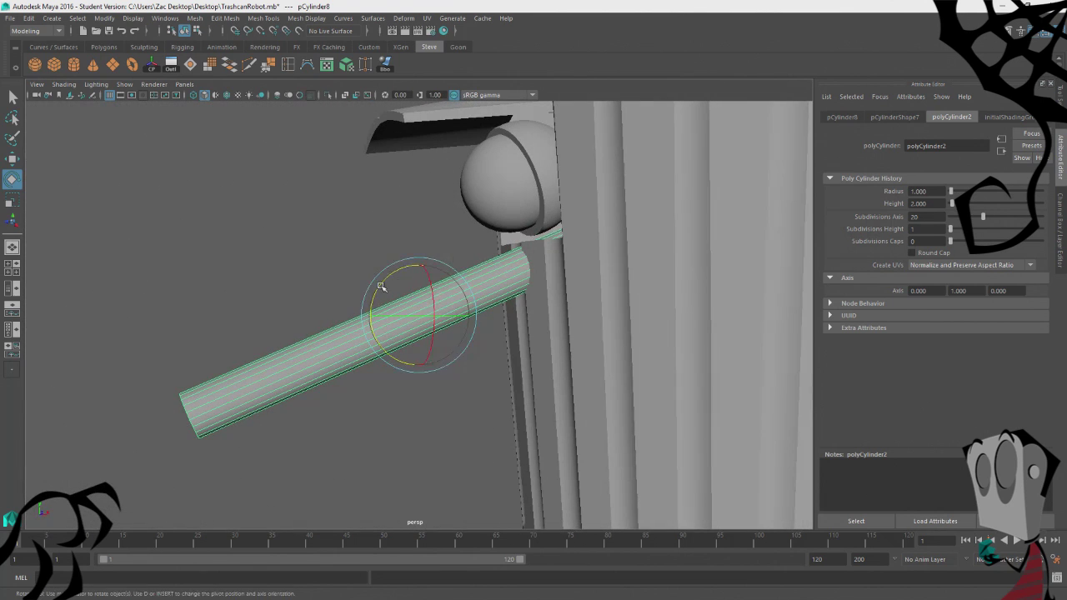
key(w)
drag(429, 312, 466, 354)
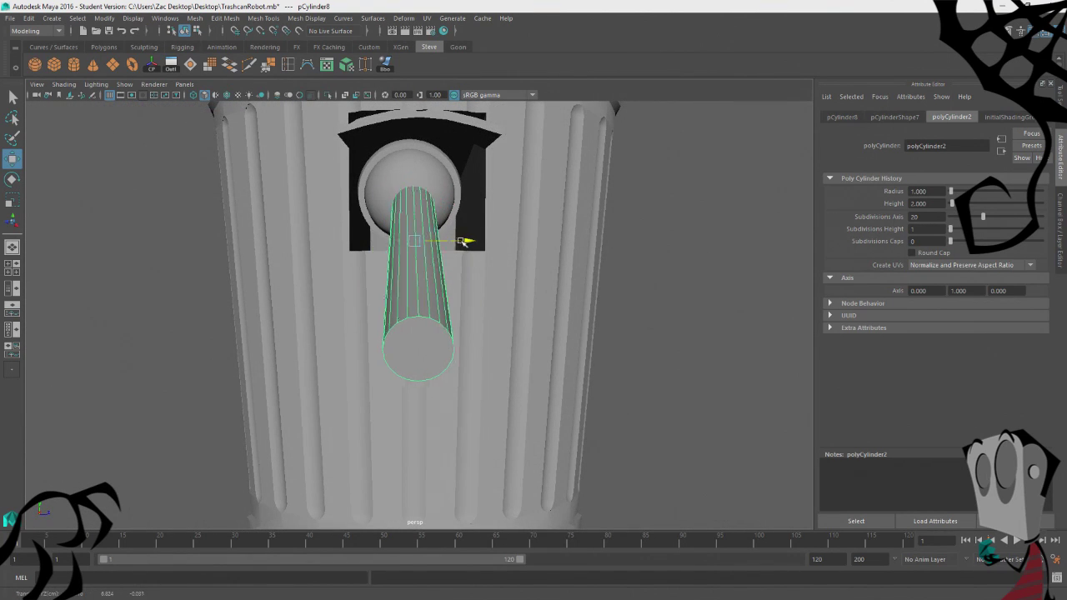
drag(465, 241, 450, 352)
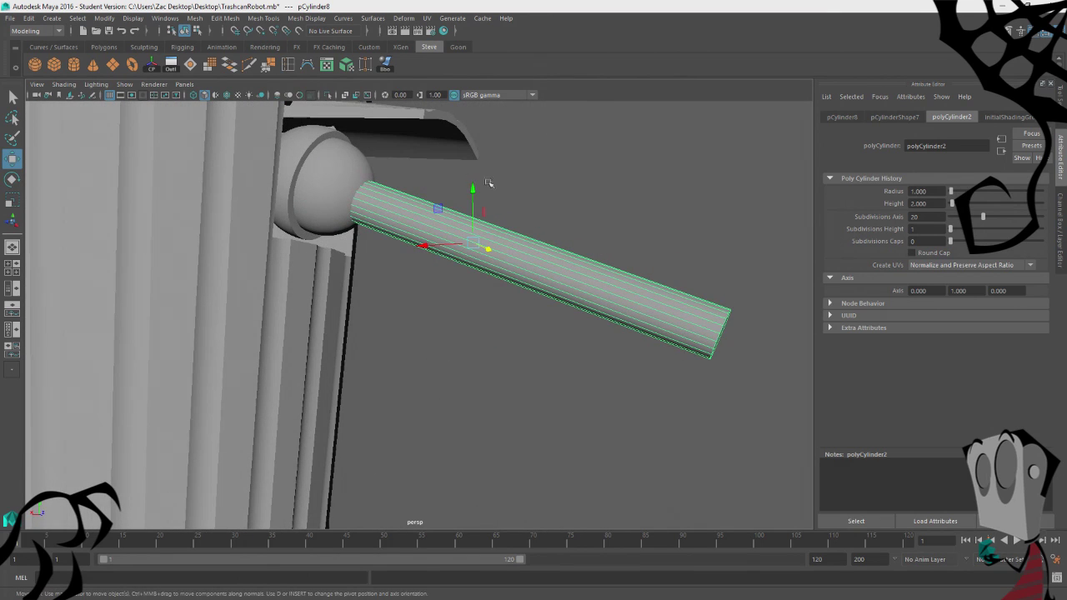
drag(473, 190, 501, 187)
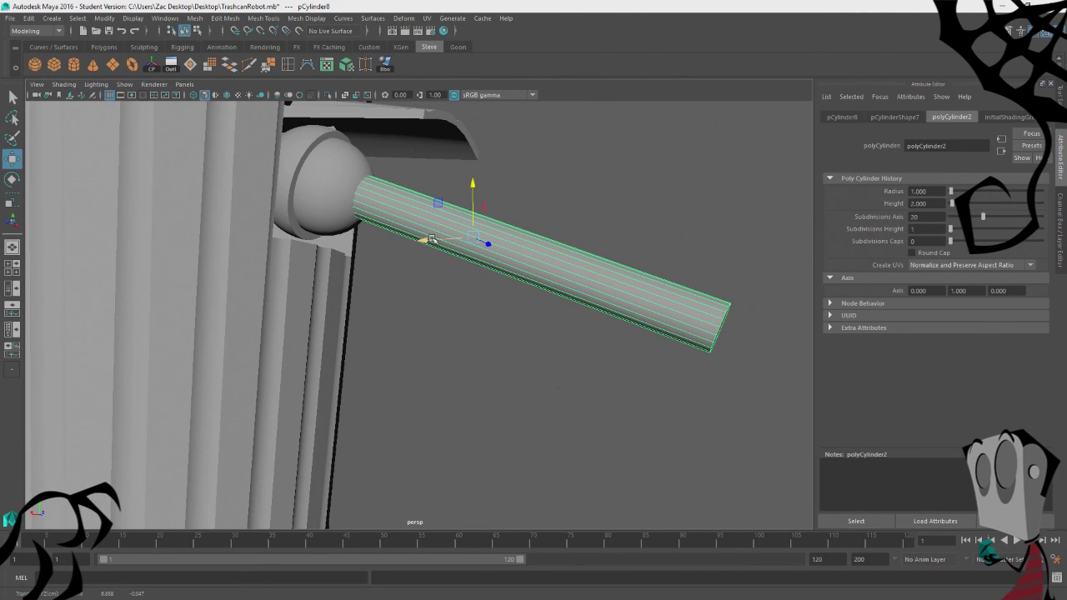
drag(431, 239, 534, 275)
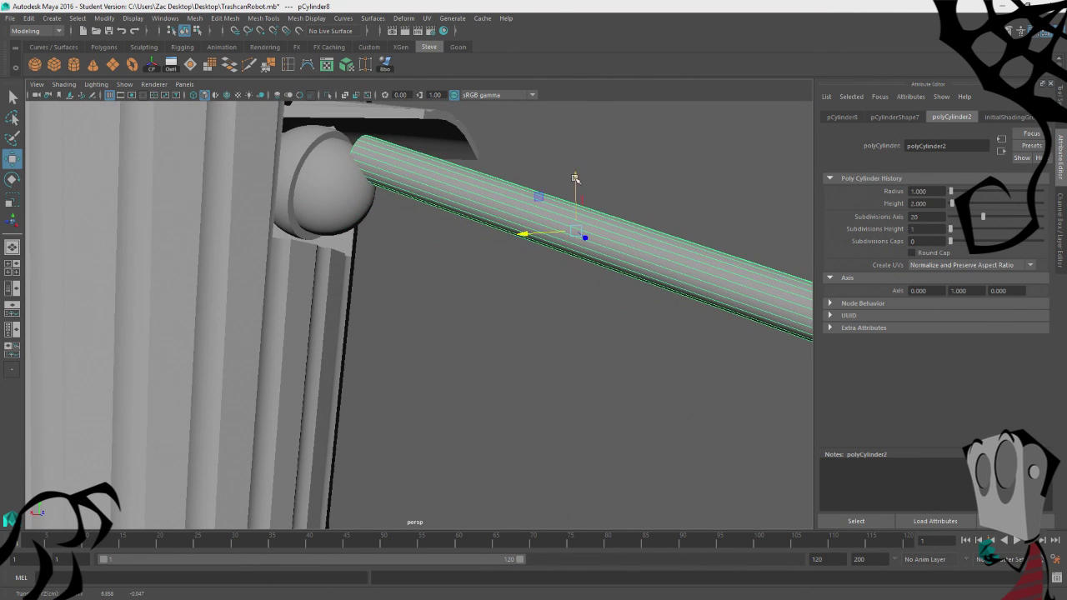
drag(575, 178, 574, 226)
scroll(530, 426, down, 3)
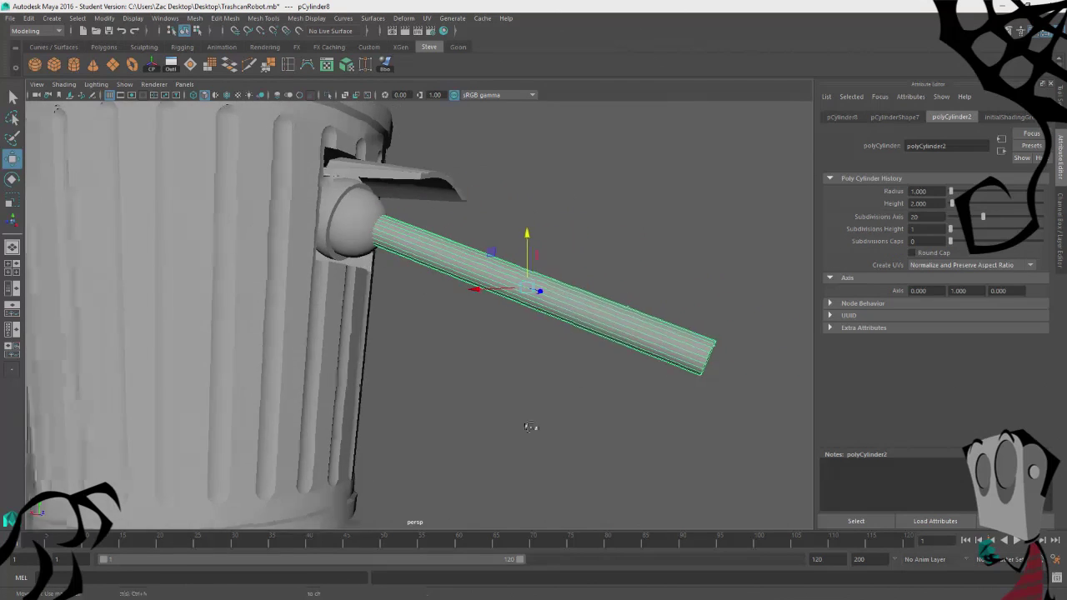
Rotate the ball joint's sphere so its opening lines up with the direction of the arm rod.
alt+drag(531, 427, 468, 410)
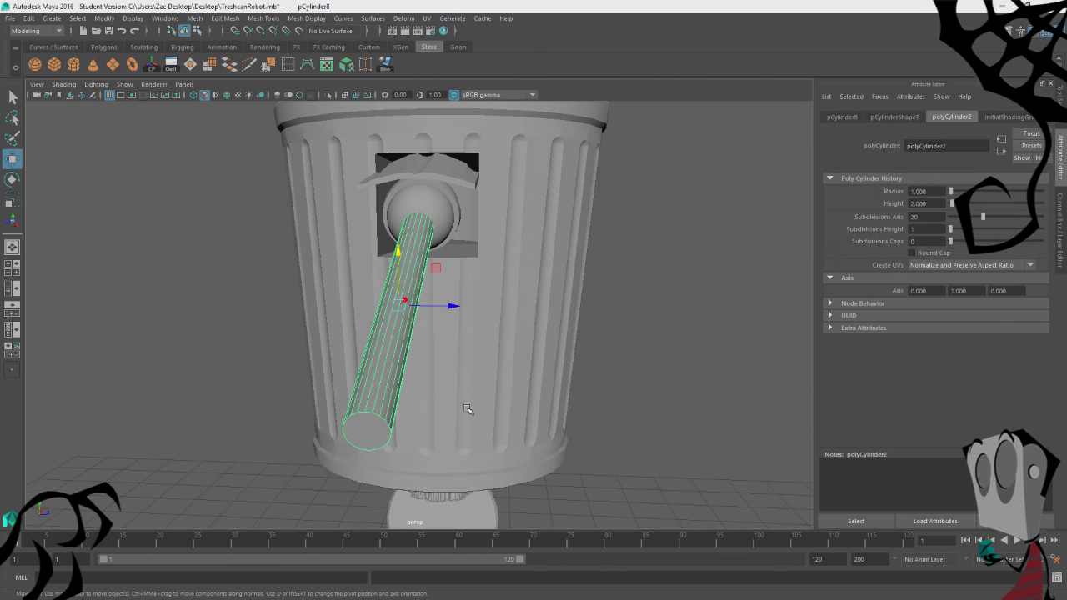
alt+drag(448, 389, 409, 429)
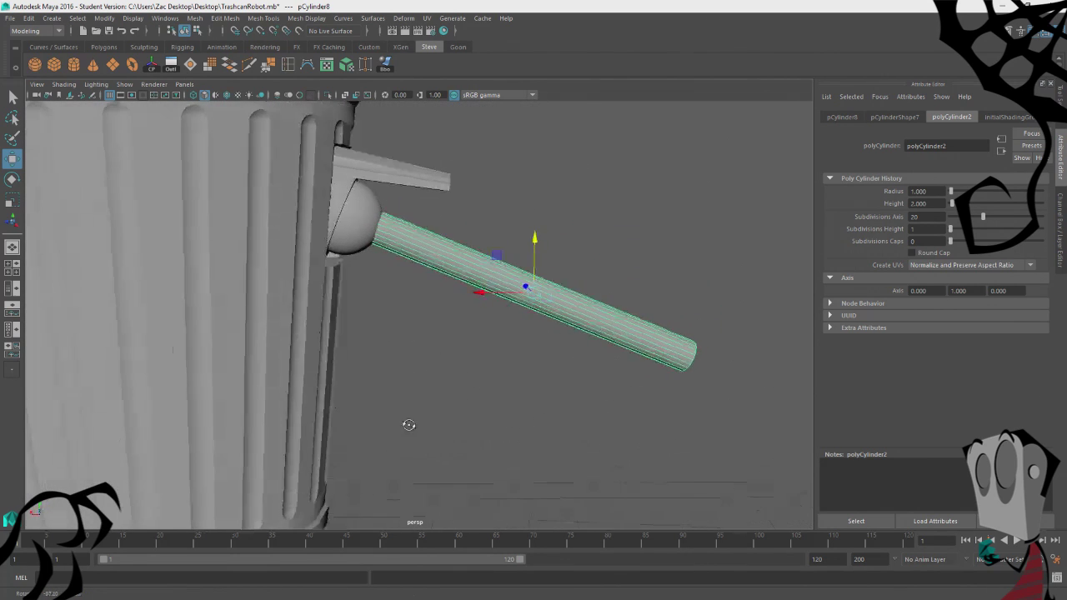
click(351, 224)
key(r)
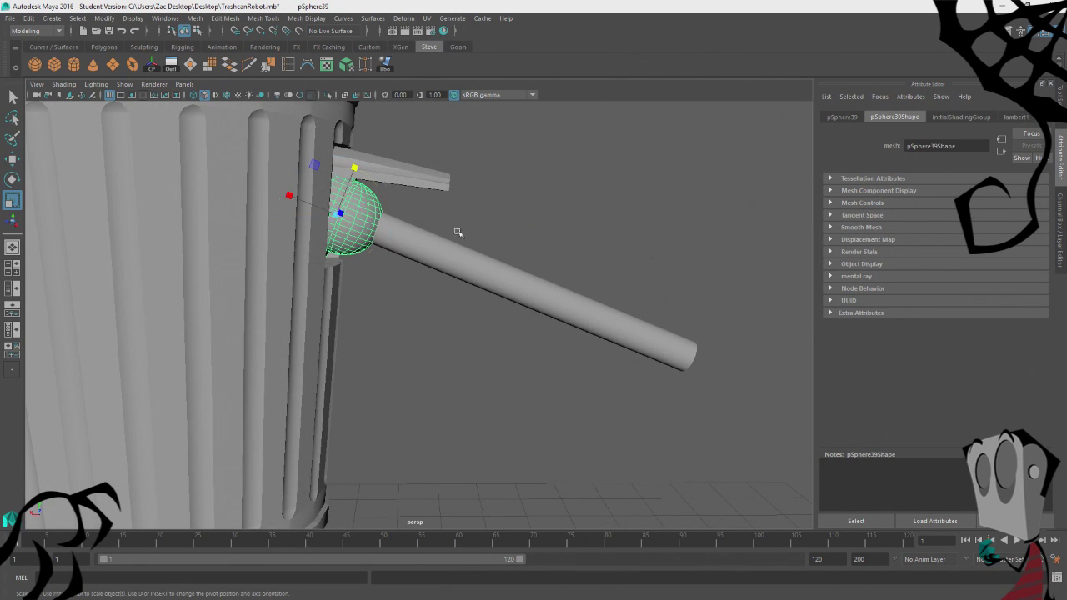
key(e)
drag(387, 203, 372, 181)
mouse_move(534, 226)
alt+mouse_down()
mouse_move(353, 234)
mouse_move(576, 267)
mouse_move(534, 242)
alt+mouse_up()
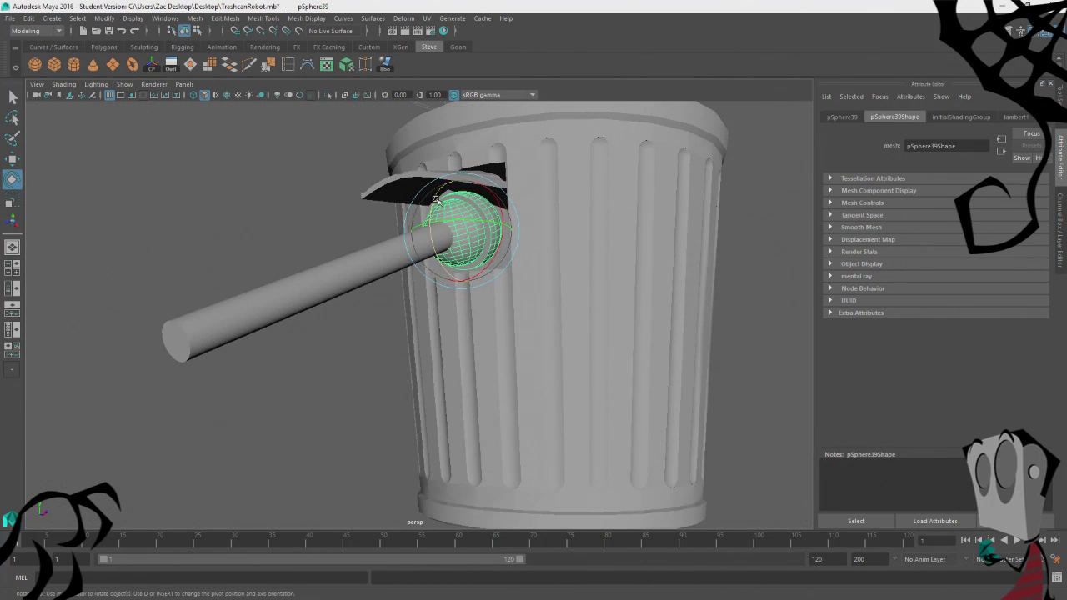
drag(436, 200, 426, 200)
Scale the arm rod's cross-section down to make the rod thinner while keeping its length.
alt+drag(183, 263, 431, 312)
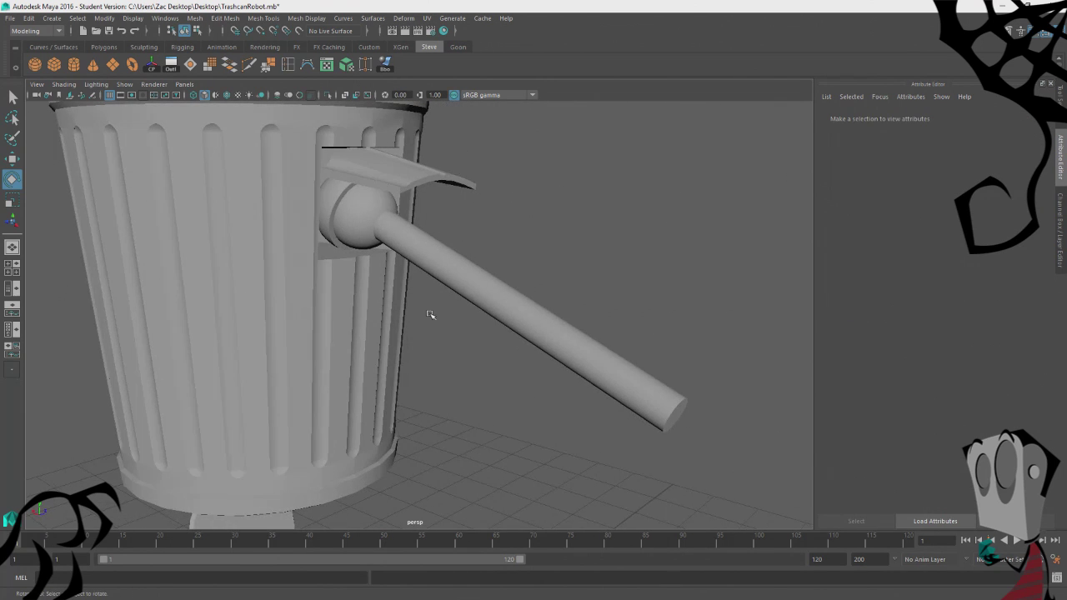
click(502, 299)
alt+drag(501, 299, 421, 400)
click(582, 412)
click(373, 305)
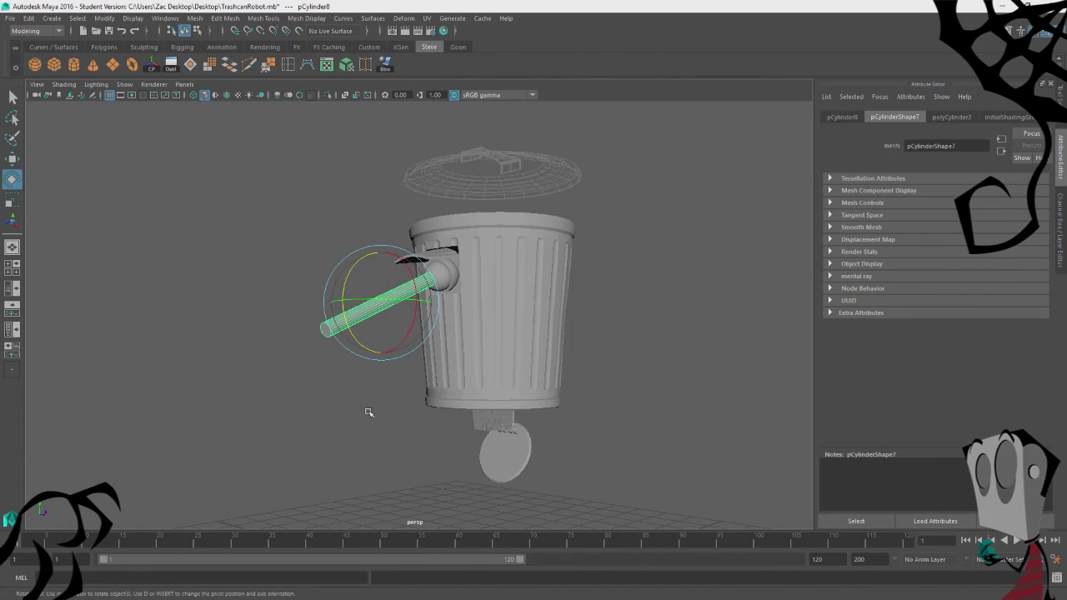
key(r)
key(w)
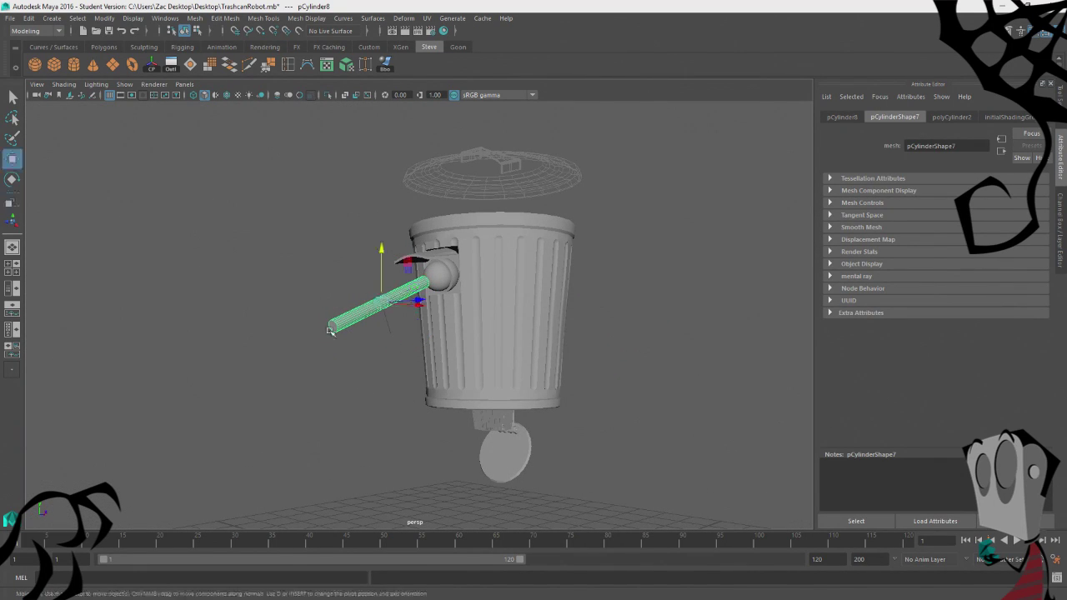
Move the arm rod in the front view so its upper end meets the ball joint.
alt+drag(382, 302, 483, 404)
key(space)
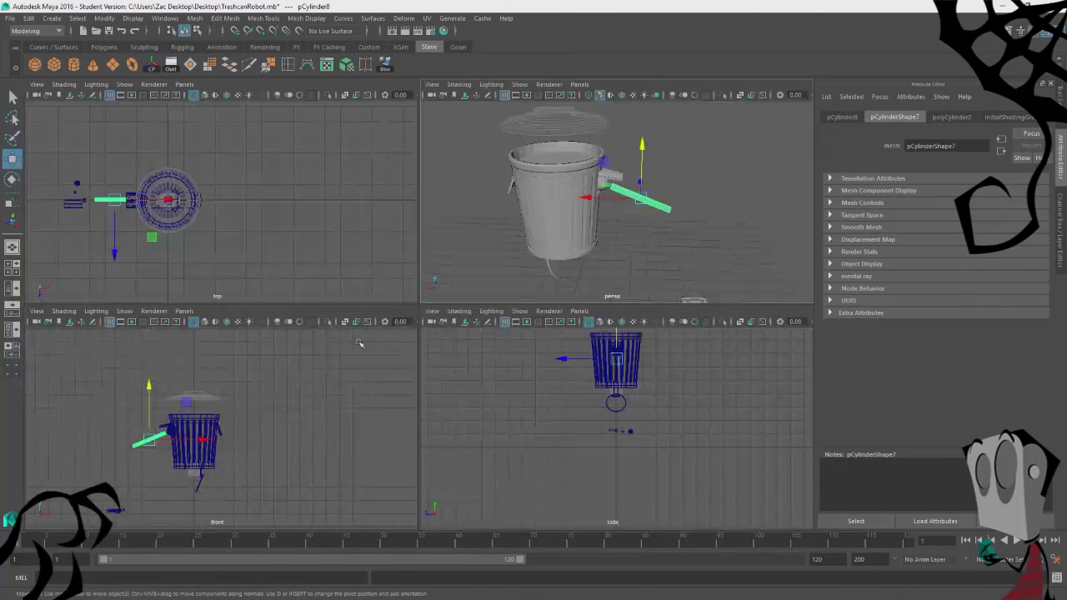
key(space)
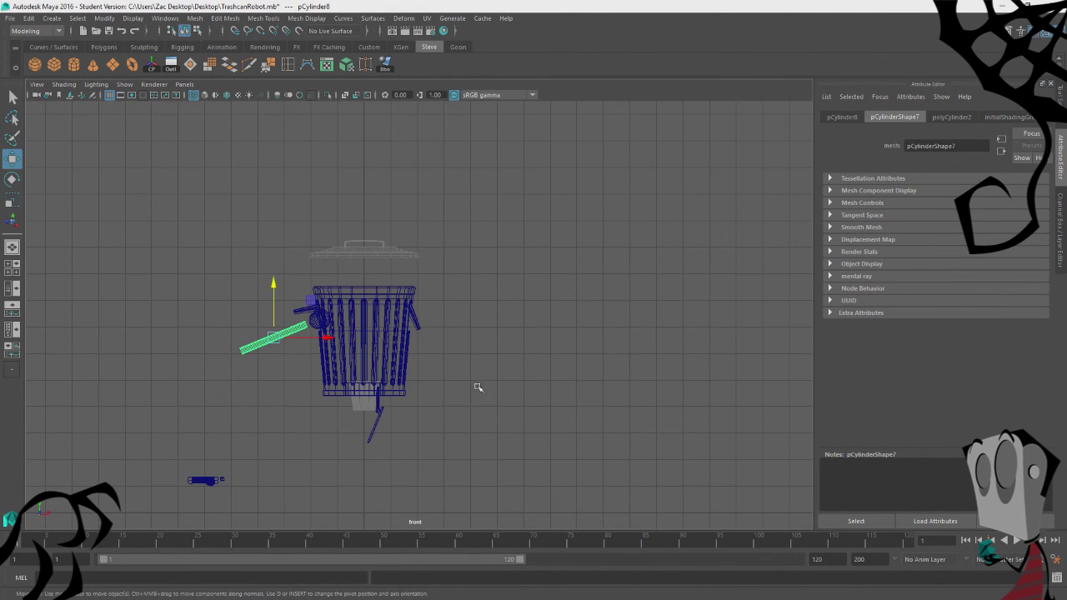
scroll(309, 387, up, 5)
alt+middle_drag(234, 421, 590, 412)
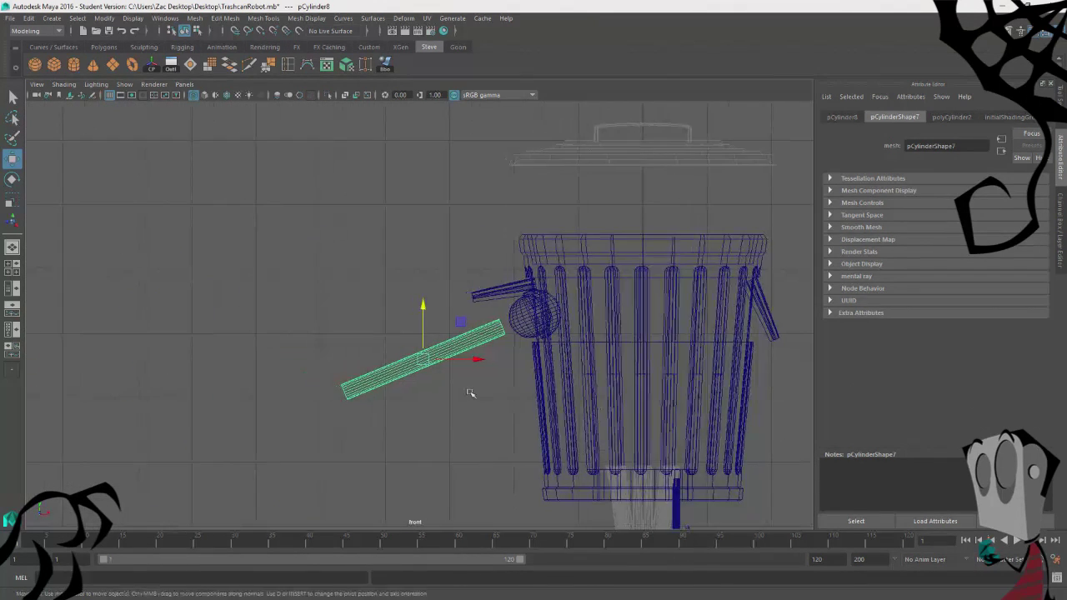
drag(423, 360, 504, 330)
Thin the arm rod's cross-section a little more and return to the perspective view with the rod selected.
key(t)
key(r)
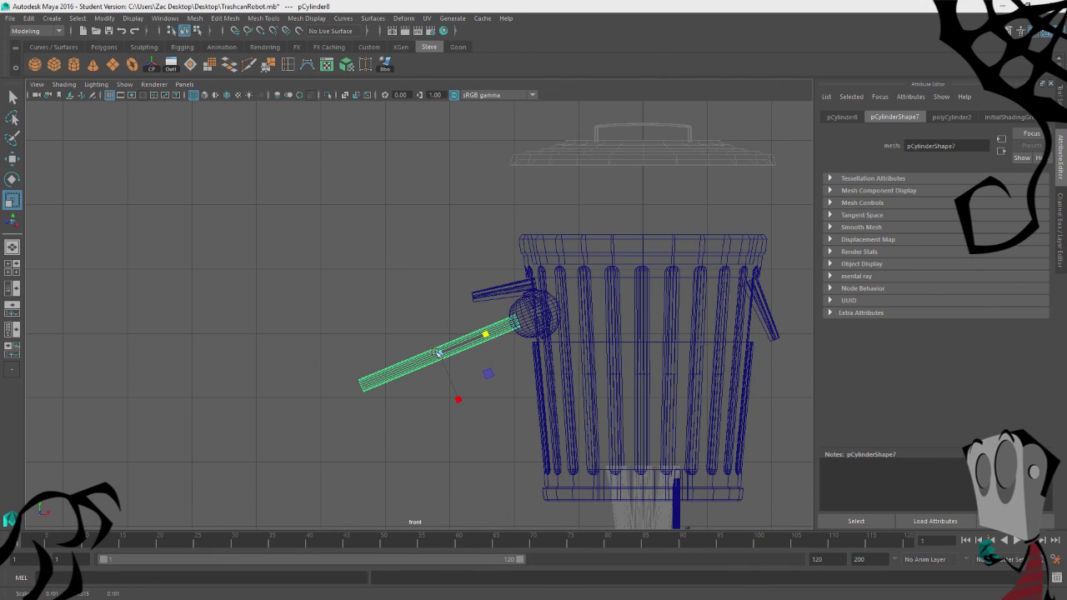
drag(433, 354, 476, 340)
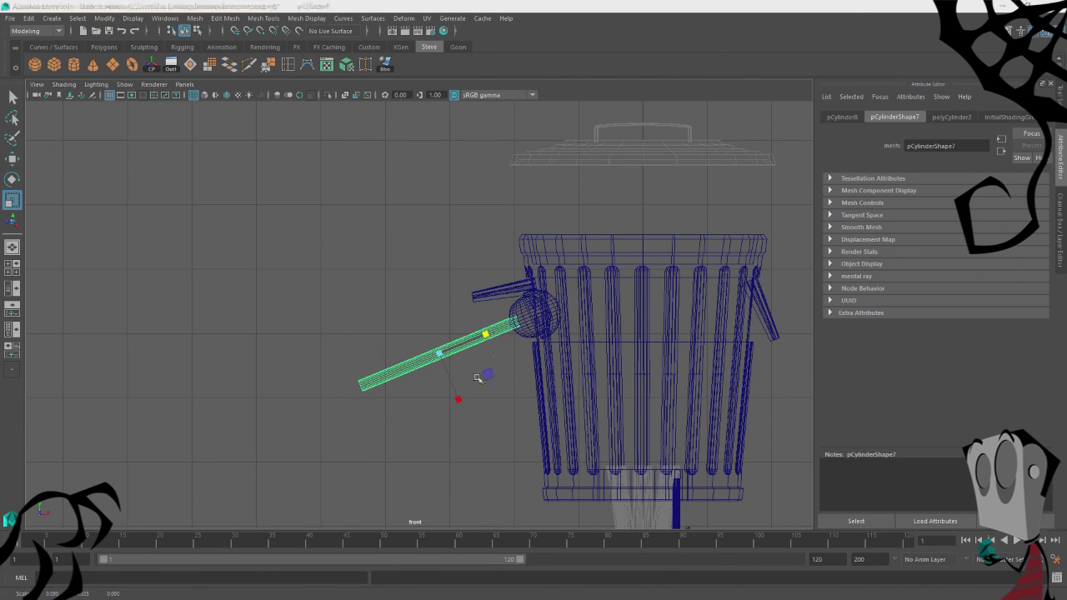
key(space)
key(space)
click(598, 414)
alt+drag(598, 414, 515, 422)
click(497, 339)
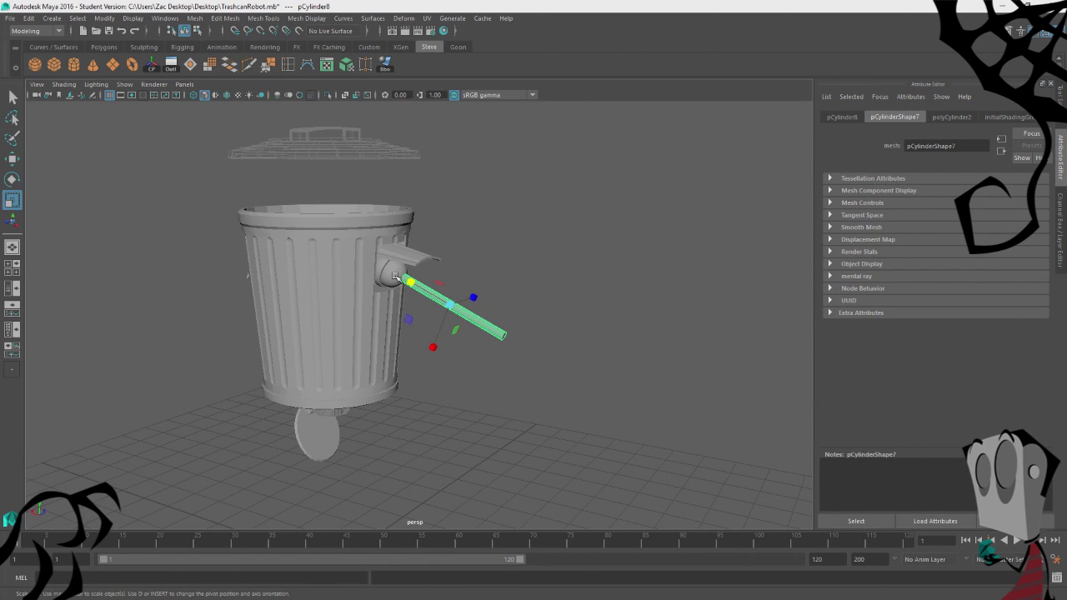
Duplicate the ball joint and place the copy at the rod's lower free end in the front view.
click(397, 276)
key(ctrl+d)
key(w)
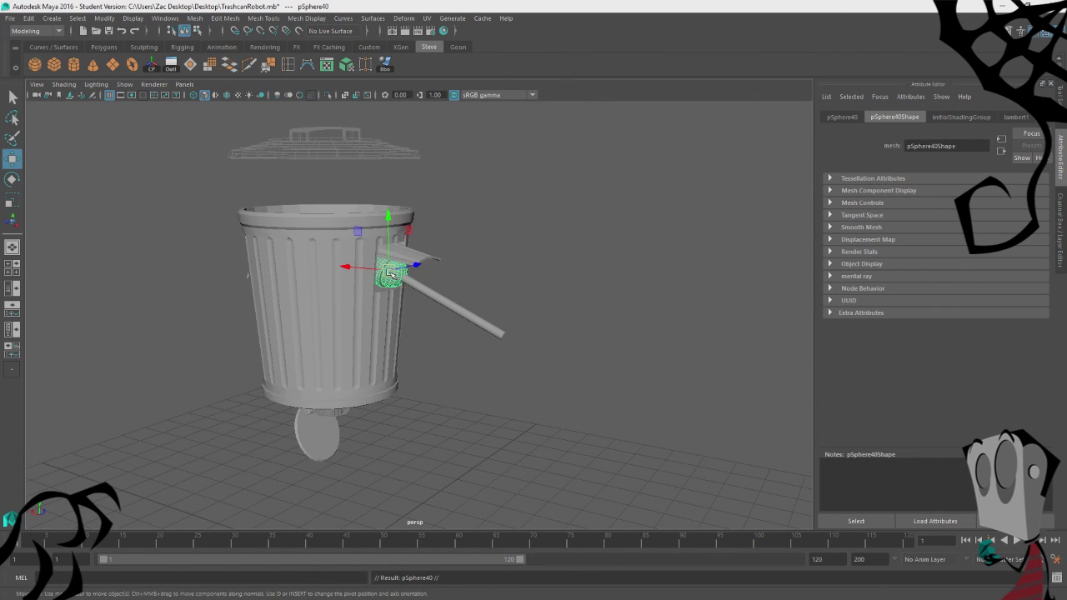
drag(390, 273, 519, 358)
key(ctrl+z)
key(space)
key(space)
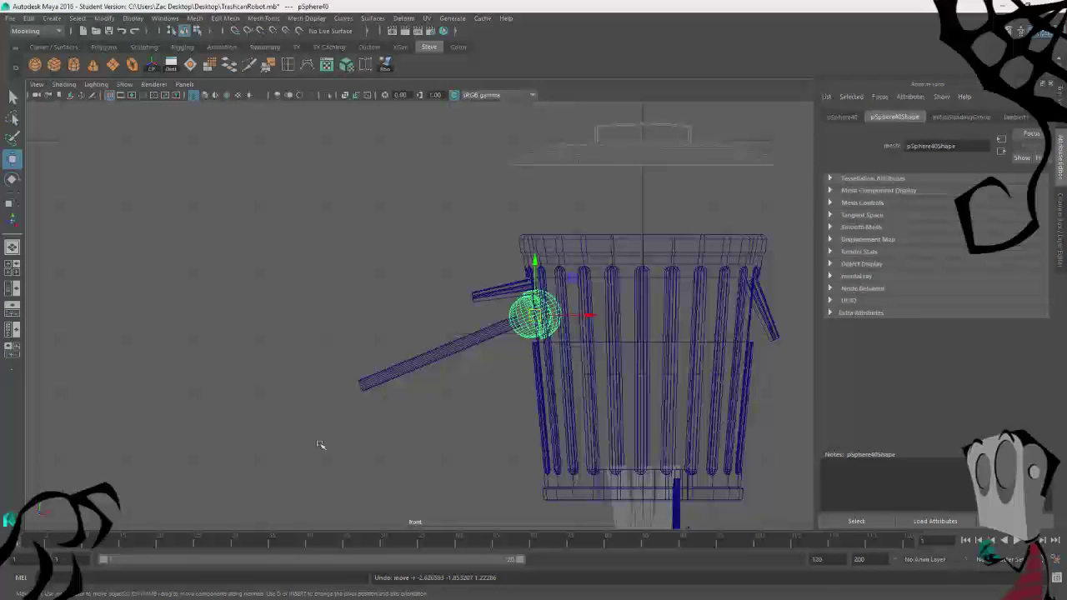
drag(535, 315, 343, 397)
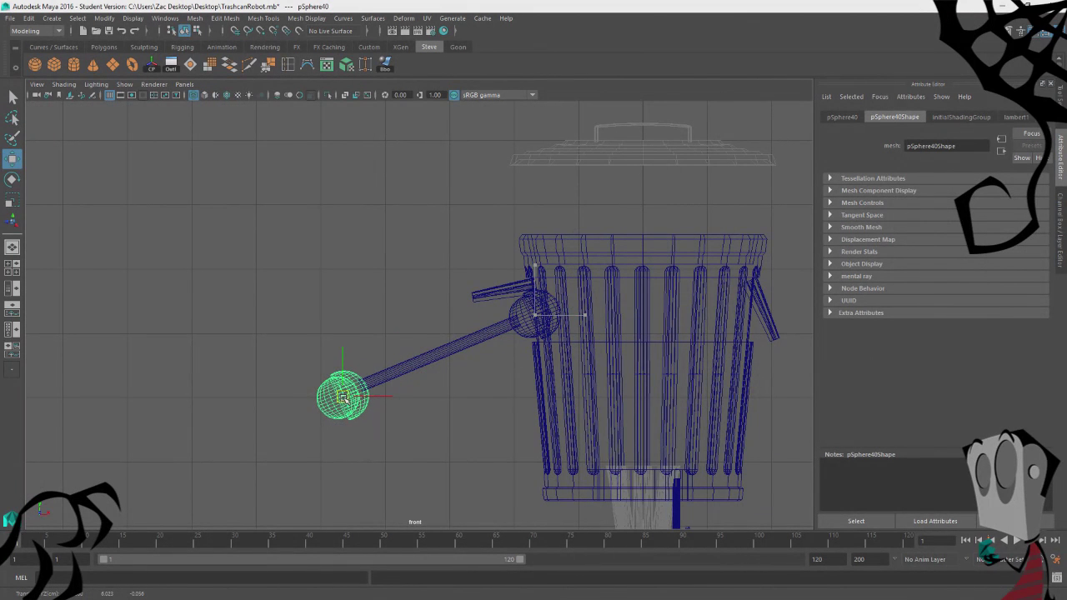
Scale the duplicated ball joint down uniformly so it is smaller than the shoulder joint.
key(space)
key(space)
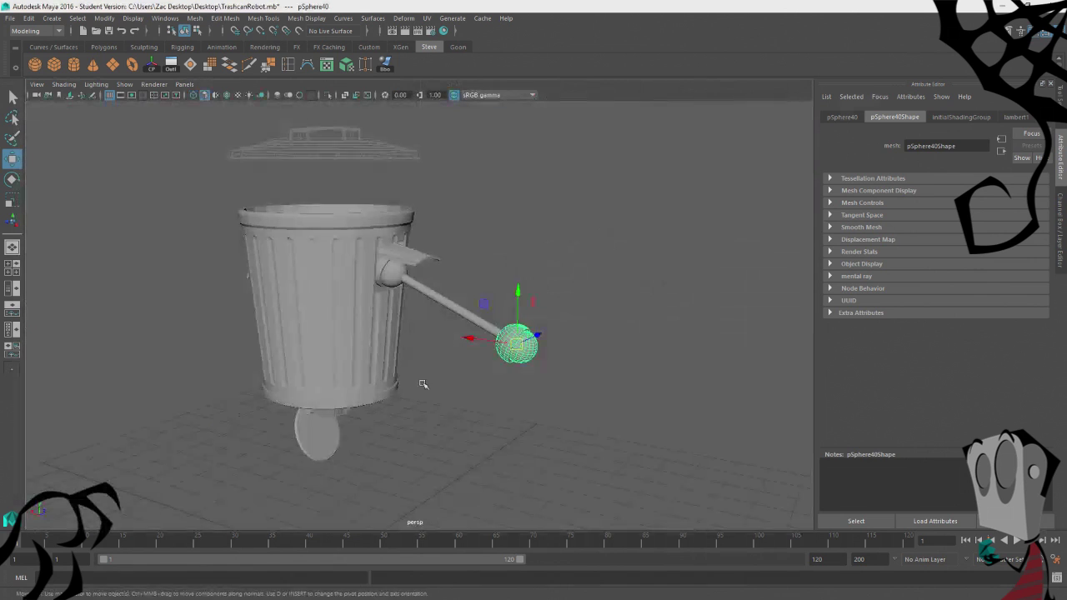
alt+drag(422, 383, 583, 351)
click(631, 262)
click(521, 325)
key(e)
key(r)
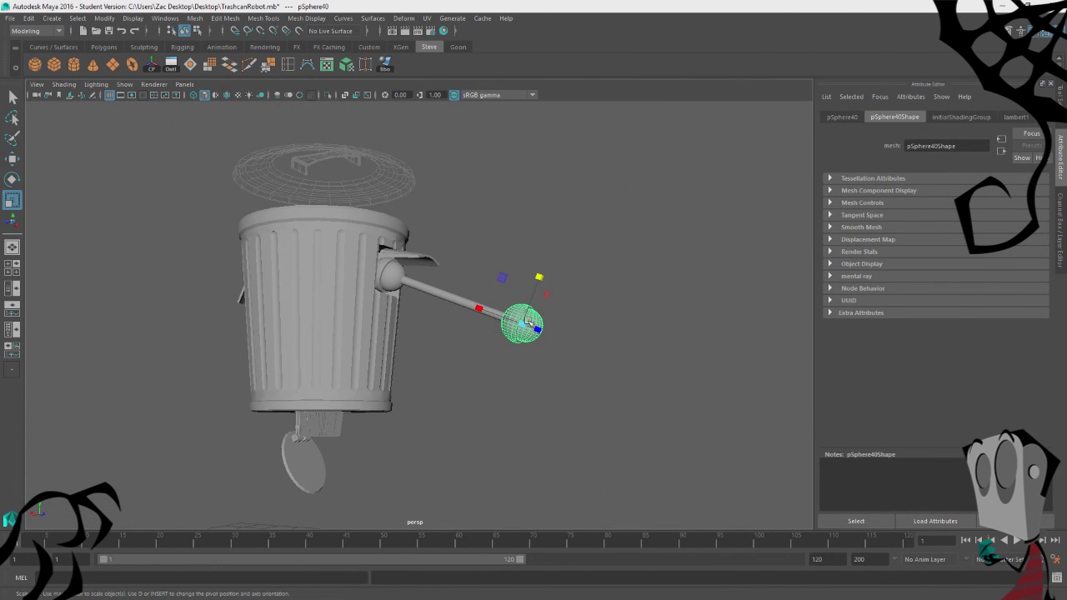
drag(527, 323, 500, 329)
Seat the small ball joint against the rod's lower end in the front view and shrink it slightly further.
key(w)
alt+drag(514, 433, 536, 373)
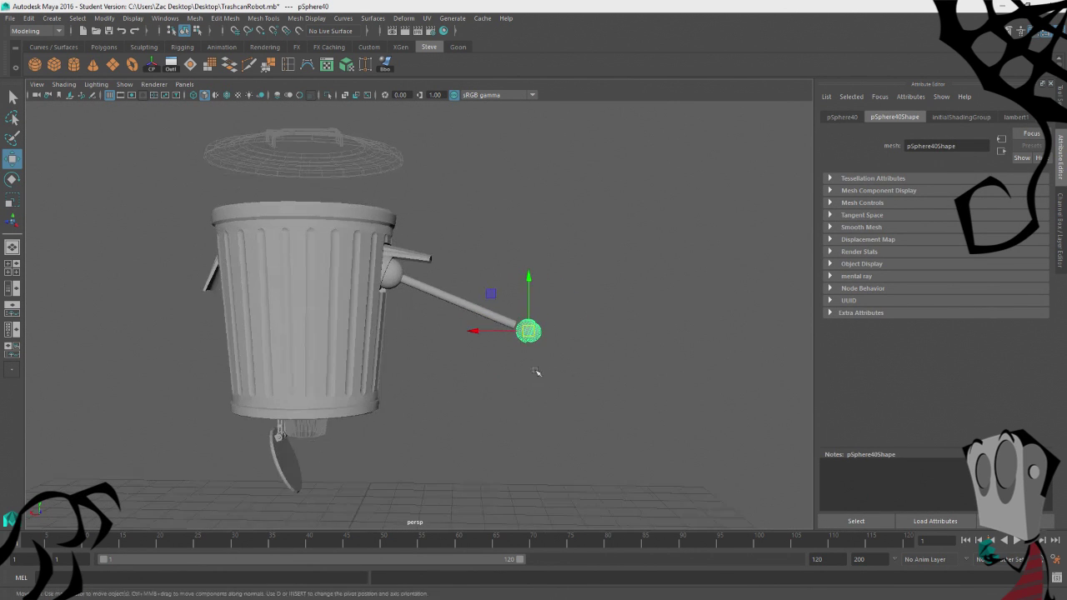
key(space)
key(space)
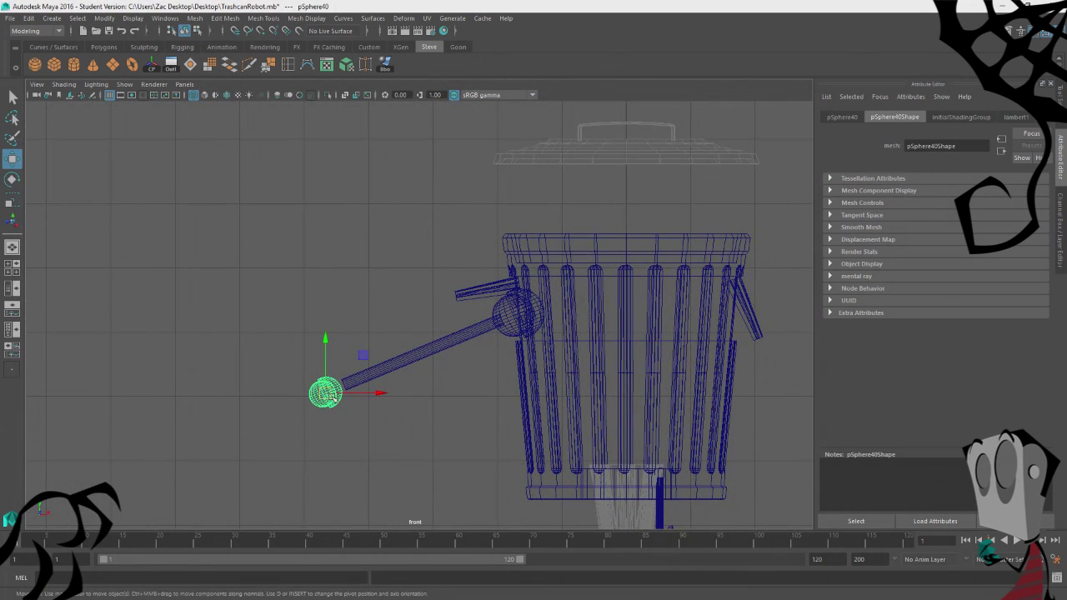
drag(332, 398, 338, 398)
key(e)
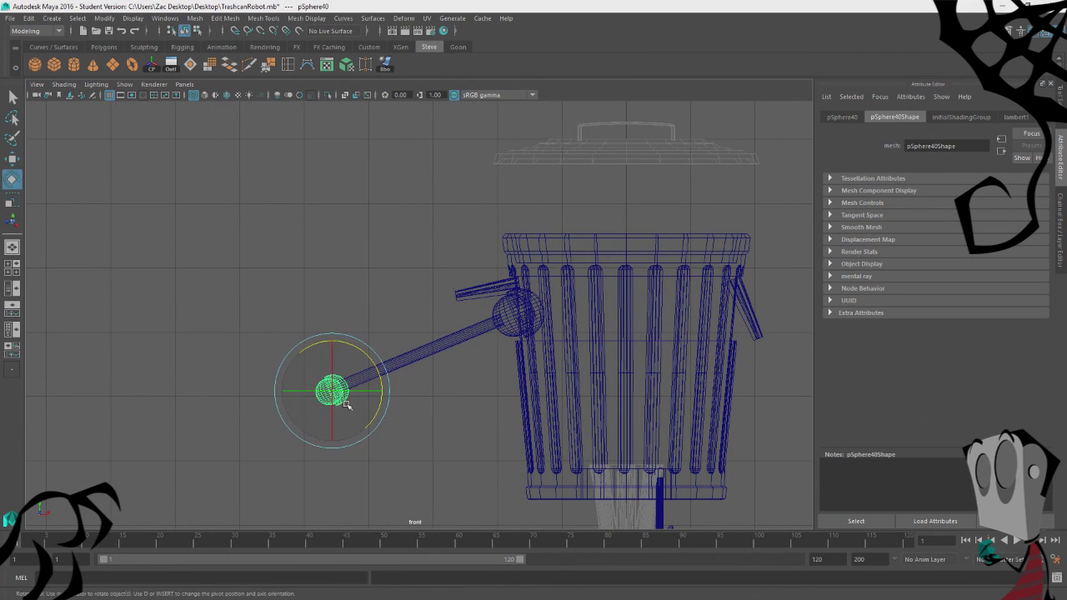
key(w)
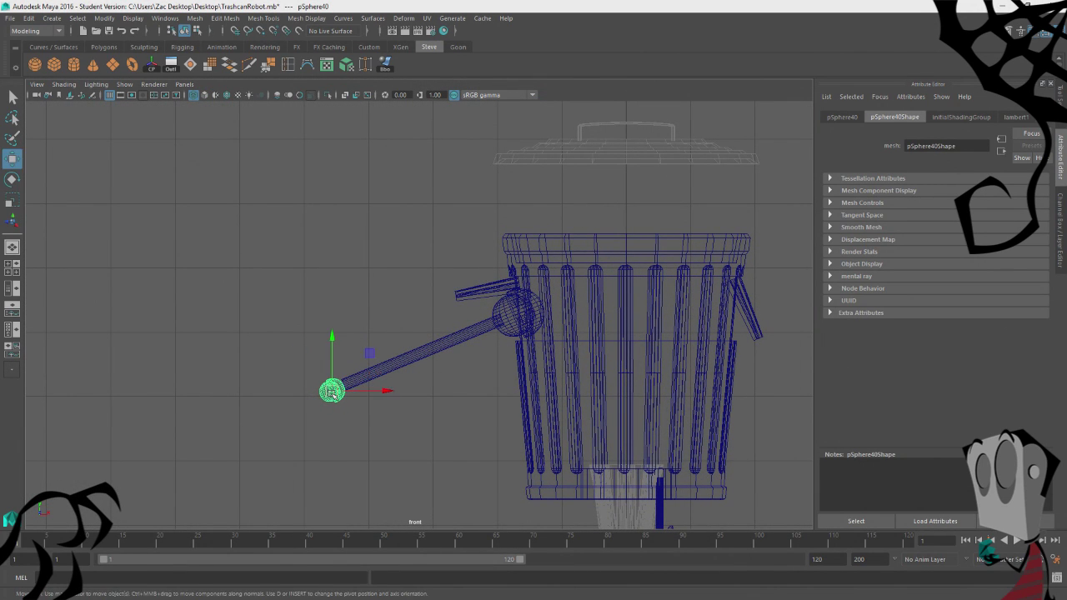
key(space)
key(space)
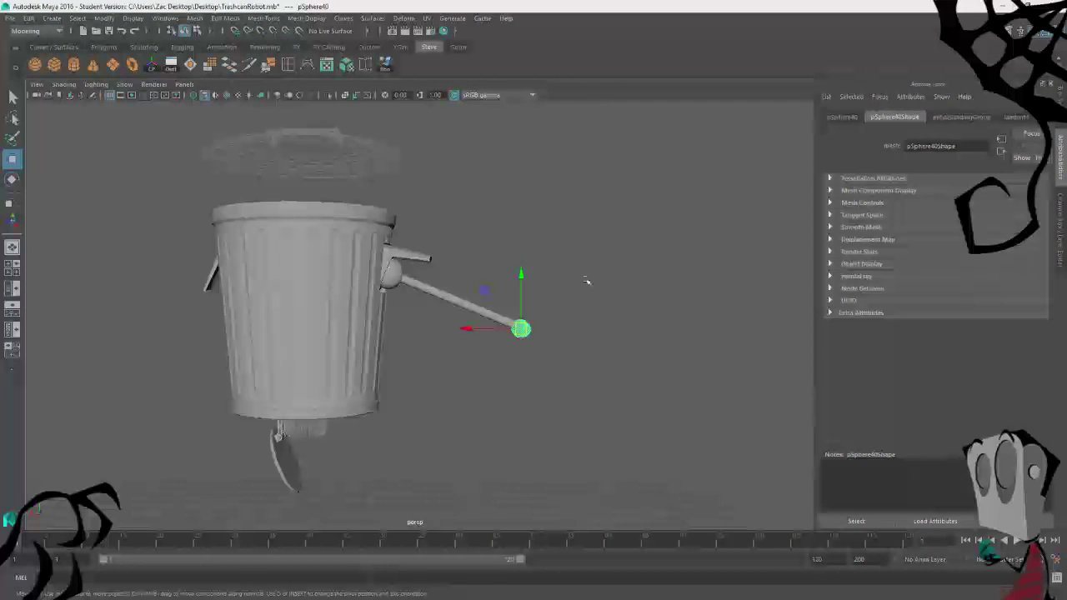
Duplicate the arm rod and move the copy in the front view so it continues outward from the elbow joint.
alt+drag(587, 282, 501, 342)
click(489, 334)
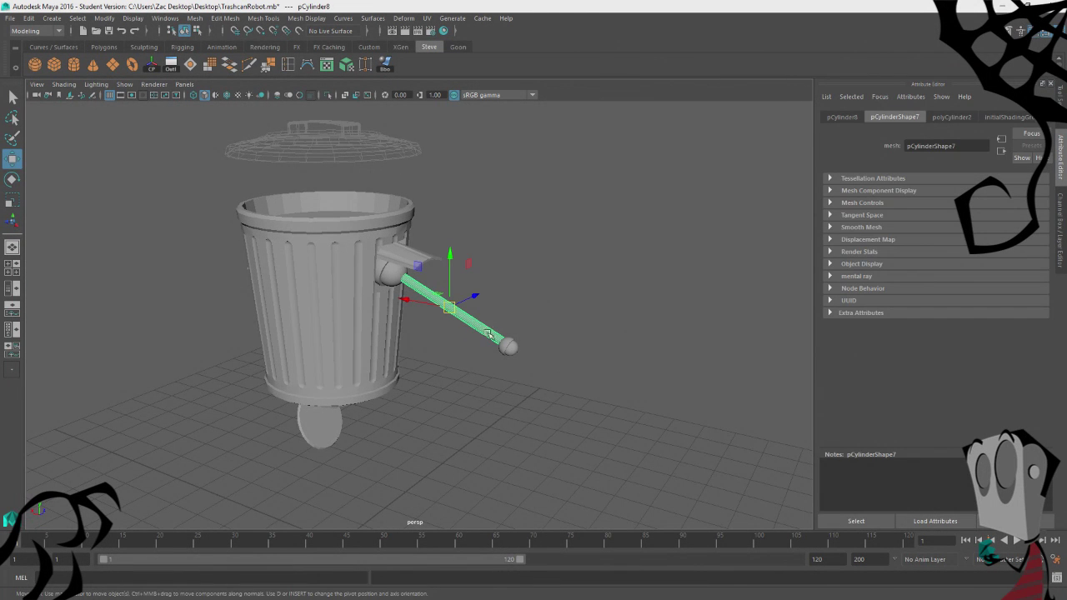
key(ctrl+d)
key(space)
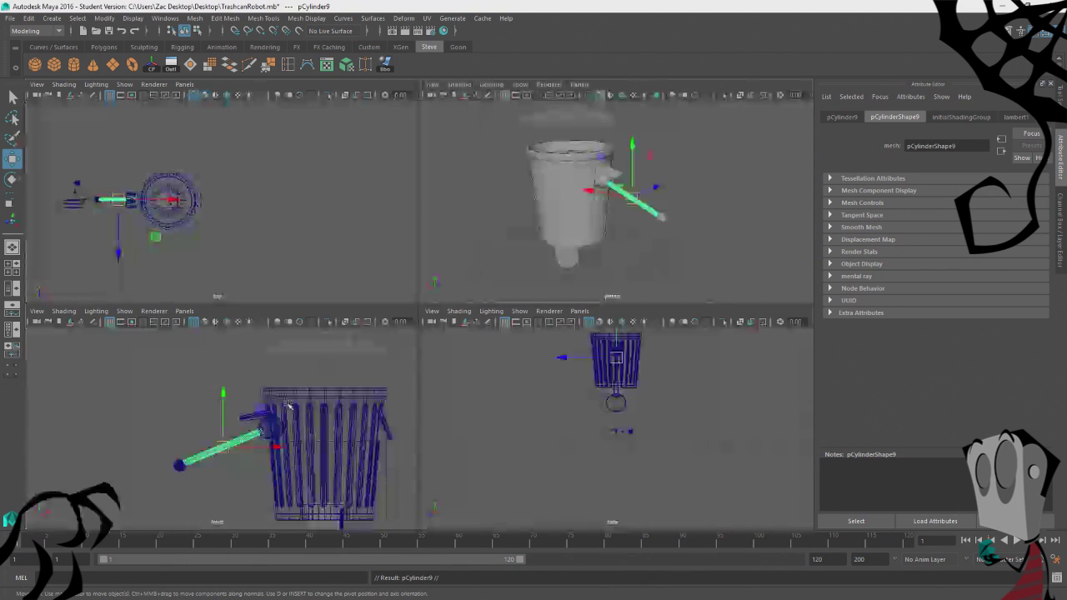
key(space)
drag(422, 353, 249, 432)
key(r)
key(e)
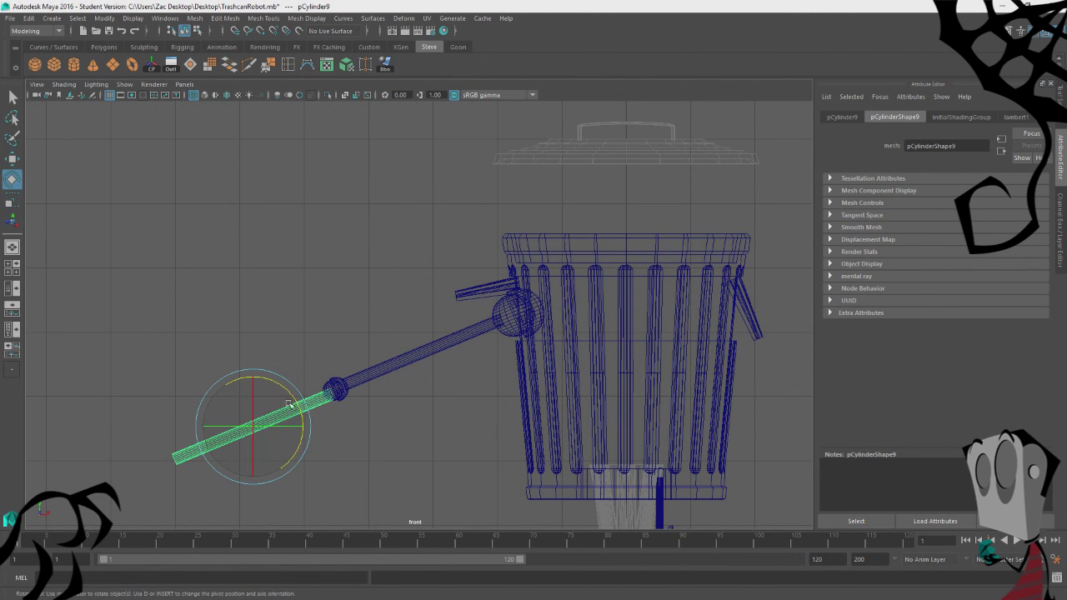
key(w)
drag(254, 428, 250, 427)
key(space)
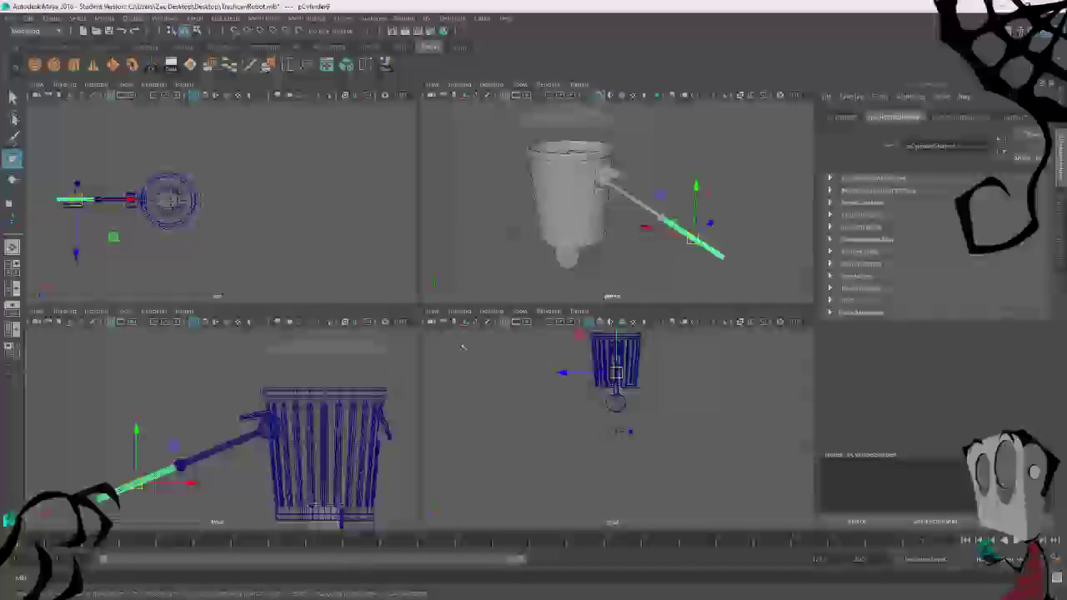
key(space)
Examine how the shoulder joint, both rod segments and the elbow joint line up from several angles.
click(505, 381)
alt+drag(505, 381, 425, 356)
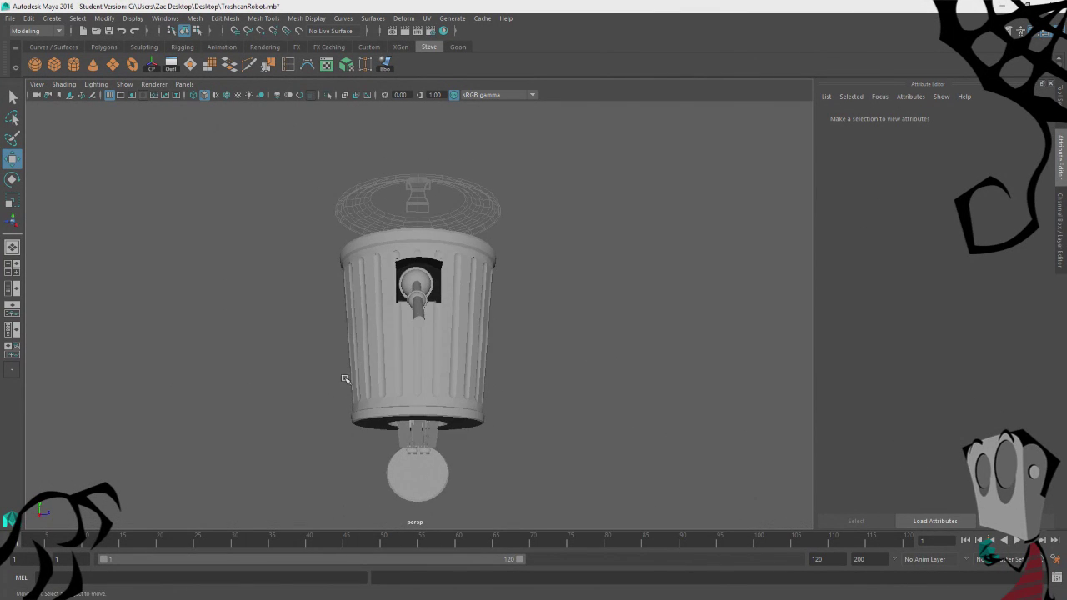
alt+drag(345, 376, 553, 304)
scroll(393, 284, up, 6)
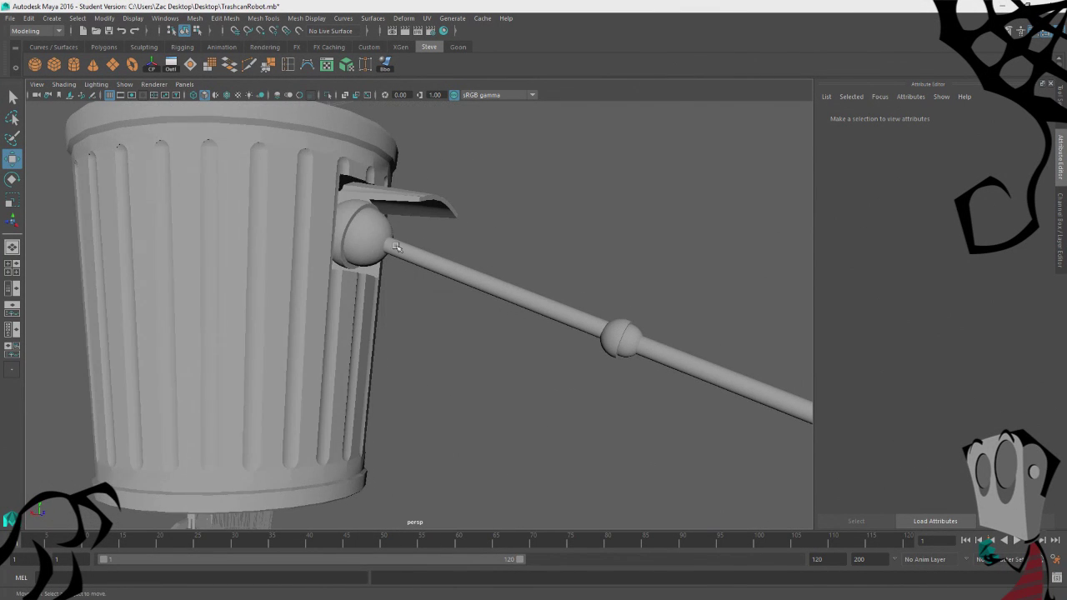
click(388, 241)
click(425, 261)
alt+drag(603, 434, 500, 317)
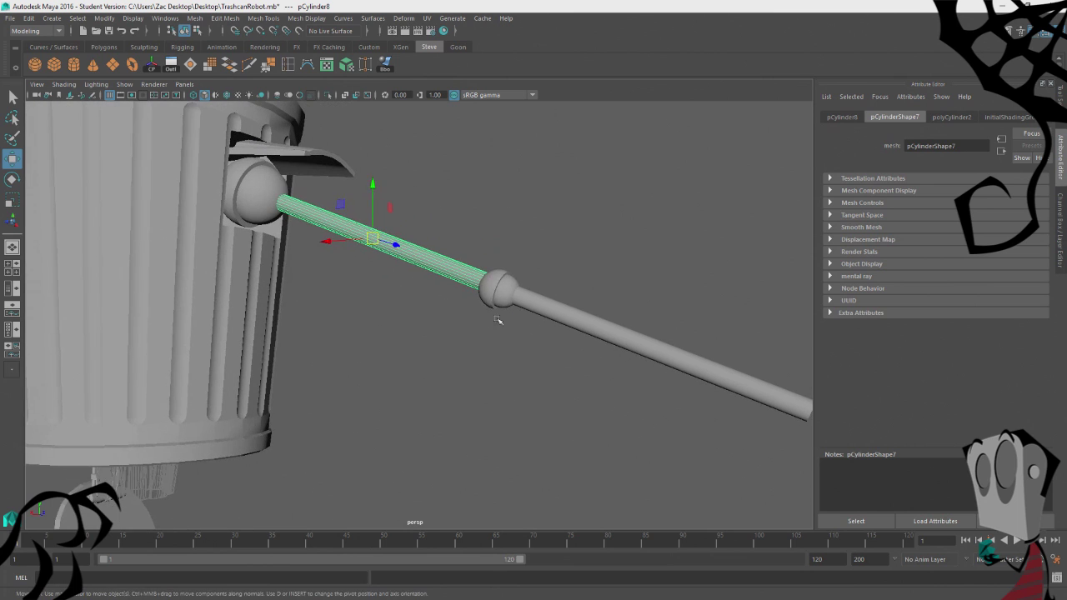
click(506, 293)
click(565, 311)
alt+drag(670, 451, 422, 394)
scroll(463, 395, down, 3)
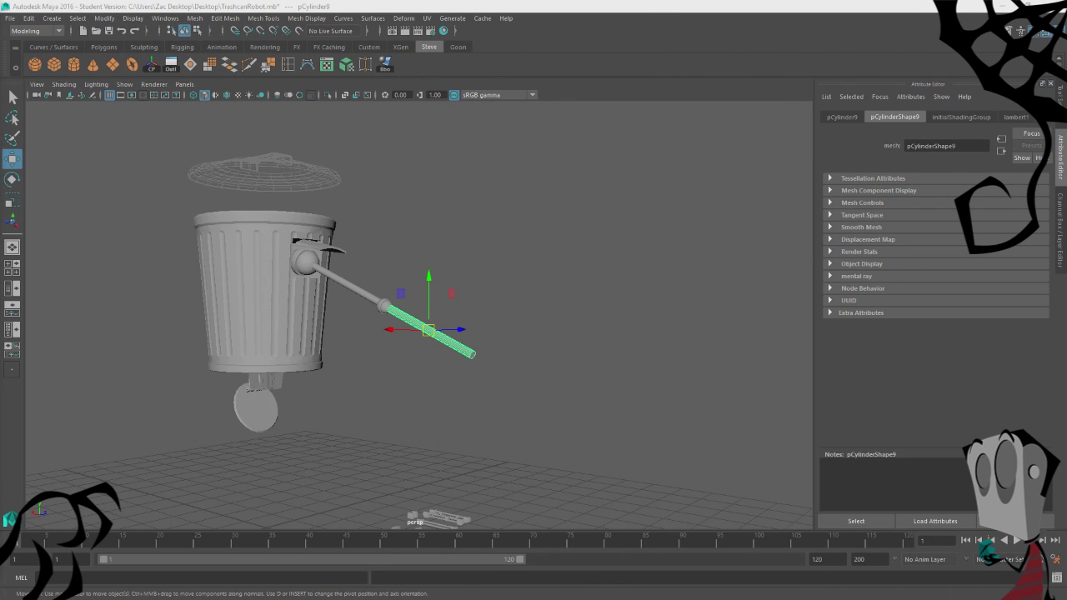
click(317, 377)
alt+right_drag(317, 376, 386, 382)
alt+drag(244, 402, 309, 409)
Delete the outer rod segment and the small elbow joint, keeping only the rod attached to the shoulder.
click(304, 276)
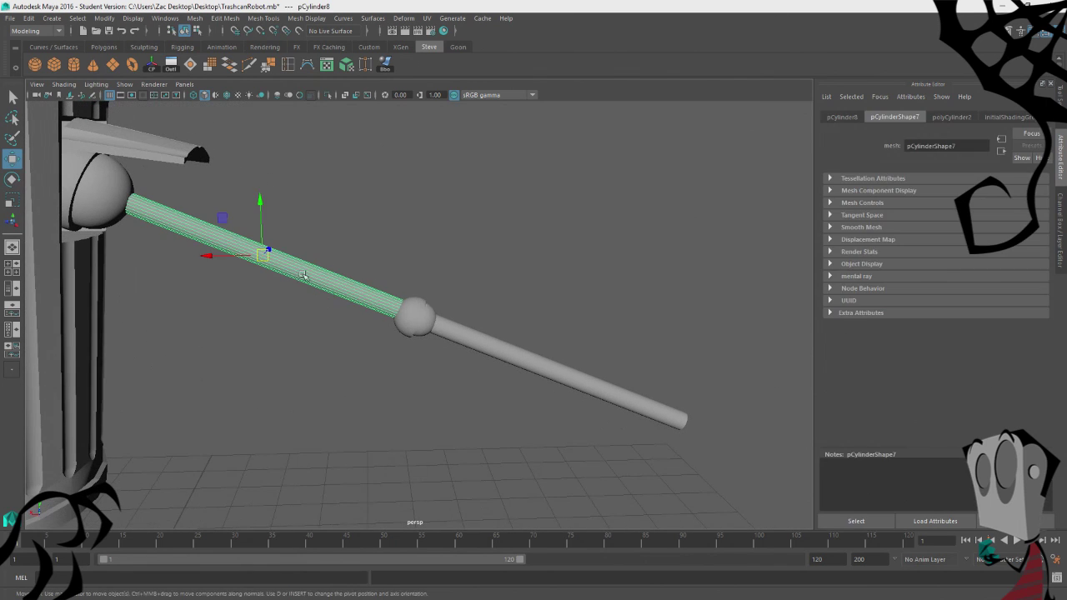
click(525, 346)
key(Delete)
click(412, 315)
key(Delete)
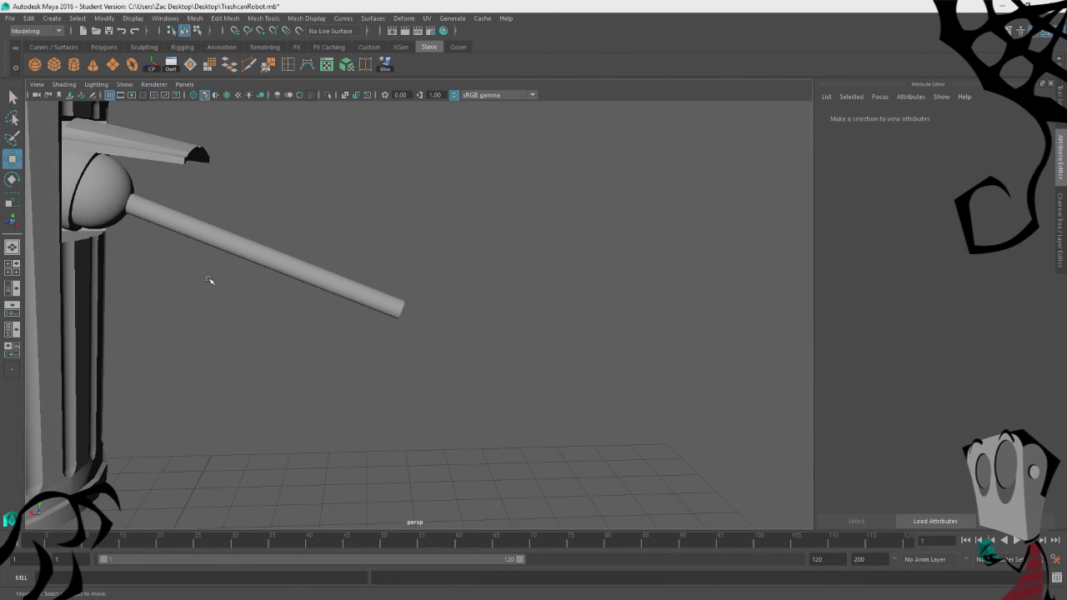
Rotate the remaining arm rod until it lies horizontal, checking its alignment in the front view.
drag(208, 280, 377, 293)
alt+right_drag(431, 302, 383, 226)
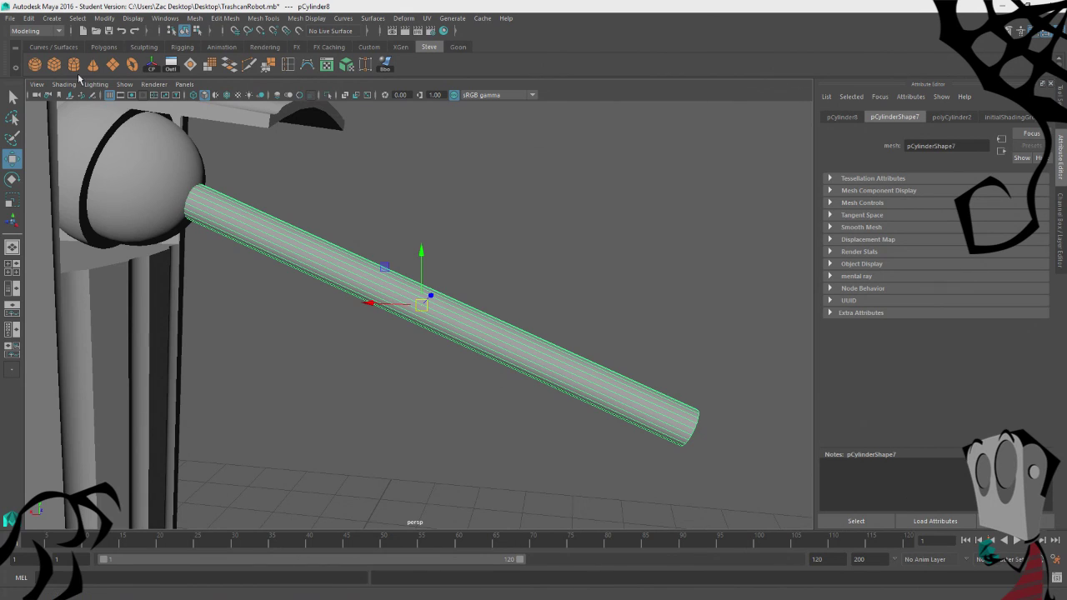
scroll(491, 334, down, 6)
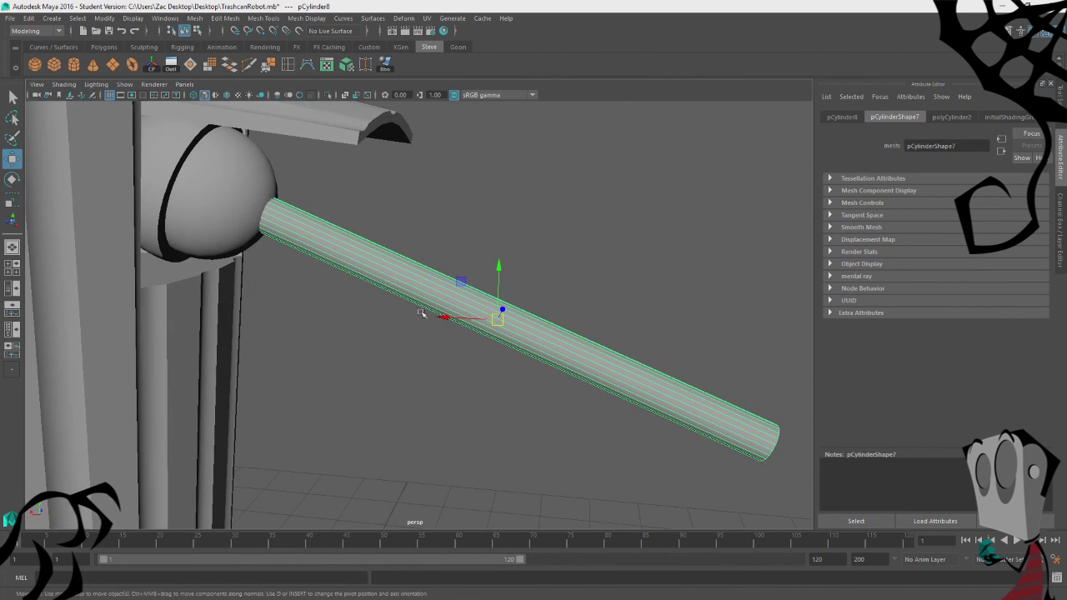
key(e)
drag(491, 290, 472, 275)
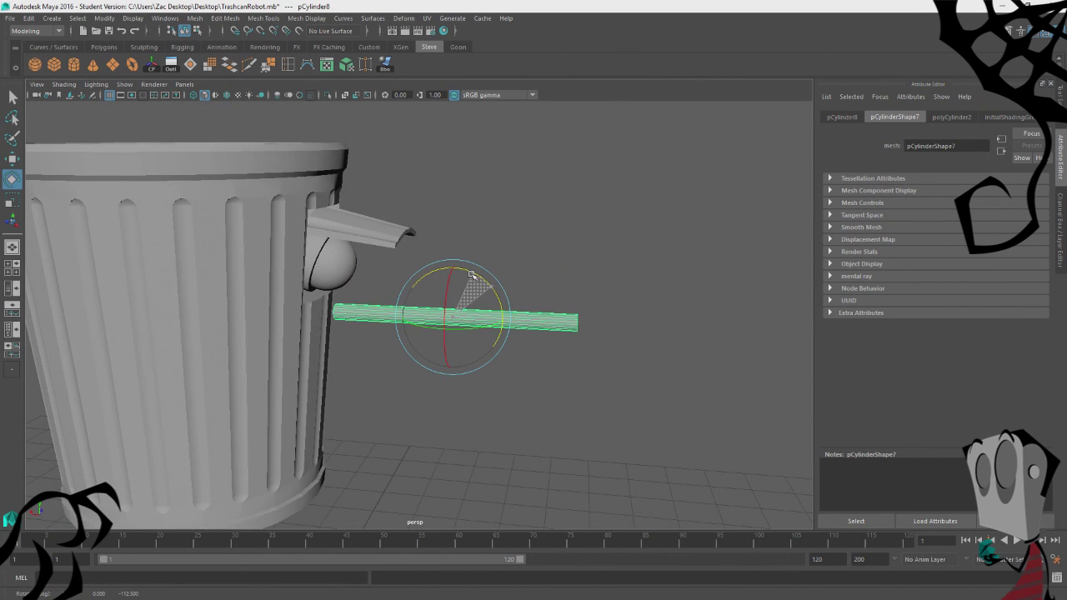
key(space)
key(space)
key(space)
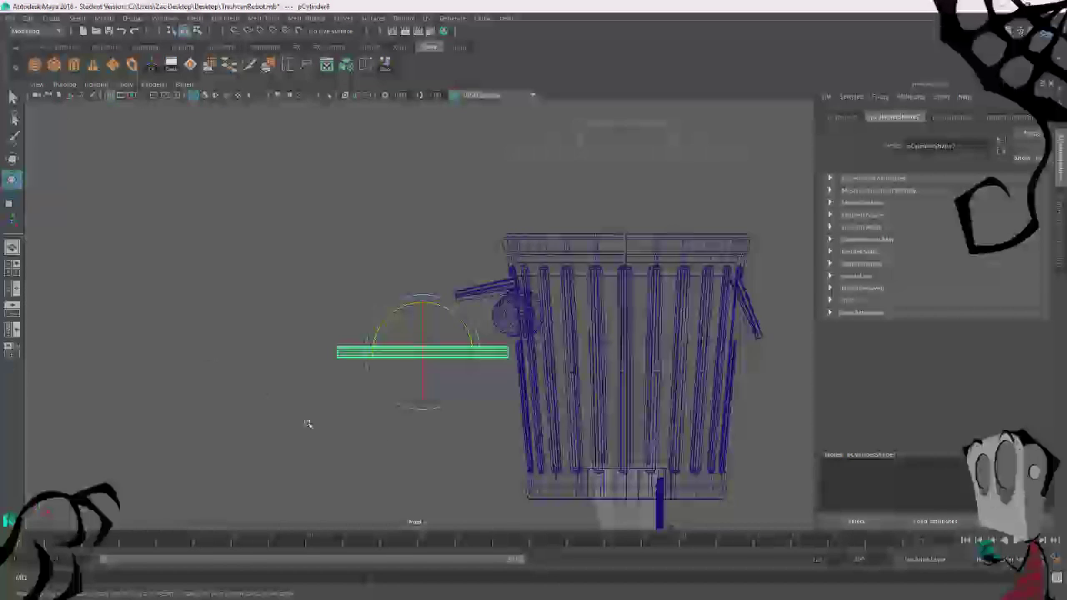
key(space)
scroll(631, 261, down, 3)
Move the rod sideways clear of the trashcan and frame it for close-up editing.
key(w)
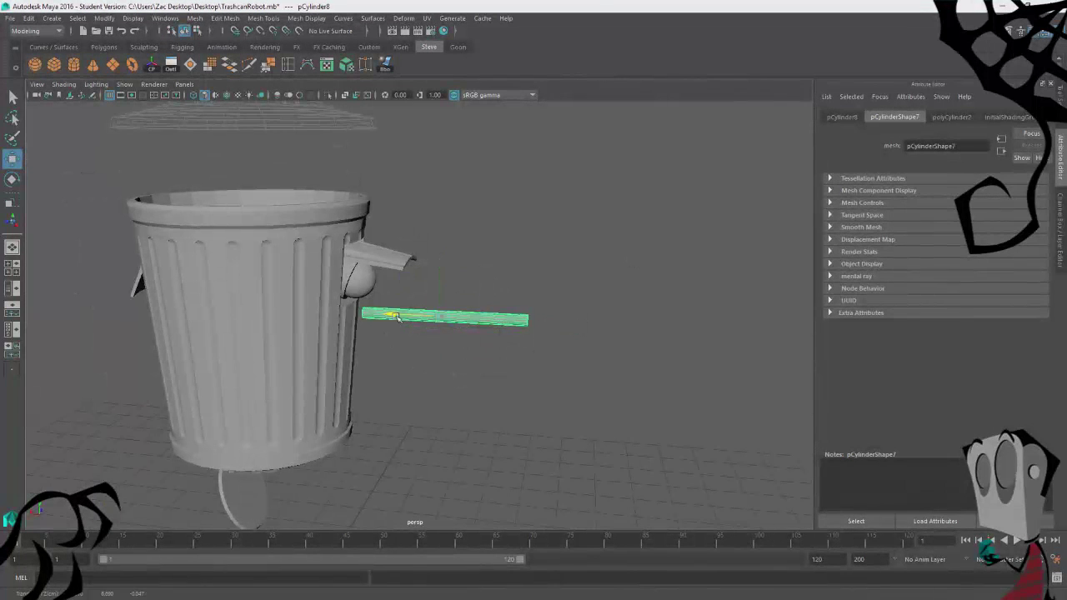
drag(441, 317, 603, 376)
key(f)
click(312, 383)
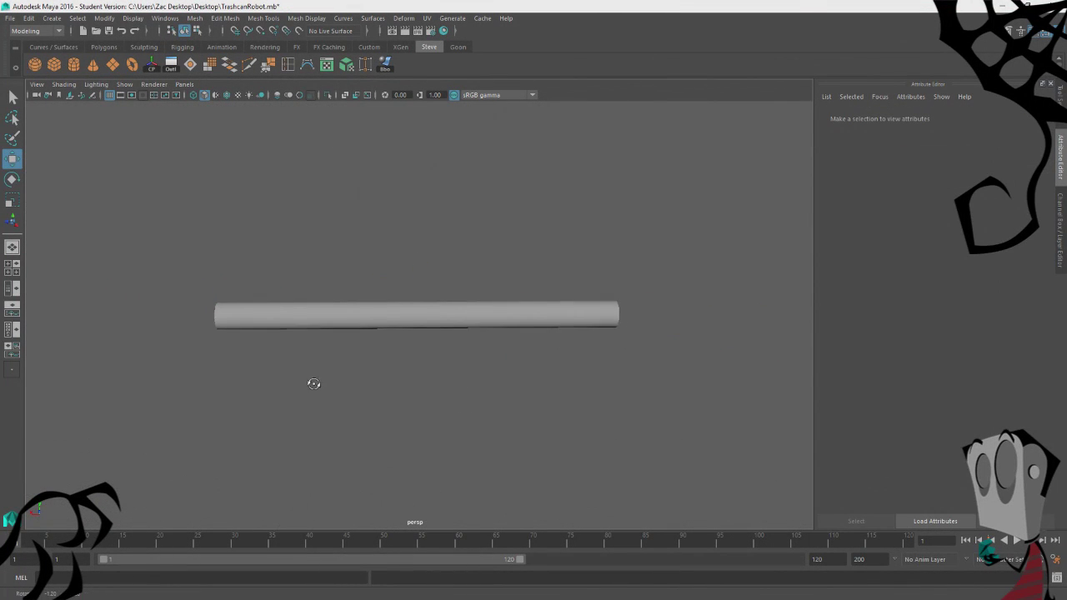
alt+drag(312, 384, 560, 398)
Try to insert five evenly spaced edge loops around the rod.
click(365, 317)
click(290, 65)
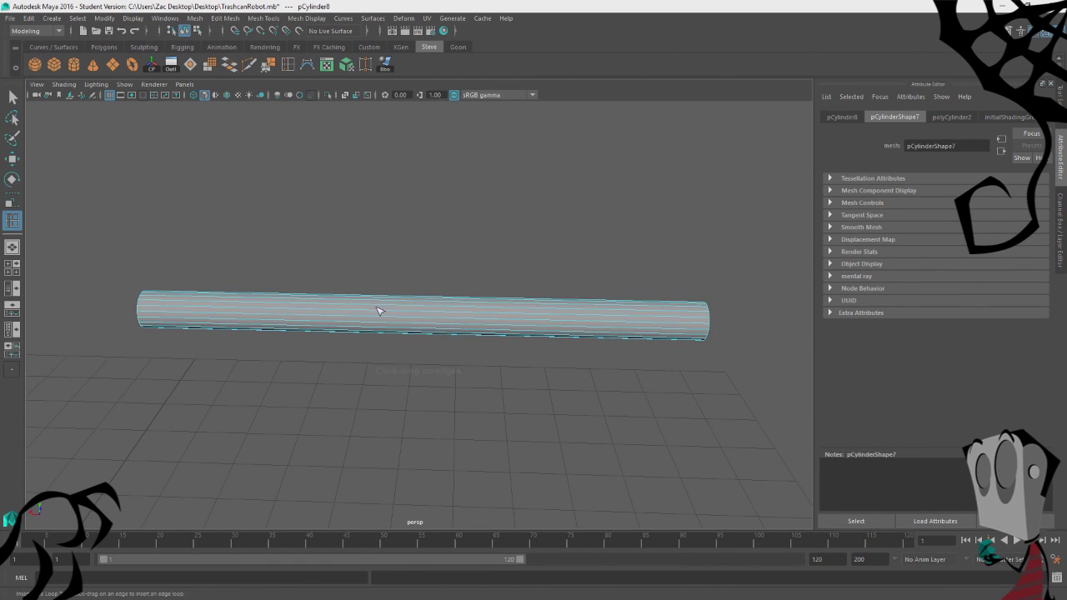
click(336, 315)
key(ctrl+z)
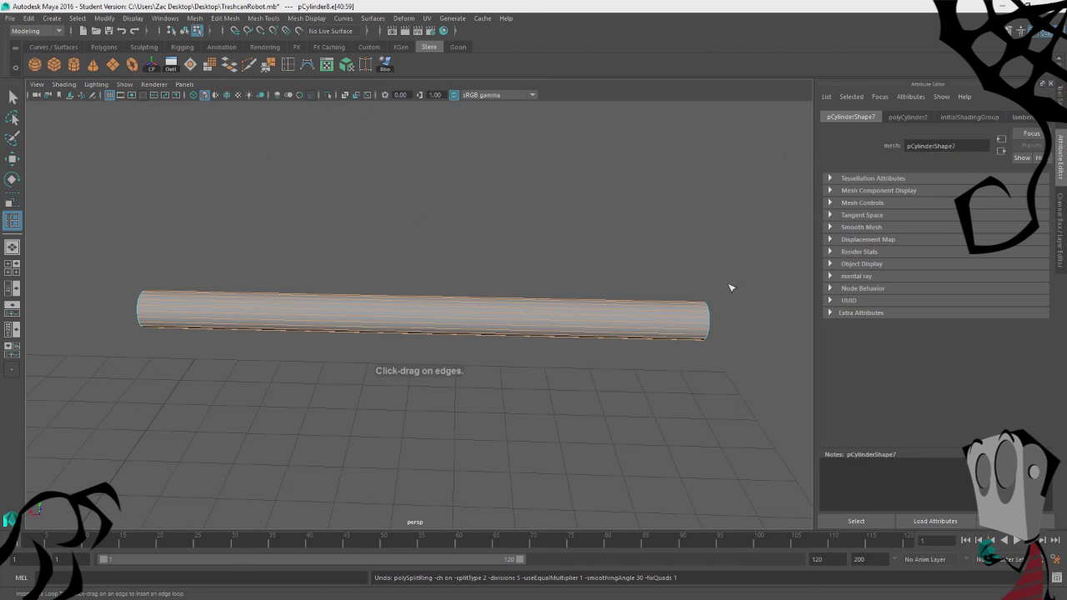
Set the Insert Edge Loop tool to relative distance from edge and add two loops close to the rod's shoulder end.
click(1063, 209)
click(1061, 93)
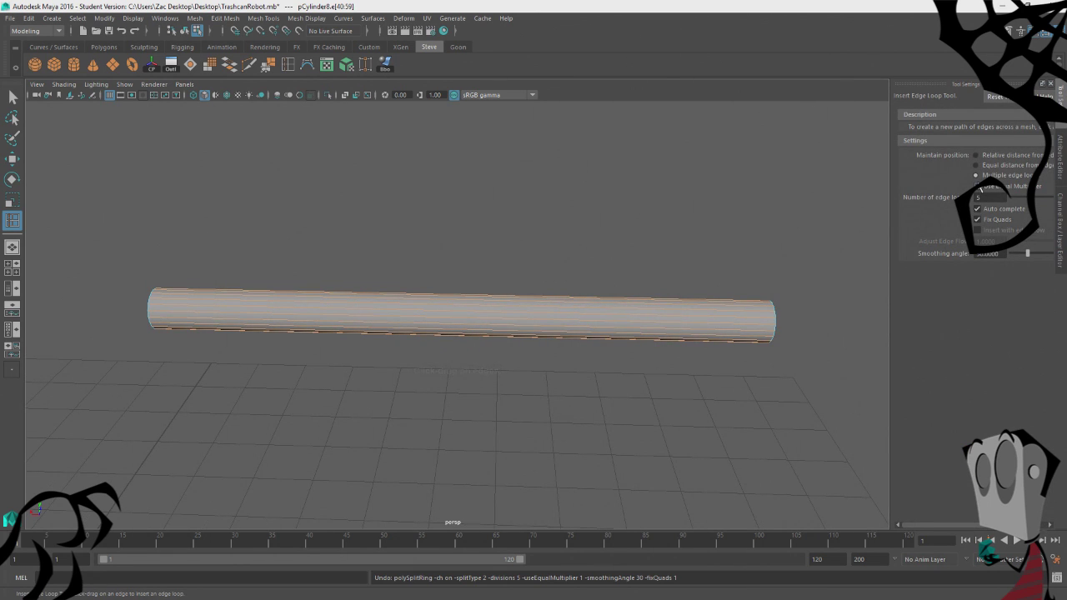
click(976, 155)
drag(413, 316, 158, 311)
mouse_move(206, 319)
mouse_down()
mouse_move(166, 311)
mouse_move(210, 312)
mouse_up()
key(ctrl+z)
key(ctrl+z)
key(ctrl+z)
alt+drag(210, 313, 440, 162)
right_drag(409, 280, 398, 310)
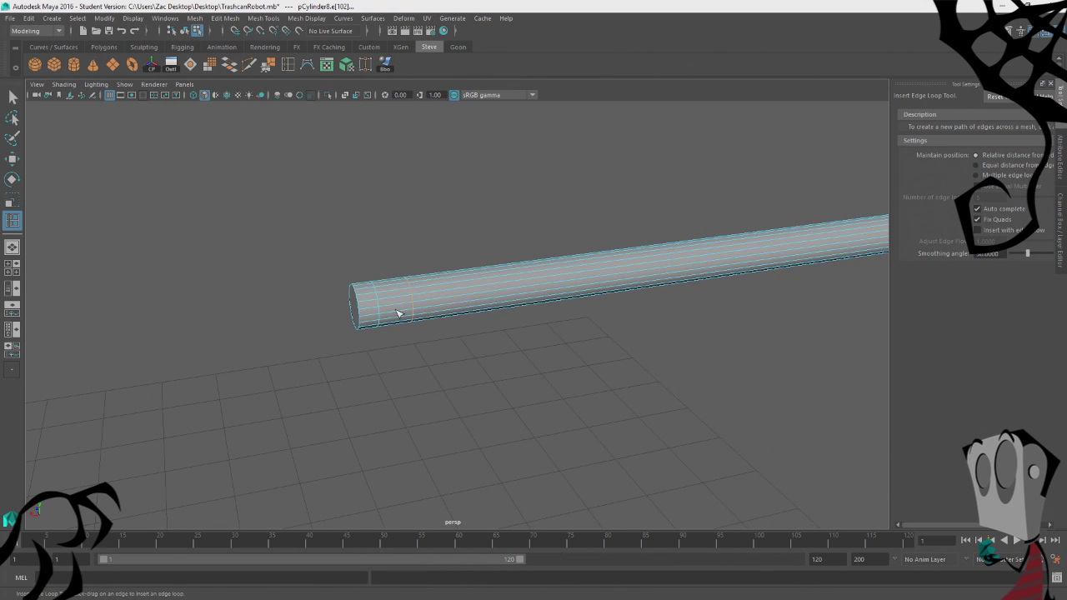
key(ctrl+z)
key(ctrl+z)
Extrude the ring of faces between the two edge loops and scale it outward into a raised collar.
key(q)
double_click(401, 303)
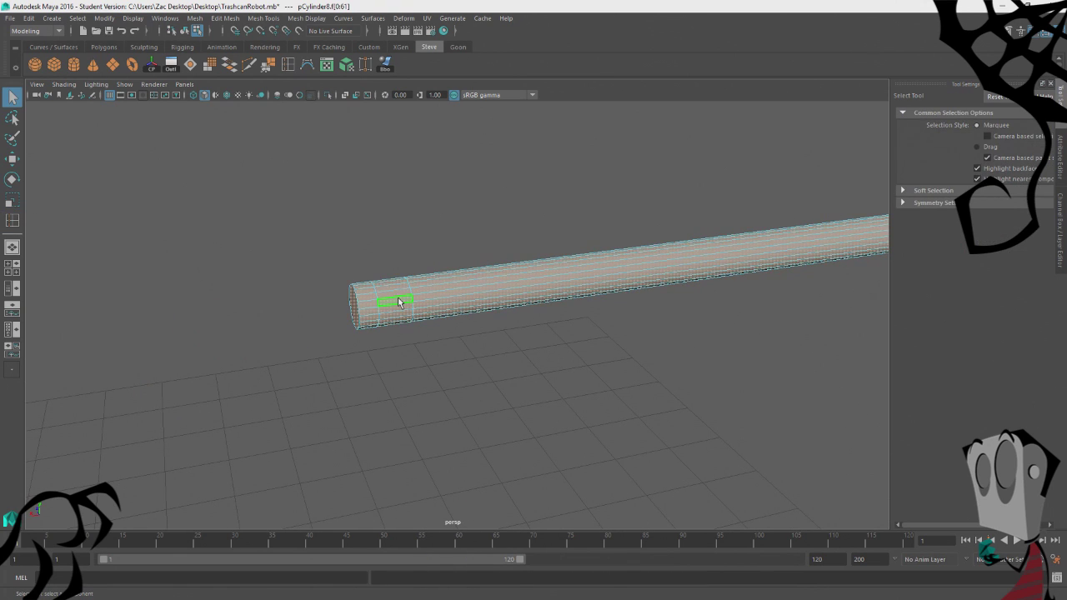
click(385, 223)
scroll(384, 225, up, 4)
click(321, 287)
shift+double_click(310, 301)
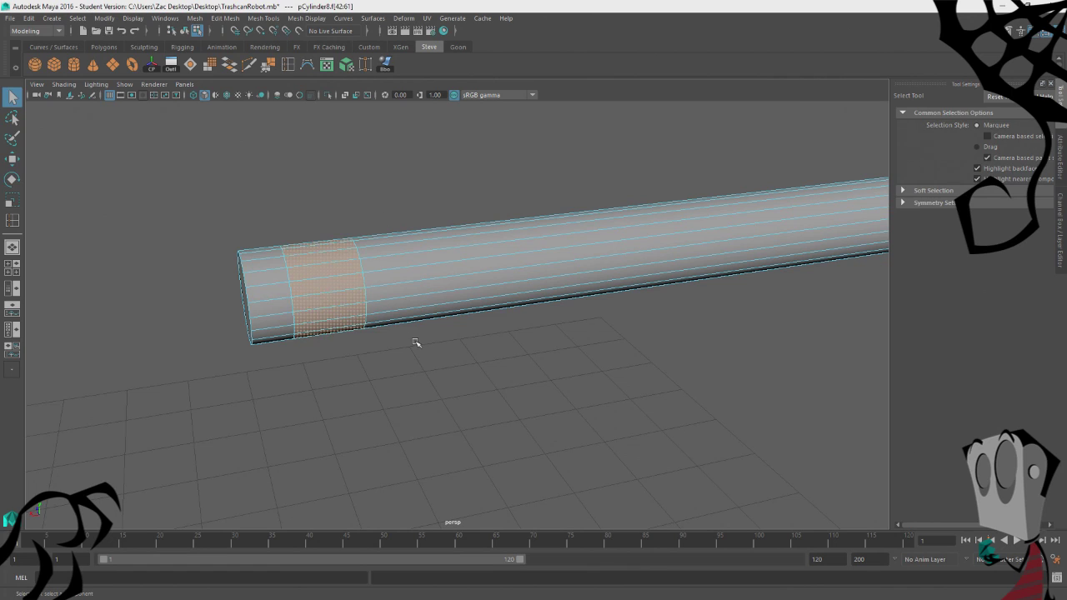
key(r)
key(ctrl+e)
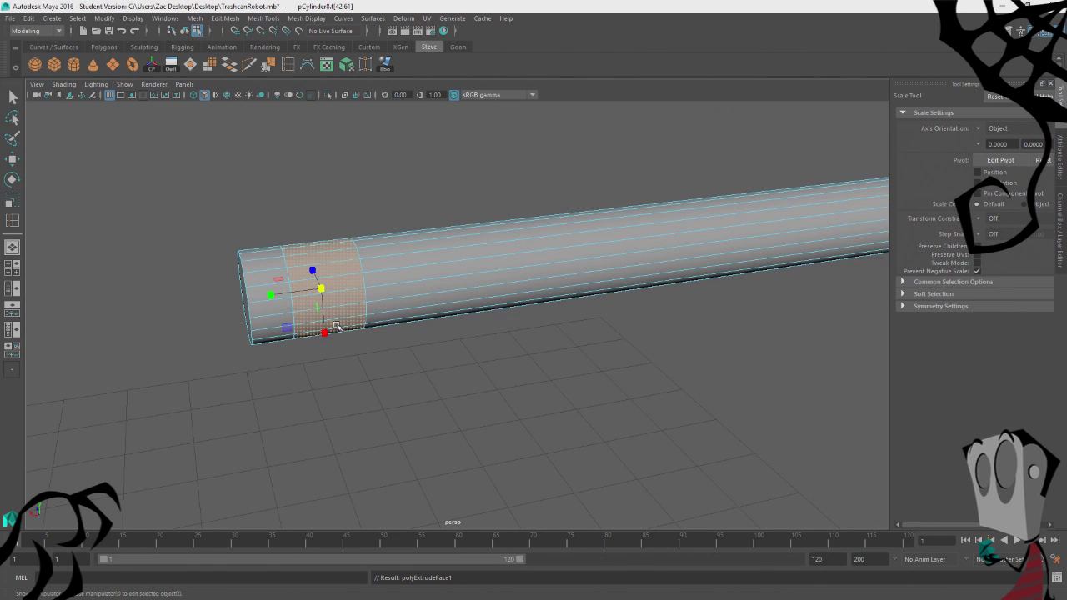
key(r)
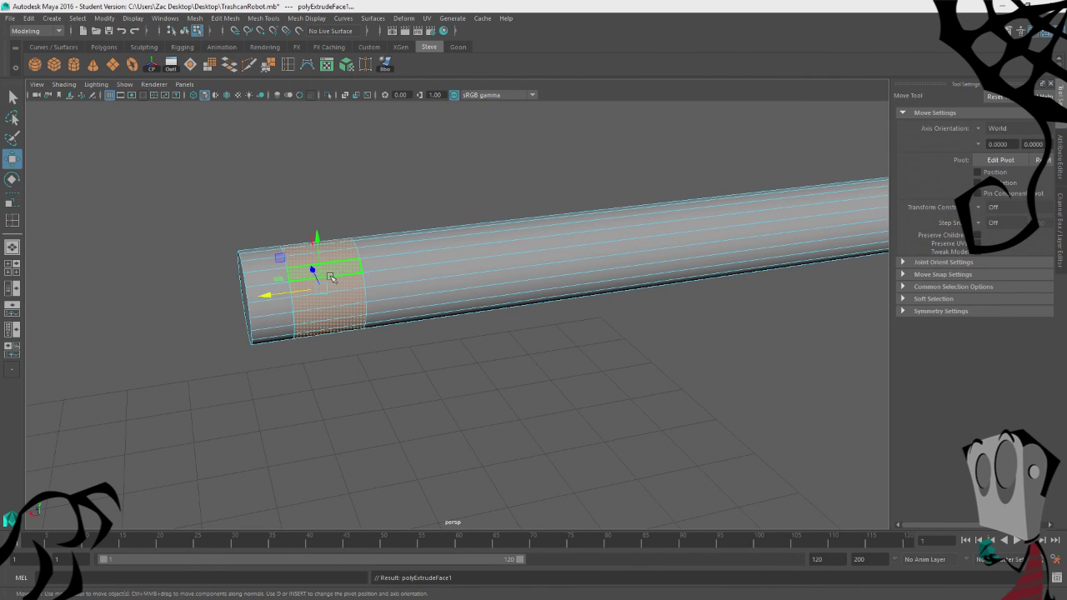
drag(321, 289, 380, 300)
Scale the collar along the rod's axis to adjust its width.
drag(288, 299, 296, 301)
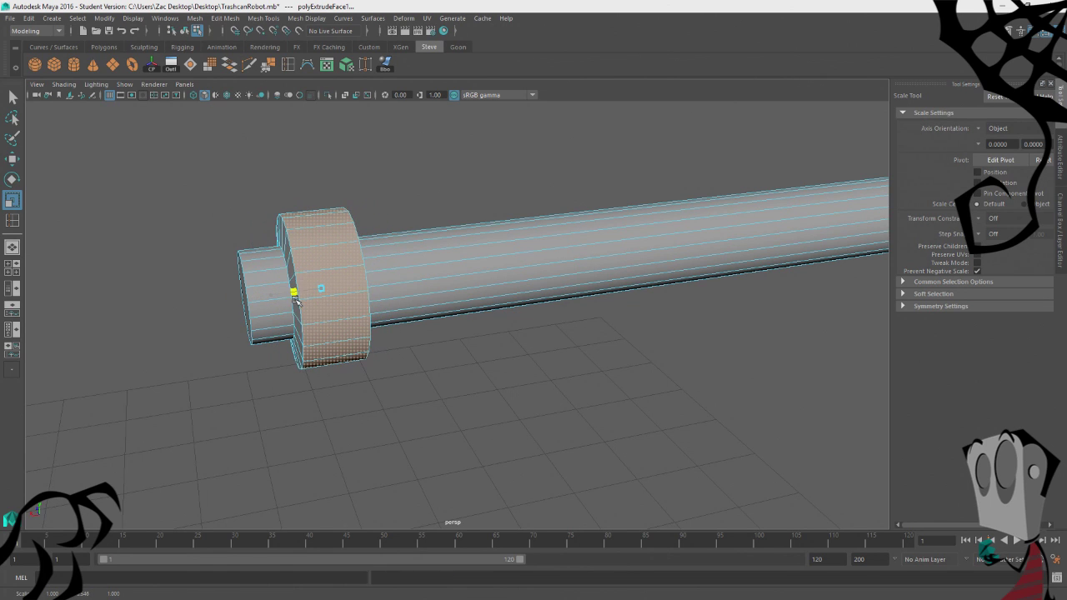
alt+drag(307, 369, 272, 398)
alt+drag(196, 333, 220, 351)
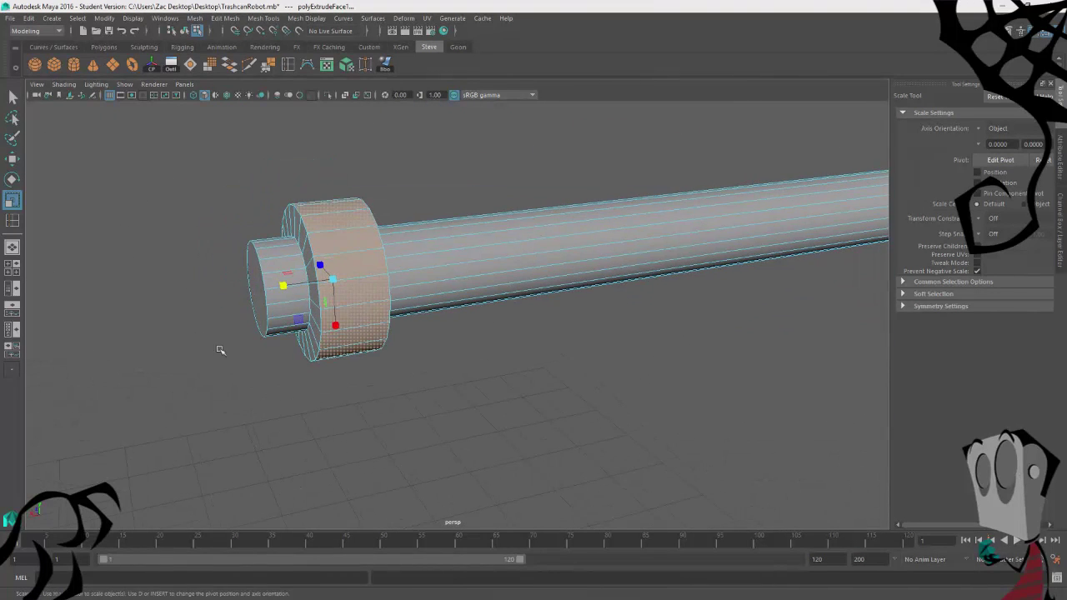
drag(281, 284, 367, 407)
Insert an edge loop near the rod's middle and another close to its outer end.
click(628, 277)
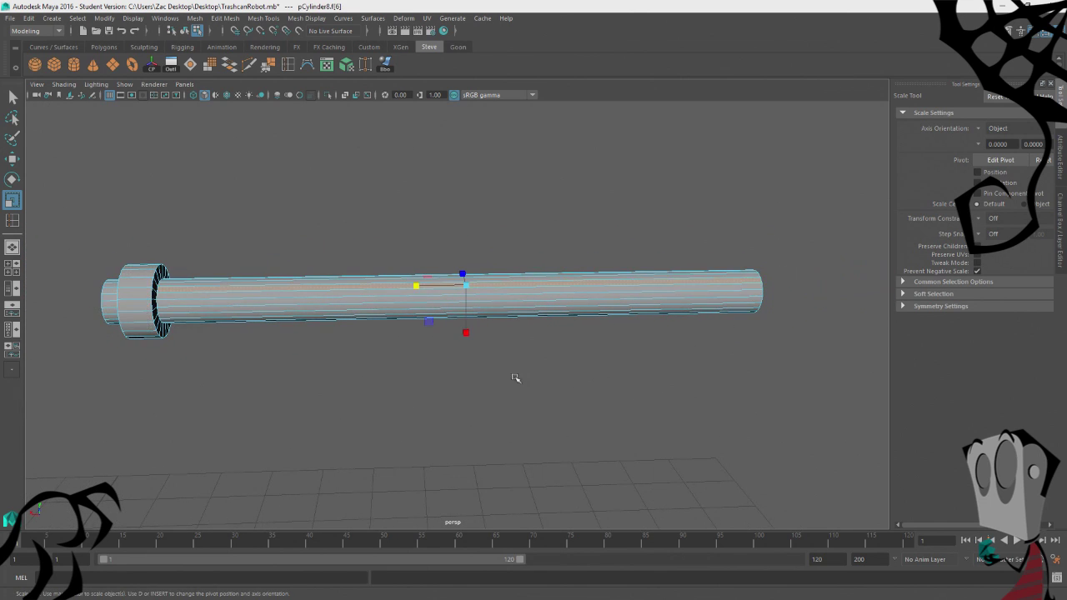
alt+drag(514, 374, 381, 197)
click(288, 64)
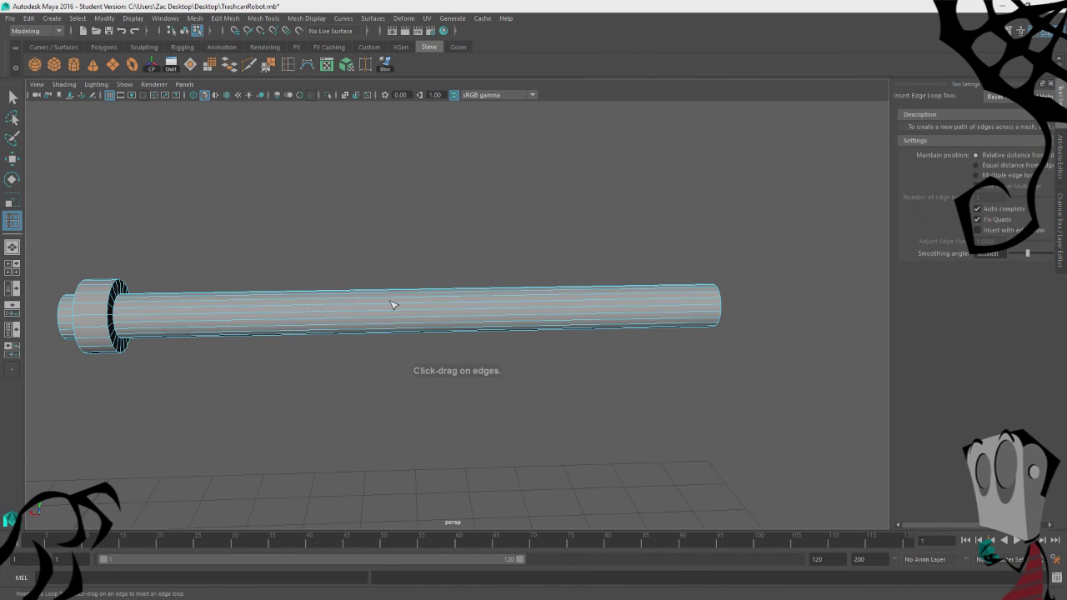
alt+drag(478, 350, 555, 203)
mouse_move(554, 202)
right_down()
mouse_move(555, 248)
mouse_move(556, 239)
right_up()
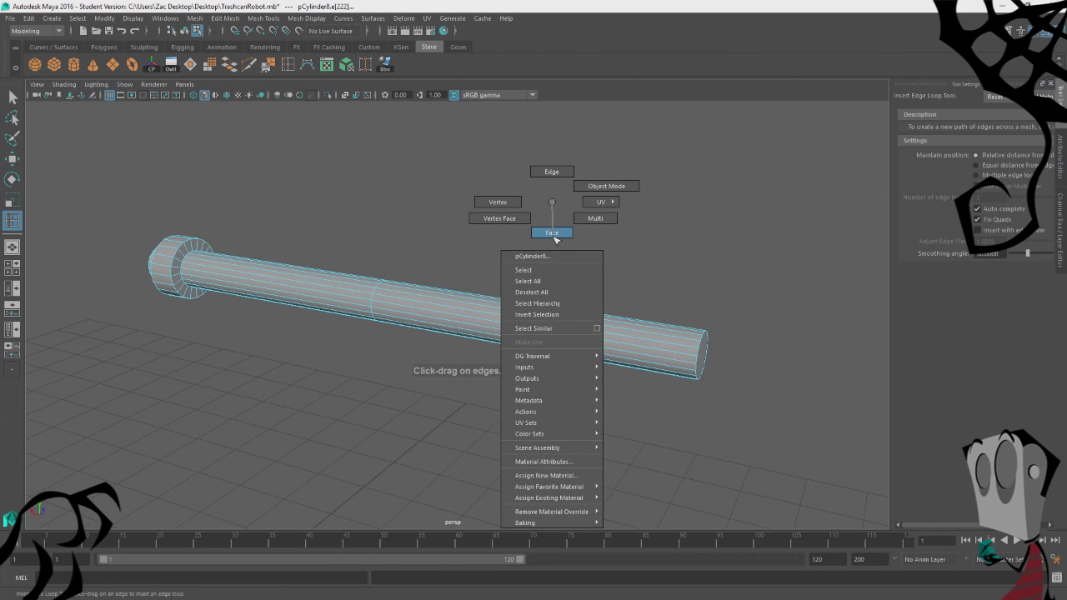
right_drag(556, 202, 554, 204)
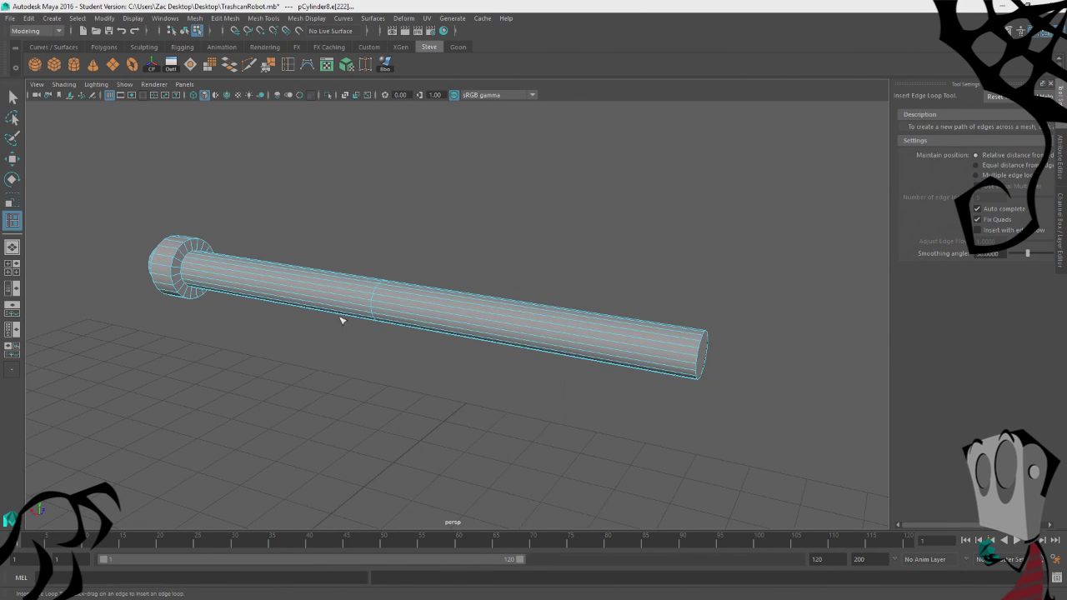
alt+drag(348, 322, 385, 293)
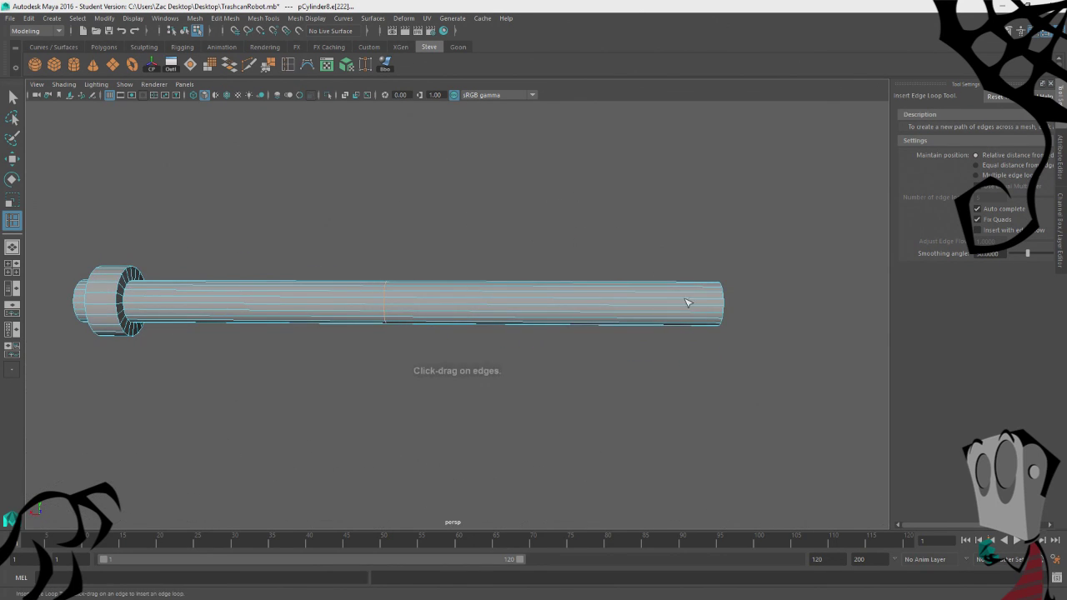
Extrude the faces between the middle and outer edge loops inward to make a thinner rod section.
right_drag(595, 171, 596, 202)
key(q)
click(556, 306)
shift+click(552, 300)
shift+double_click(552, 304)
key(ctrl+e)
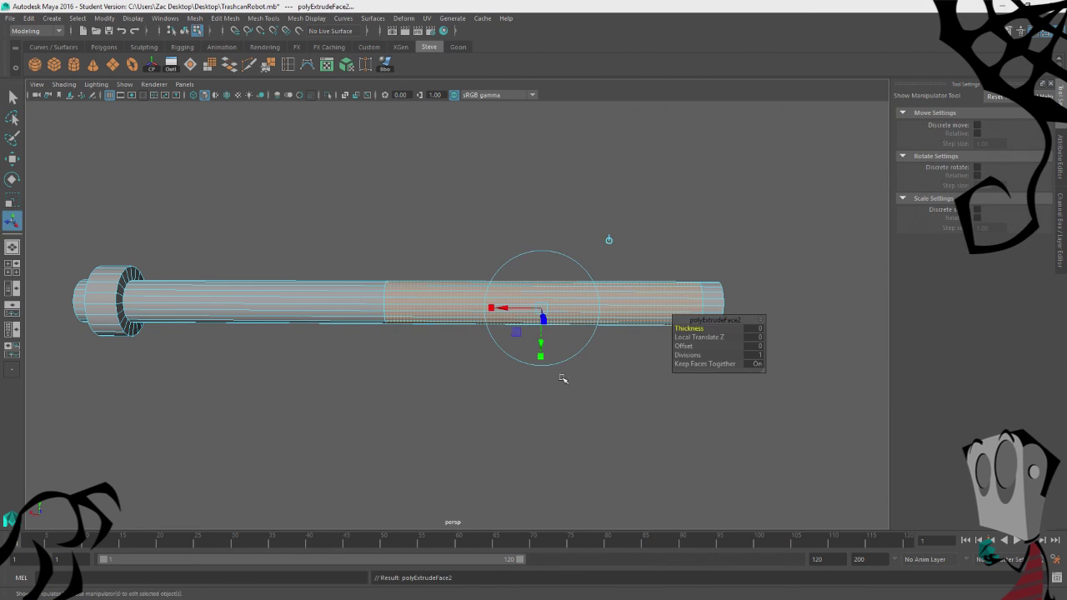
alt+drag(415, 441, 488, 453)
drag(580, 315, 572, 307)
Select all faces of the thinned rod section together with its thicker end cap.
click(479, 224)
mouse_move(460, 255)
alt+mouse_down()
mouse_move(334, 253)
mouse_move(399, 266)
mouse_move(441, 250)
alt+mouse_up()
scroll(432, 236, up, 5)
alt+drag(319, 282, 446, 187)
right_drag(452, 174, 453, 205)
double_click(316, 276)
alt+middle_drag(409, 389, 460, 402)
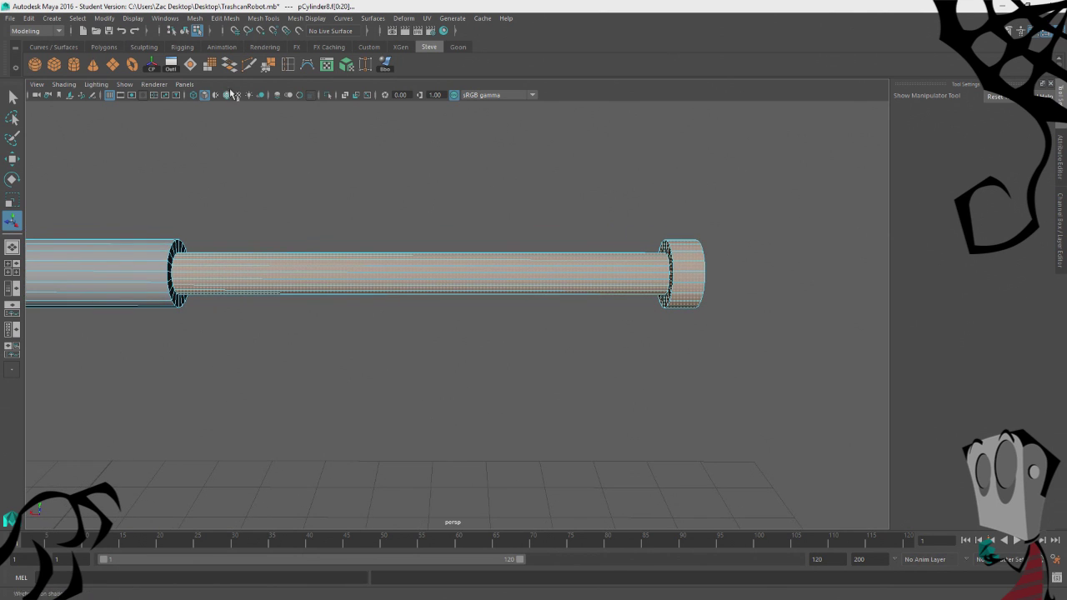
Try to separate the selected outer section from the rest of the rod with the Separate command.
click(205, 23)
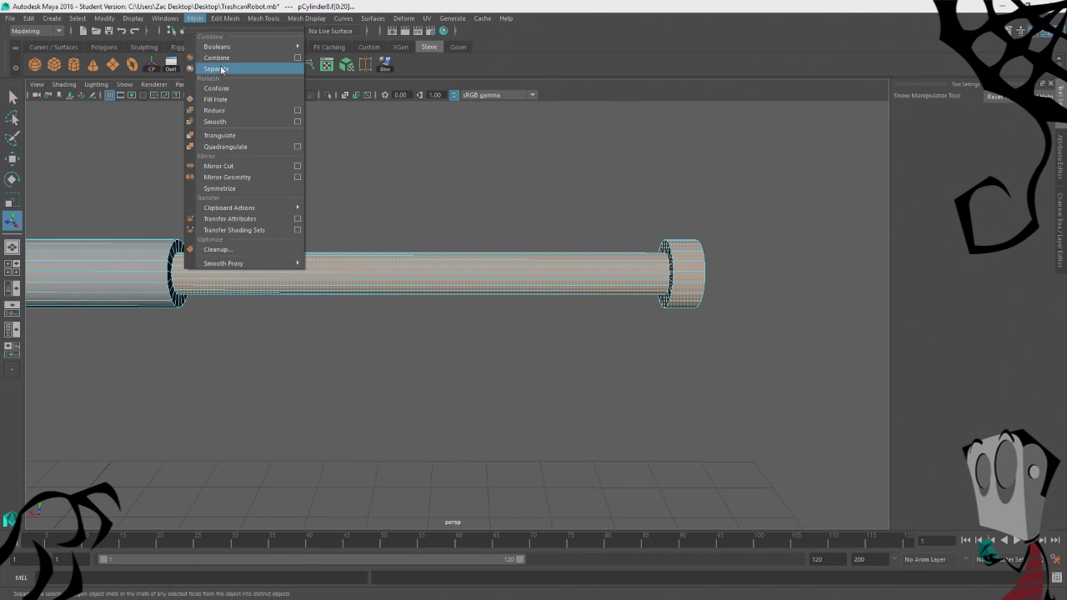
click(250, 69)
key(ctrl+z)
key(ctrl+z)
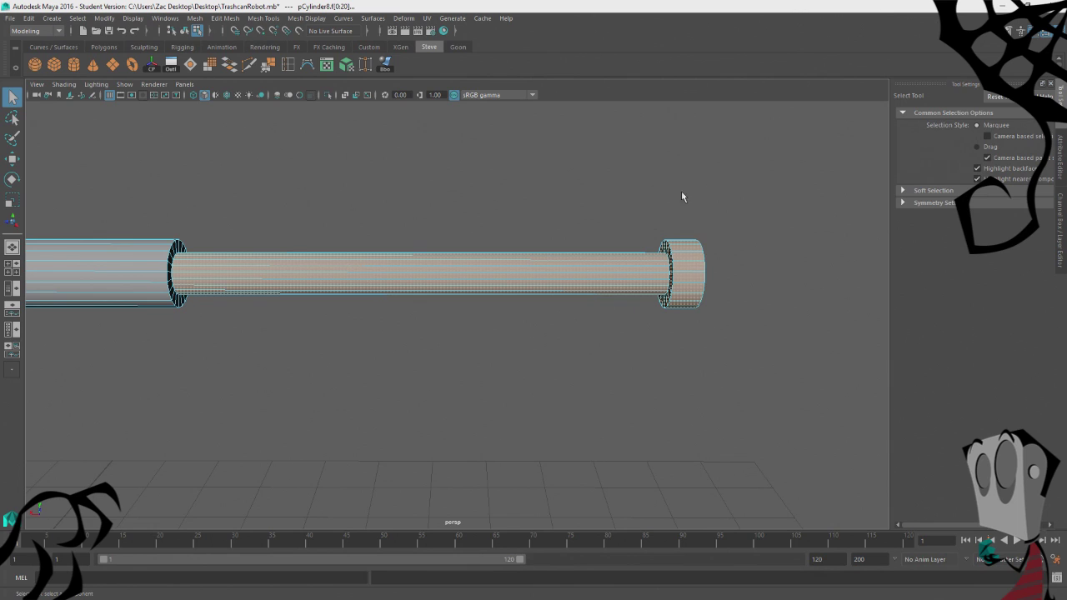
Detach the faces of the thinned rod section and end cap, and separate them from the thick rod into their own object.
key(w)
right_drag(368, 221, 424, 205)
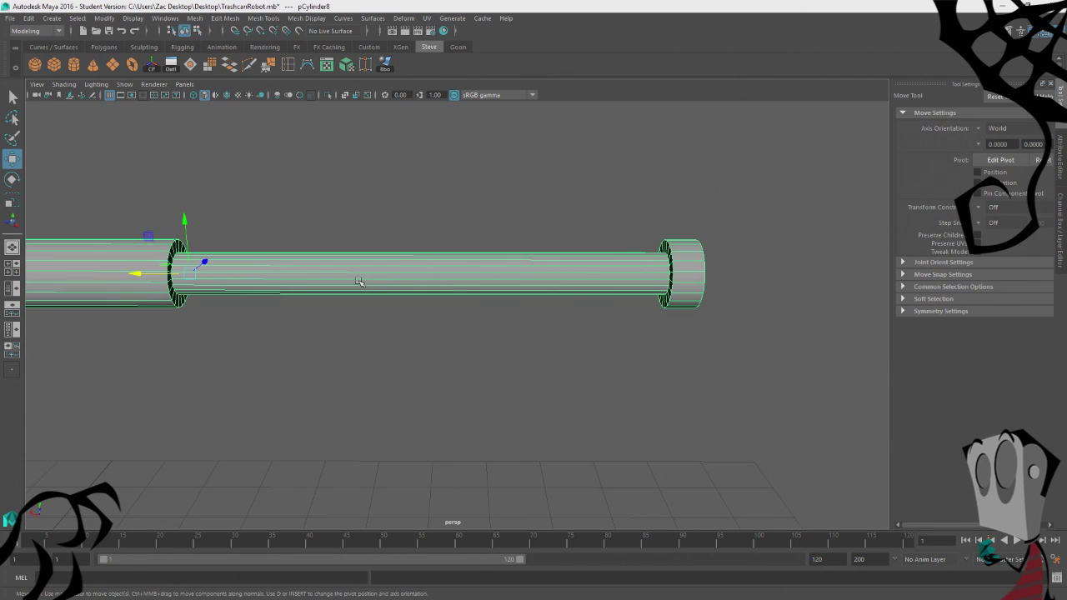
right_drag(466, 279, 464, 302)
drag(729, 208, 562, 373)
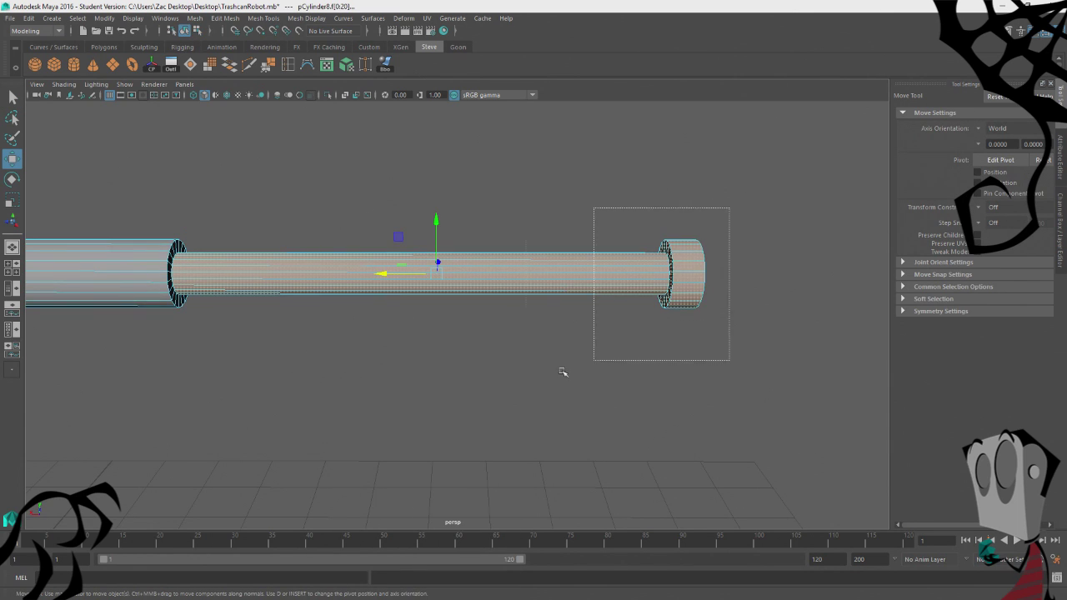
click(236, 19)
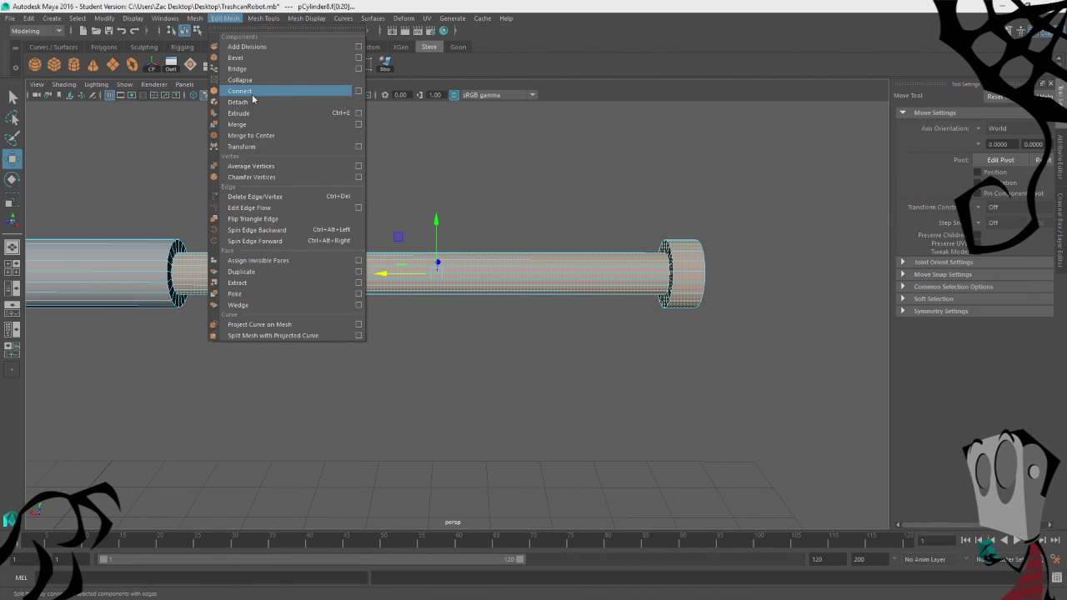
click(255, 102)
click(195, 18)
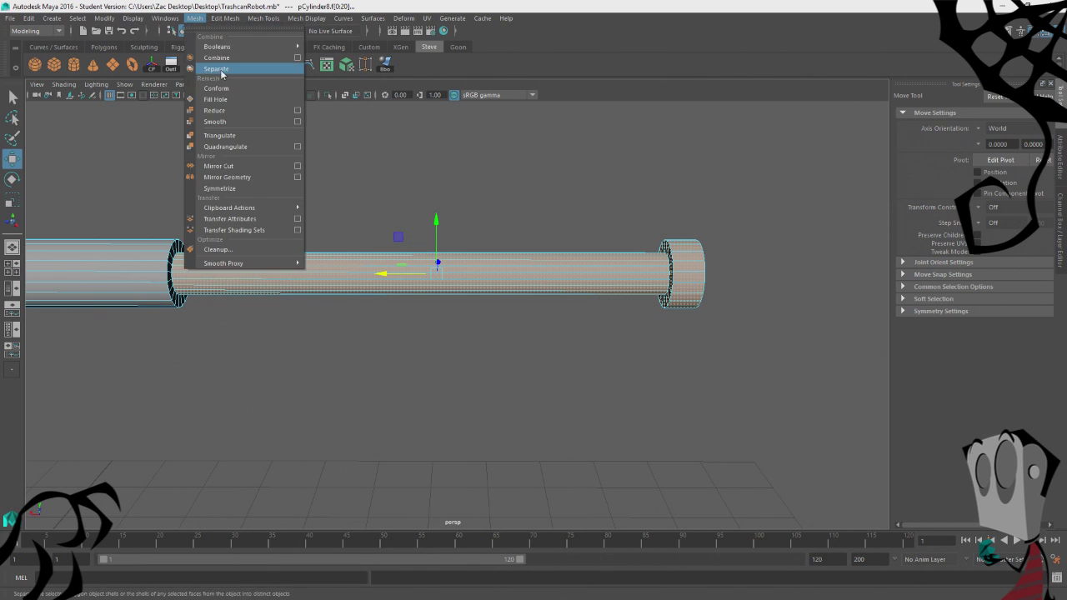
click(224, 74)
click(408, 195)
right_drag(408, 192, 451, 176)
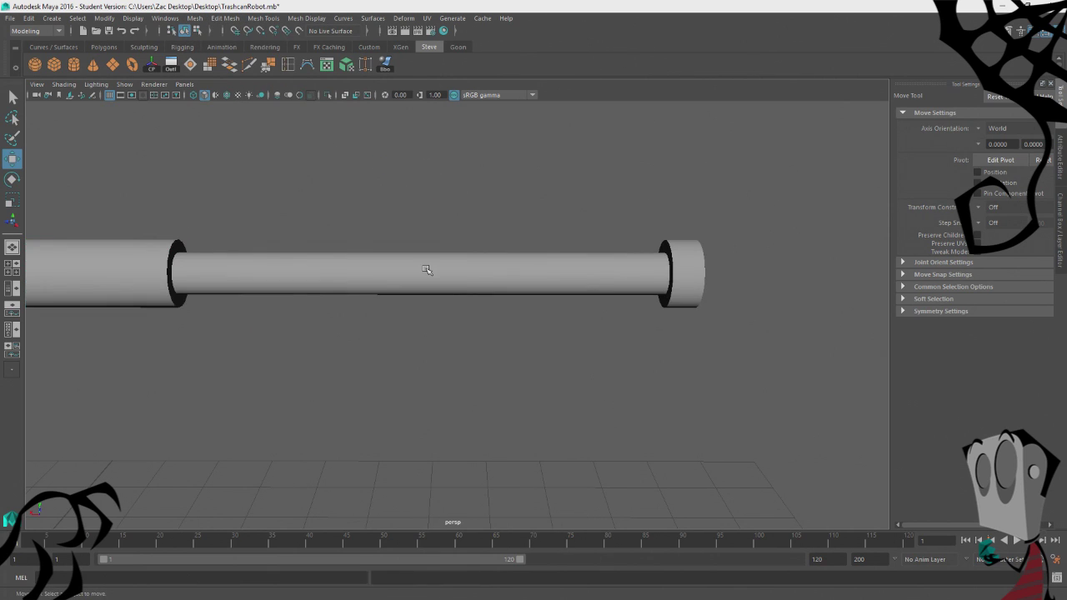
Move the separated thin section outward along the arm, away from the thick rod.
click(430, 271)
alt+drag(575, 309, 538, 339)
drag(276, 241, 375, 257)
click(280, 241)
scroll(373, 304, up, 4)
alt+middle_drag(266, 341, 512, 405)
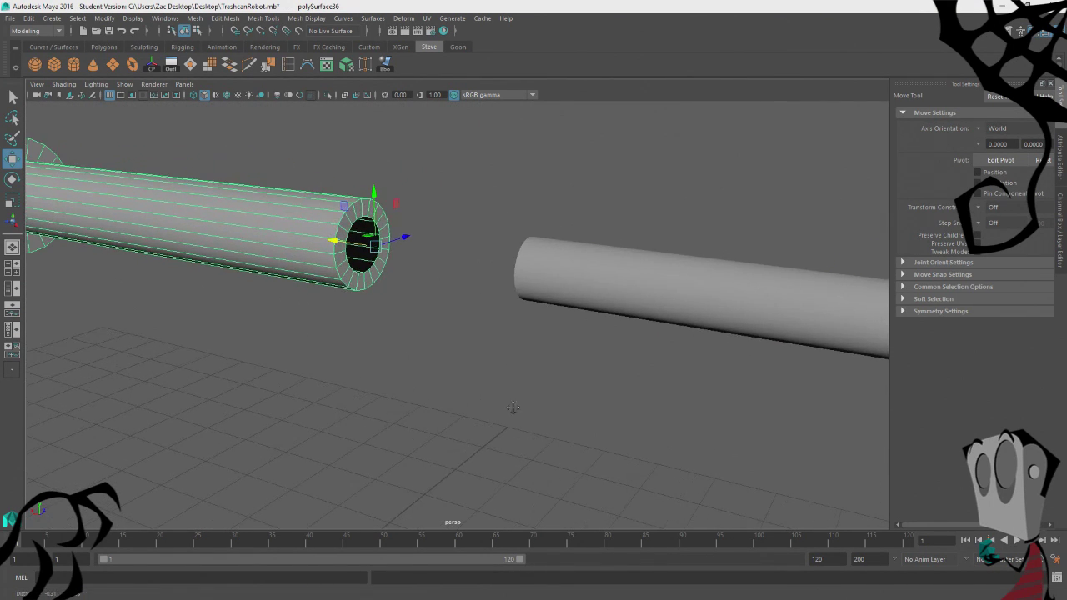
scroll(417, 362, up, 4)
alt+drag(417, 362, 560, 215)
right_click(551, 203)
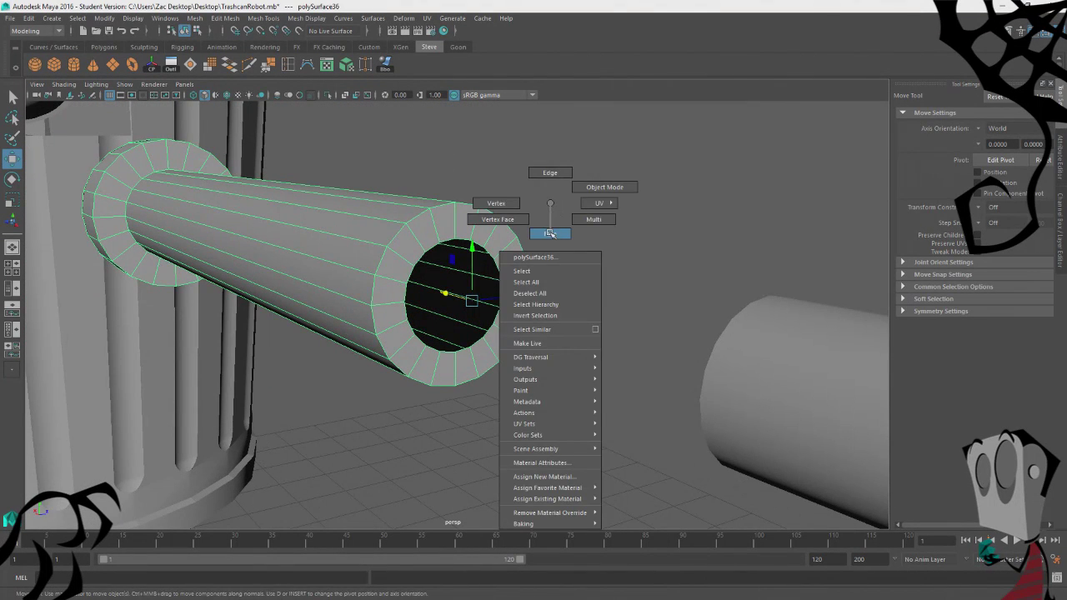
click(551, 234)
click(444, 224)
shift+click(464, 234)
shift+click(442, 230)
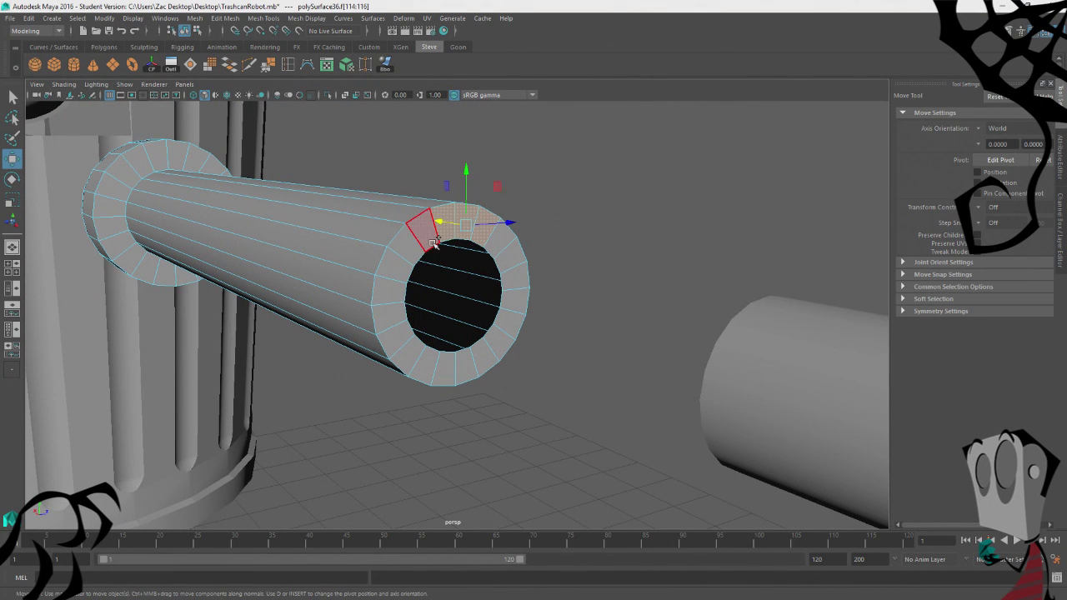
shift+click(422, 239)
click(620, 238)
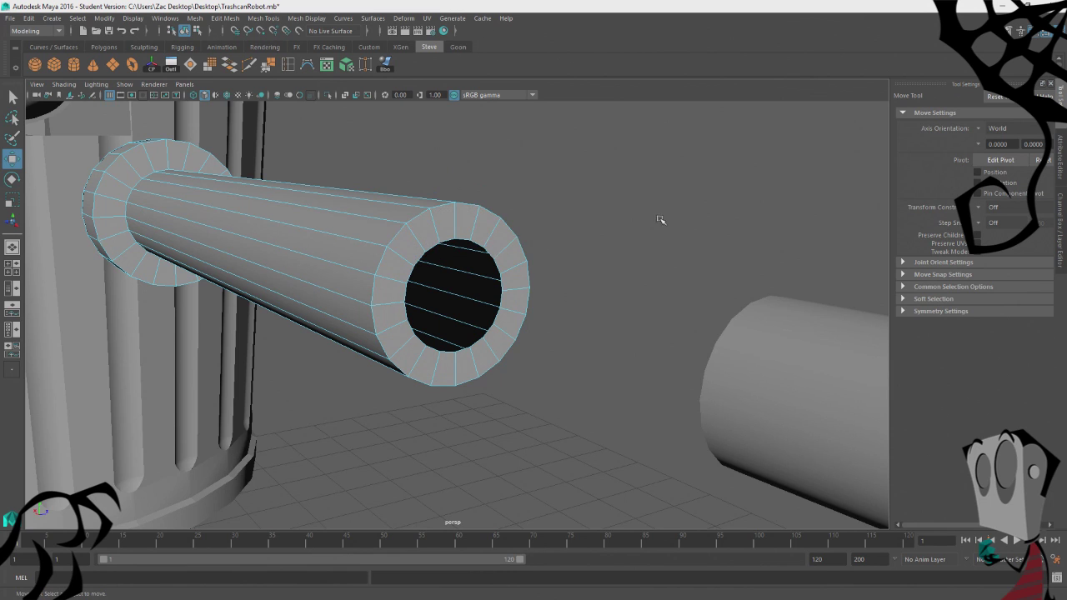
Select the border edges of the thick rod's open end and fill the hole.
alt+middle_drag(660, 220, 562, 181)
click(323, 239)
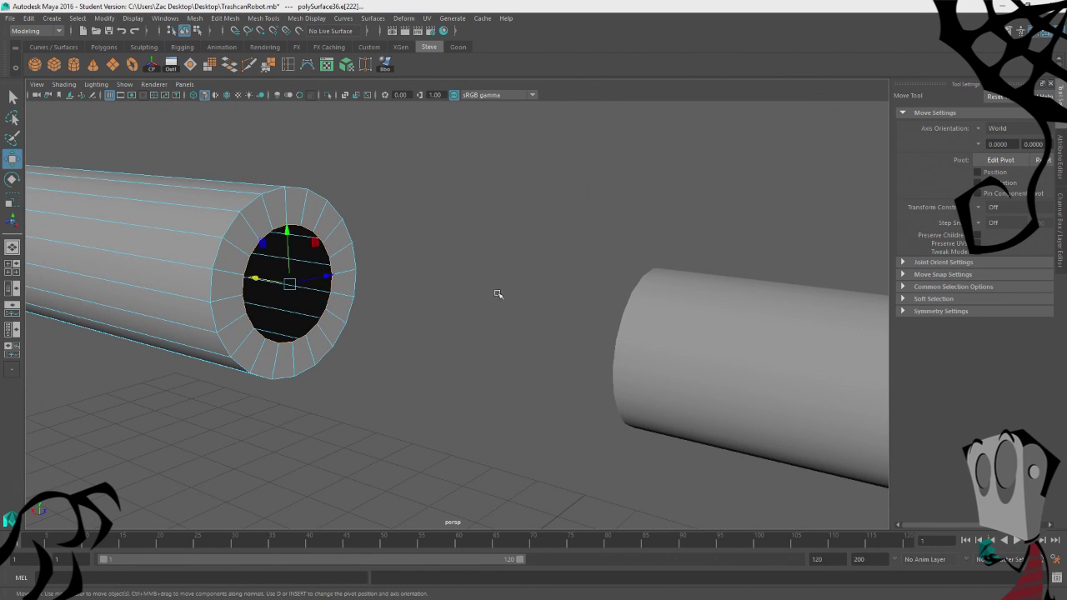
alt+drag(495, 295, 467, 295)
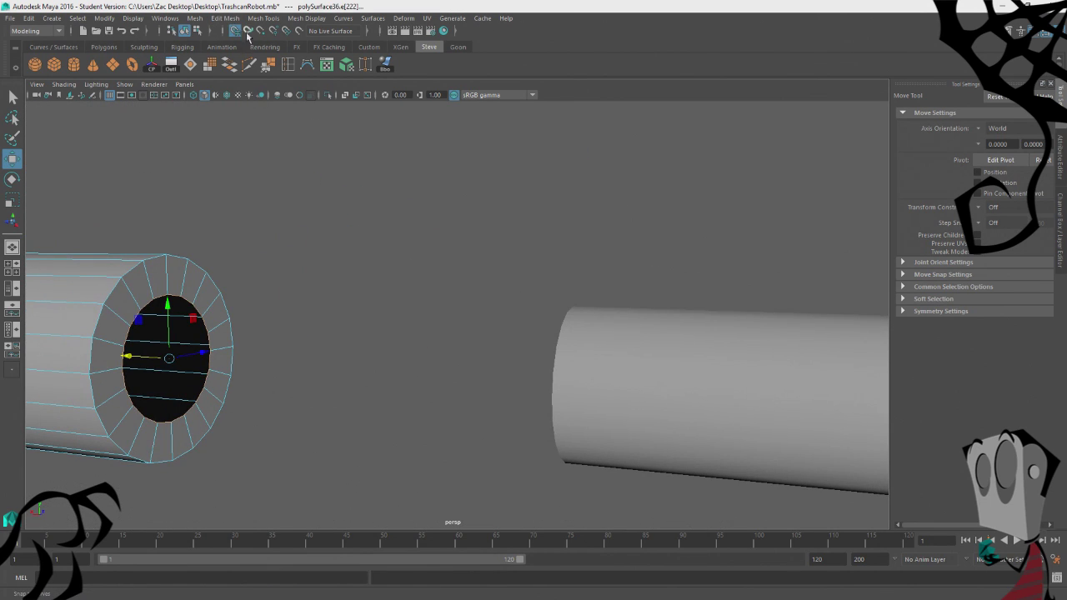
click(224, 19)
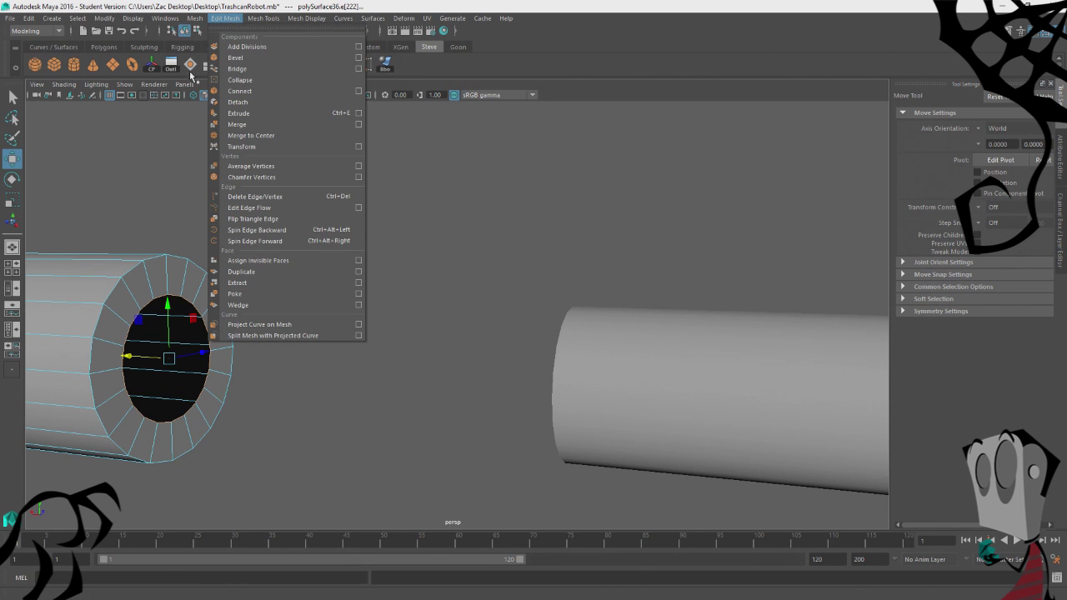
click(191, 68)
Try to extrude the border edges around the filled end, and undo back to the open hole.
alt+drag(326, 410, 415, 407)
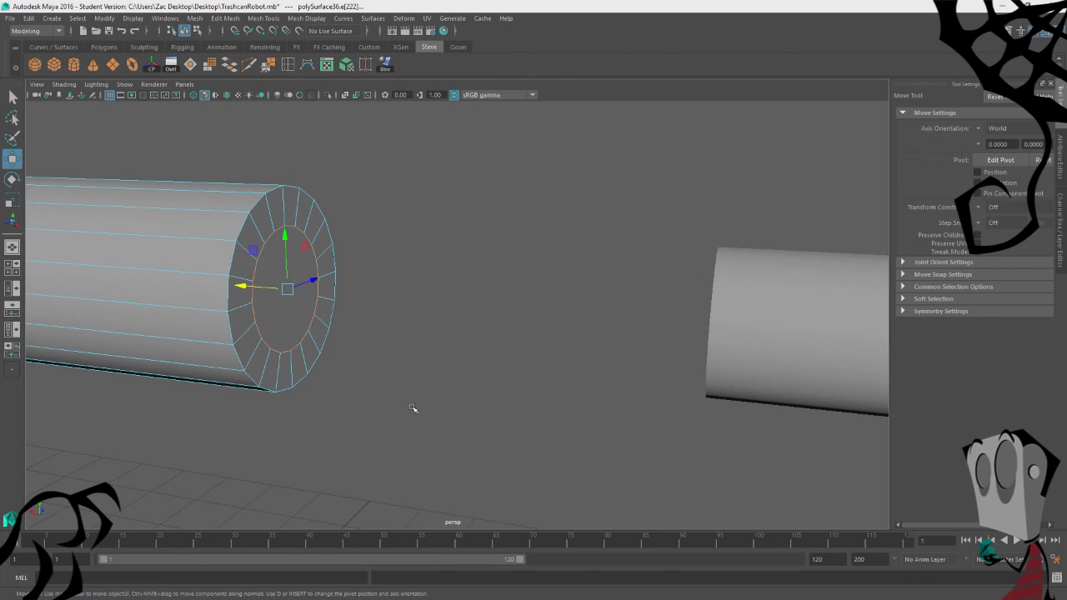
key(ctrl+e)
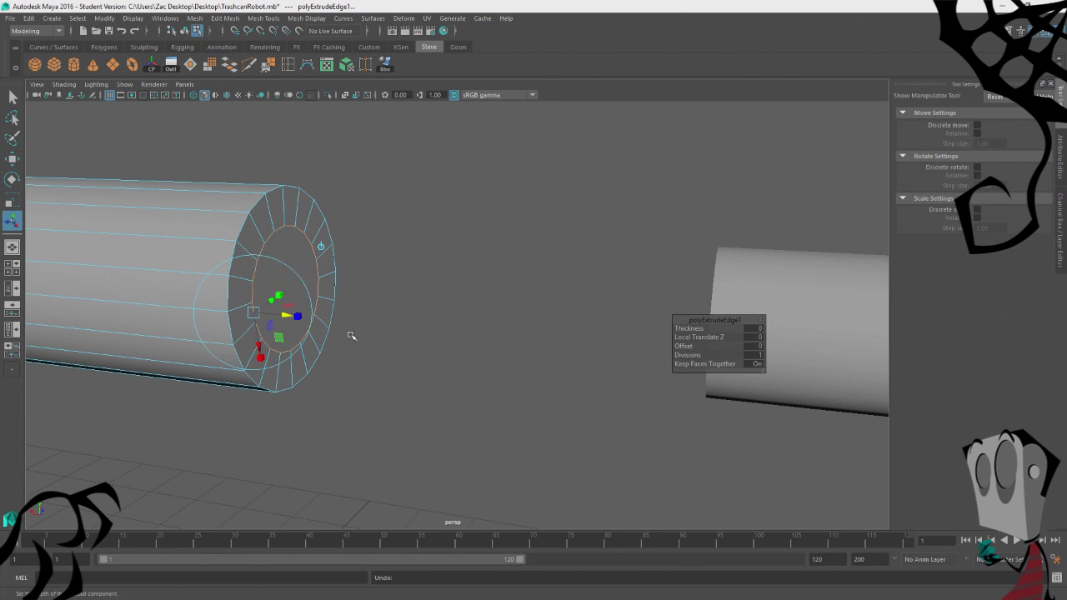
key(ctrl+z)
key(w)
shift+drag(222, 286, 280, 290)
key(ctrl+z)
key(ctrl+z)
key(ctrl+z)
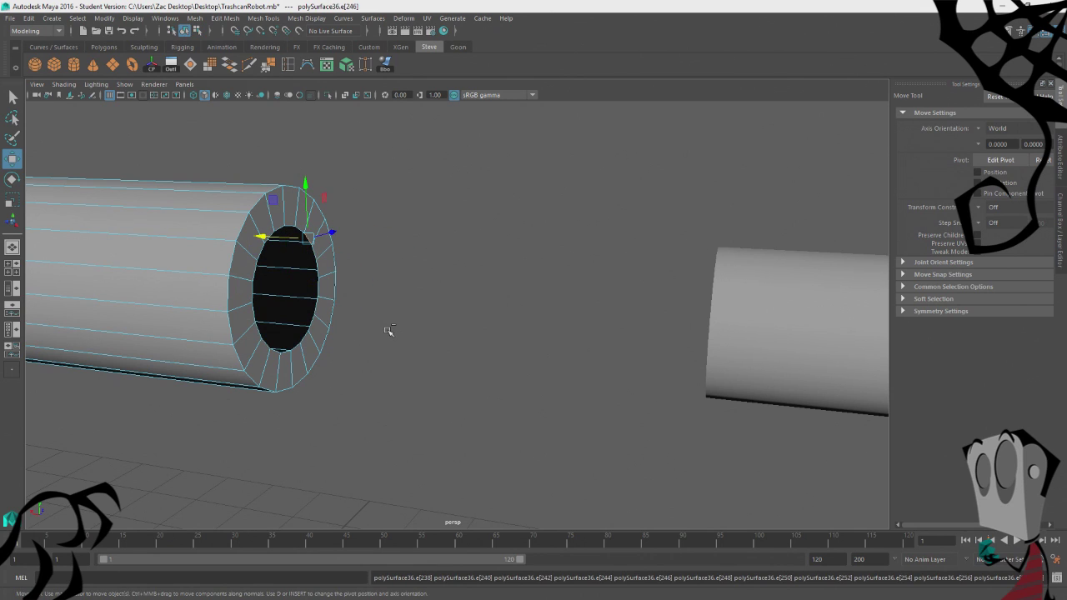
Close the thick rod's open end again by filling the hole inside its inner border edge loop.
double_click(322, 269)
click(264, 17)
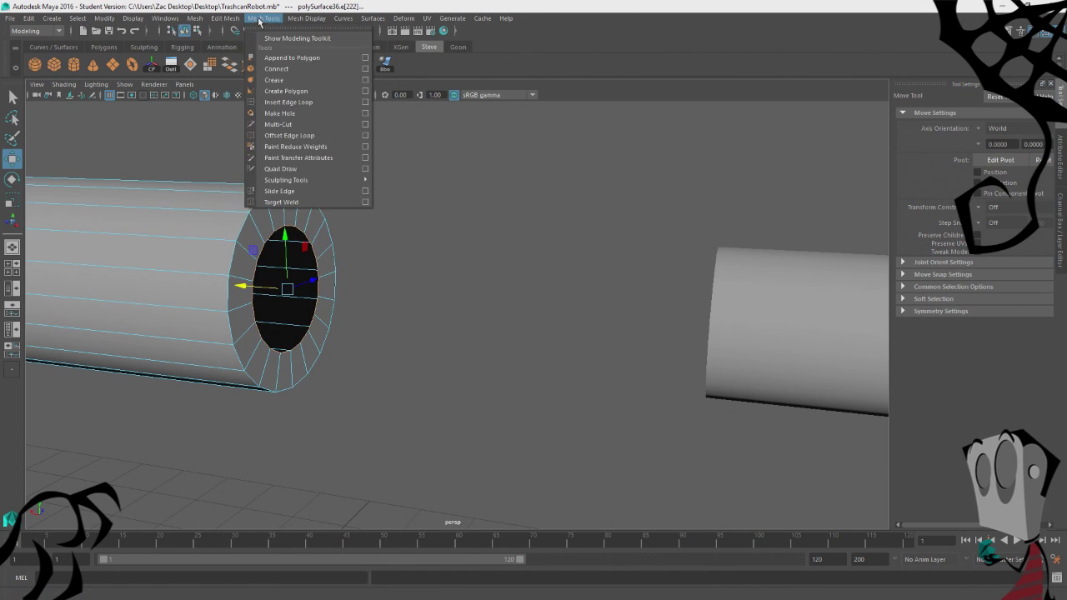
mouse_move(226, 12)
click(192, 66)
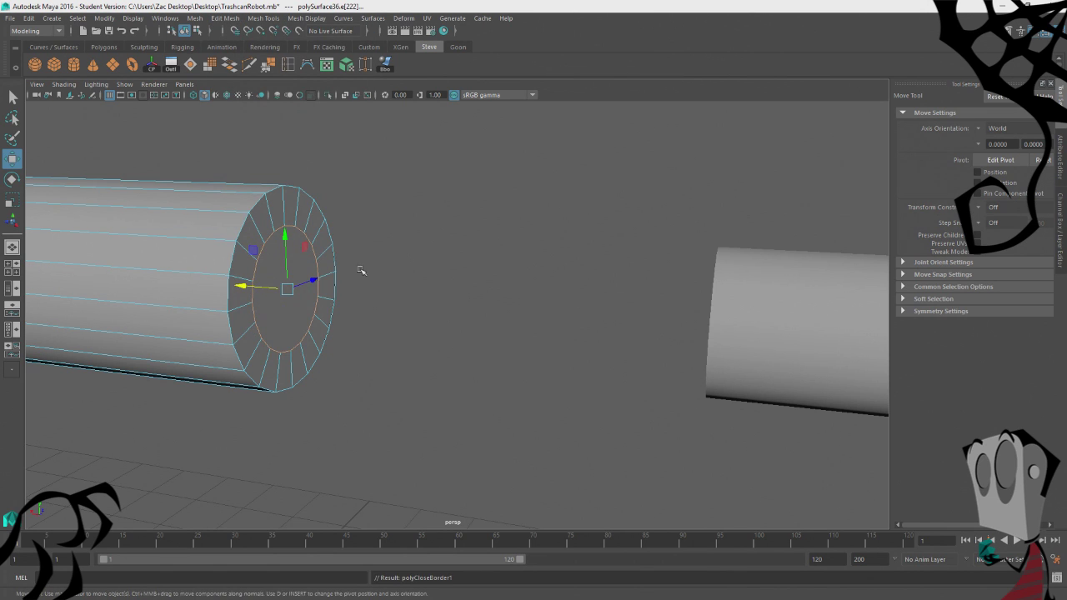
Extrude the new cap face at the end of the thick rod inward.
right_click(387, 325)
click(384, 287)
click(288, 288)
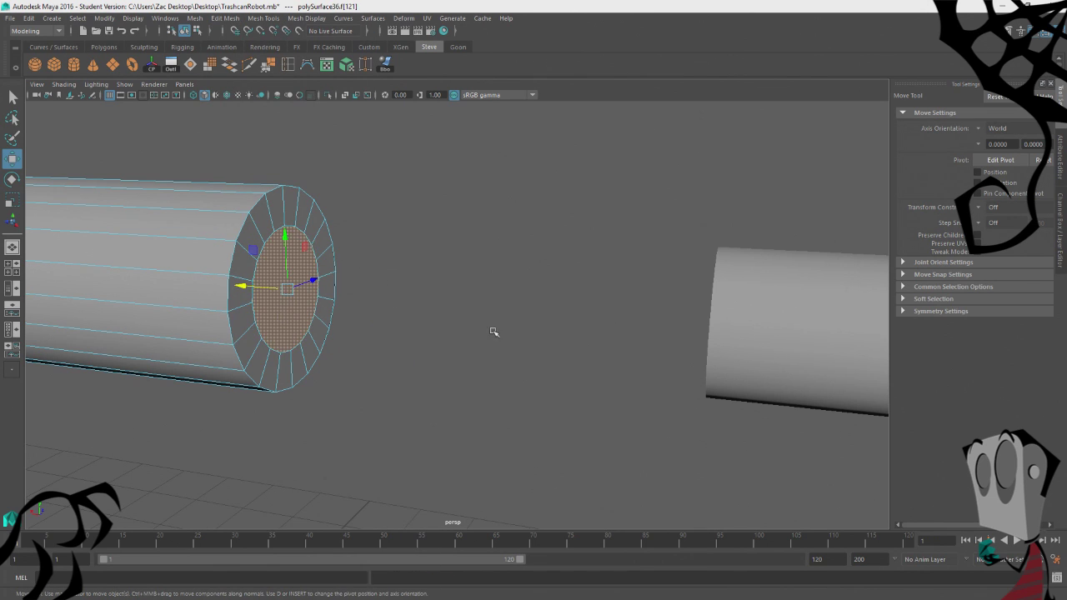
key(ctrl+e)
drag(313, 294, 469, 232)
Fill the hole at the open inner end of the separated thin rod section.
scroll(479, 405, down, 5)
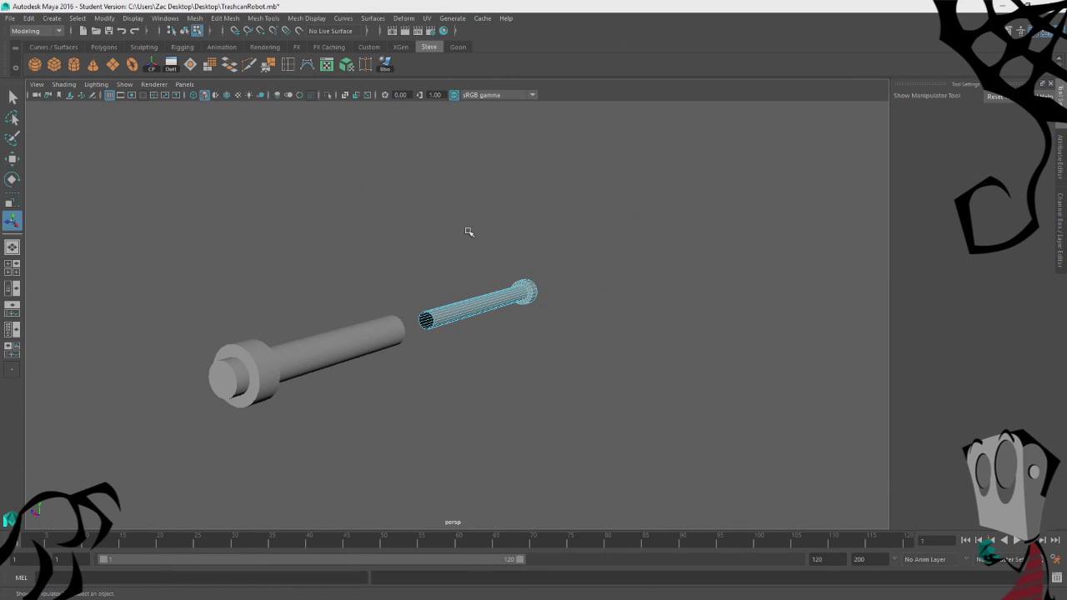
right_drag(445, 224, 417, 319)
scroll(467, 328, up, 5)
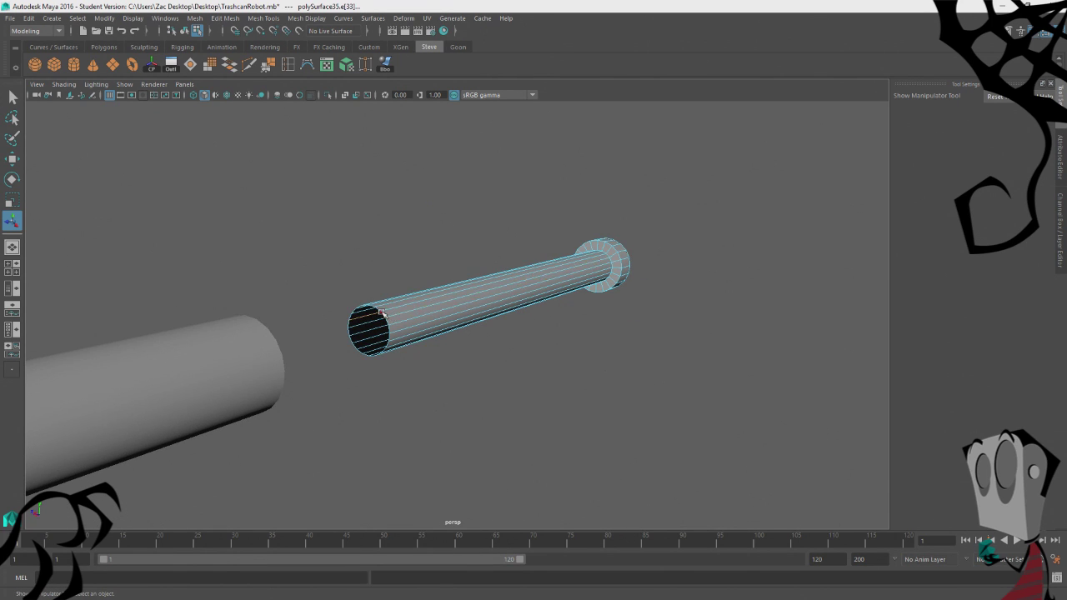
alt+drag(438, 392, 383, 364)
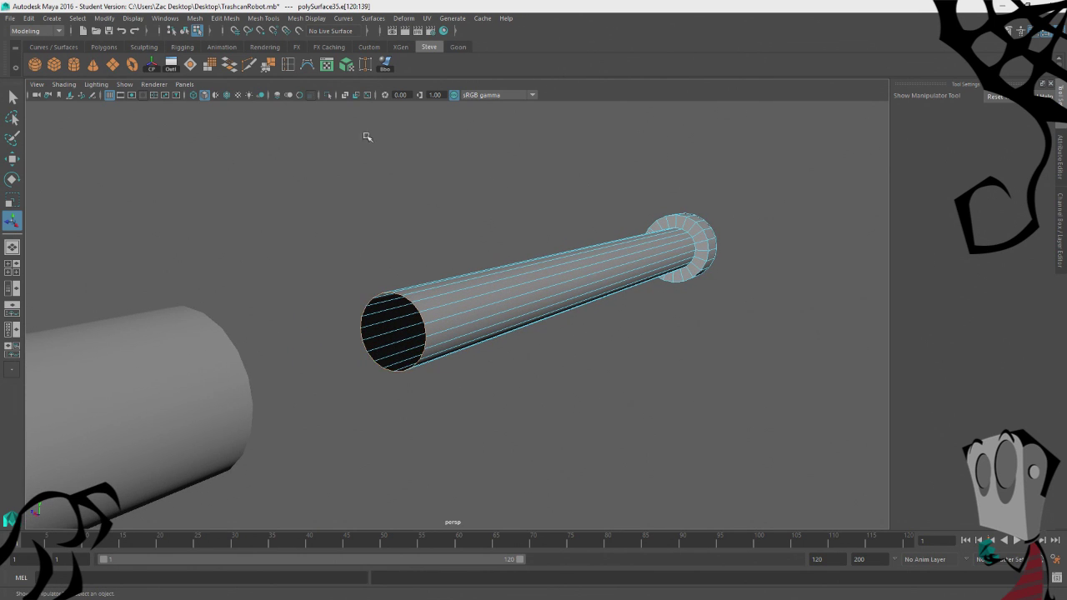
alt+drag(366, 136, 286, 103)
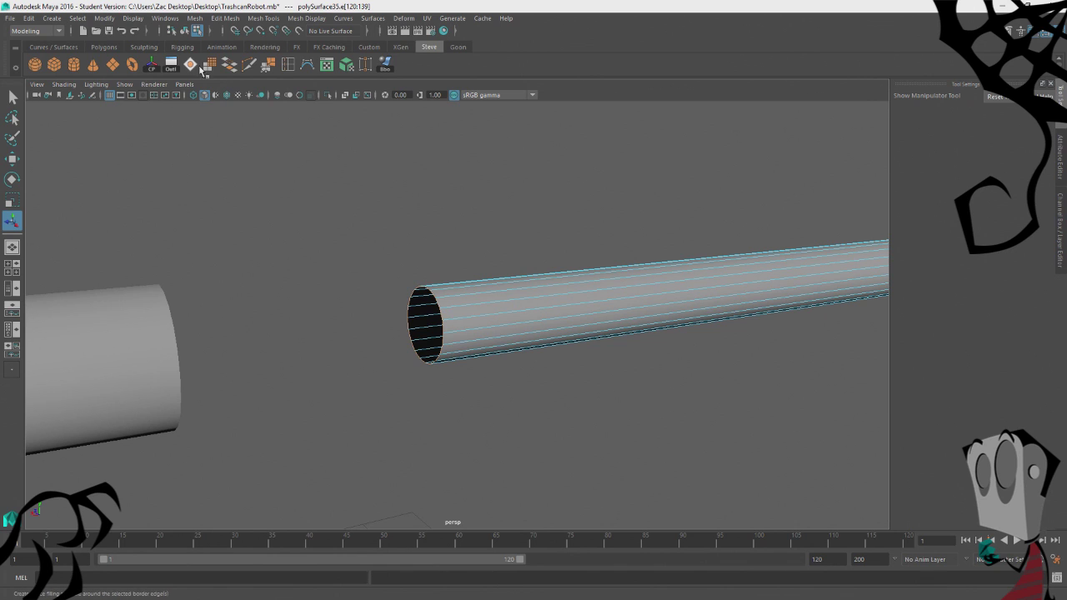
click(201, 71)
key(w)
Move the whole thin rod section back along the arm until its inner end meets the thick rod.
alt+drag(236, 255, 479, 306)
right_drag(679, 239, 681, 211)
click(619, 300)
key(r)
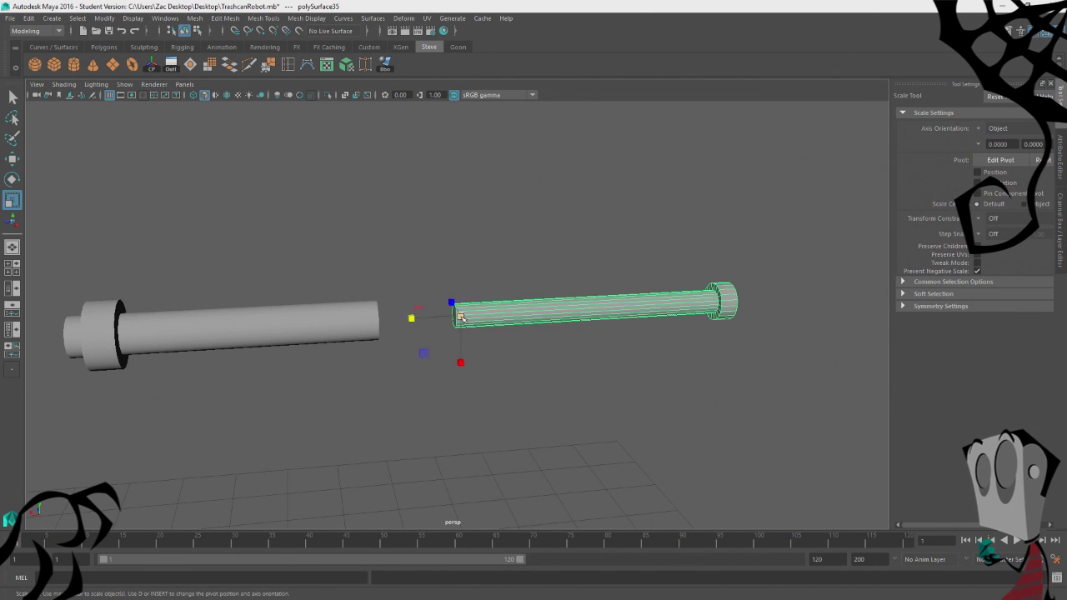
middle_drag(461, 317, 459, 319)
key(w)
drag(416, 320, 341, 317)
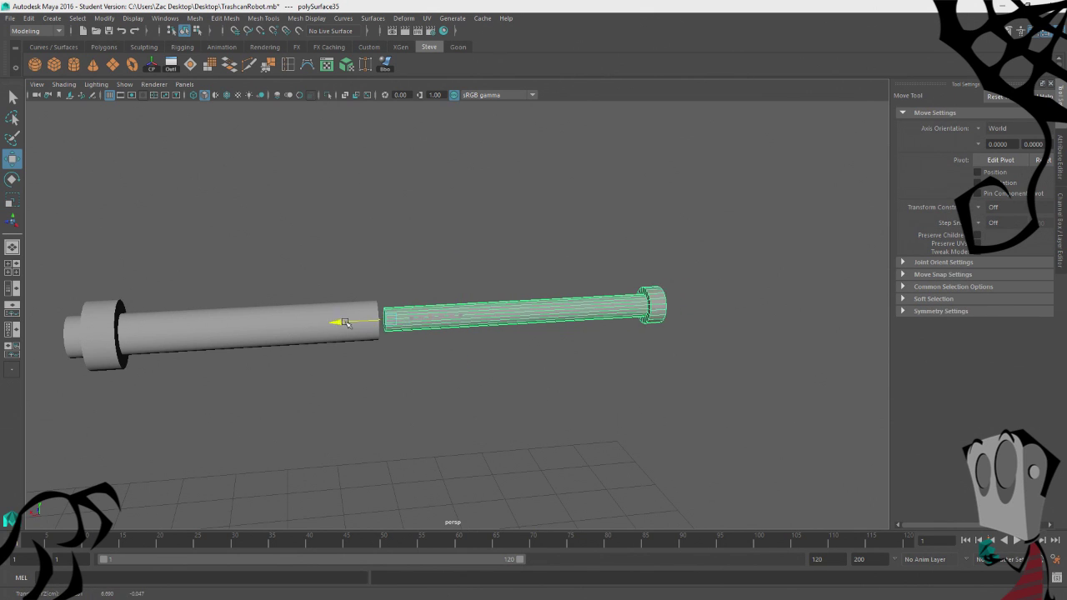
alt+drag(469, 386, 433, 359)
click(375, 350)
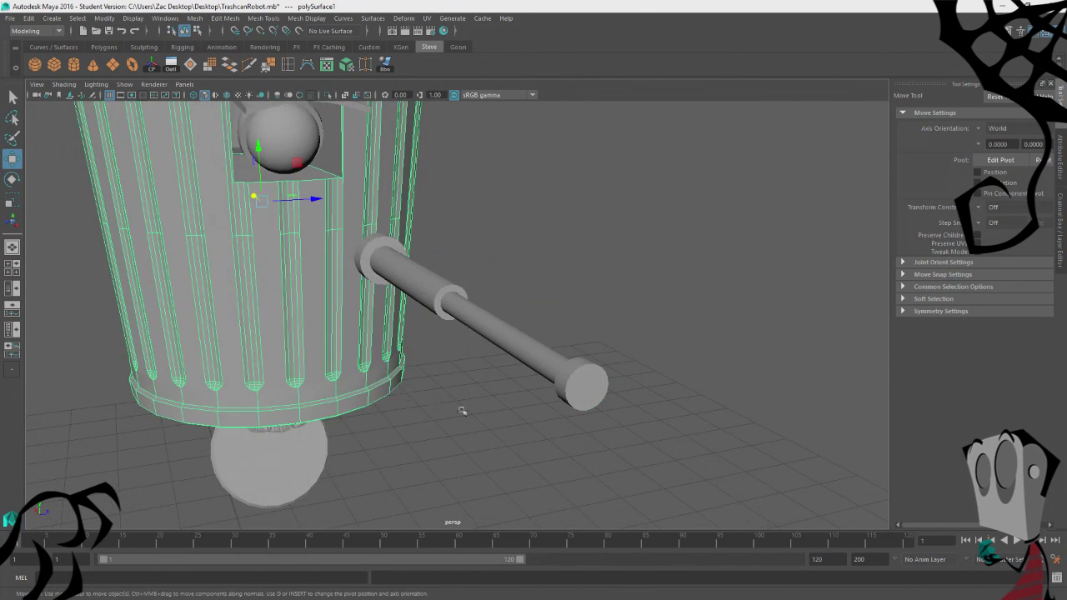
click(497, 327)
Extrude the flat outer face of the thin rod's end cap and scale it down slightly to leave a narrow rim.
alt+drag(469, 389, 433, 389)
alt+right_drag(433, 388, 353, 333)
drag(348, 328, 295, 405)
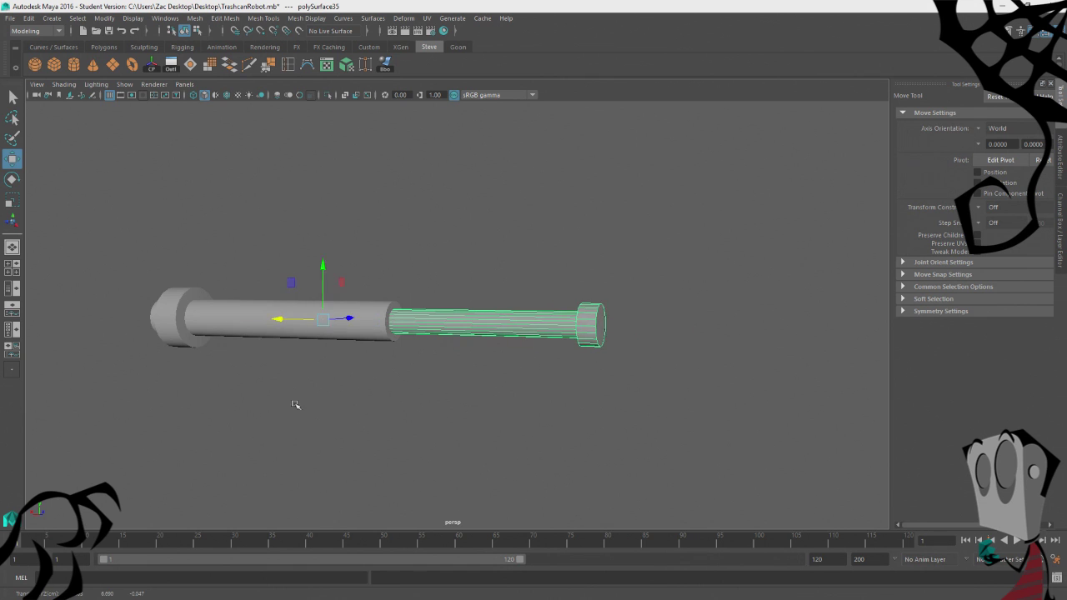
alt+right_drag(295, 406, 322, 392)
alt+middle_drag(322, 393, 569, 350)
alt+drag(569, 350, 584, 315)
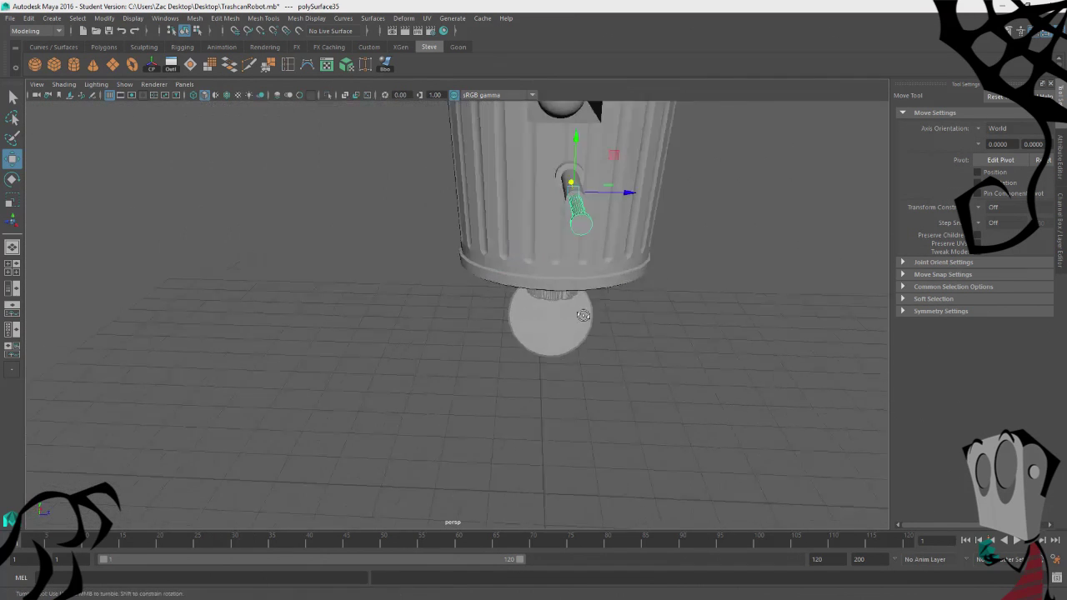
key(f)
right_drag(595, 288, 601, 312)
click(590, 456)
key(ctrl+e)
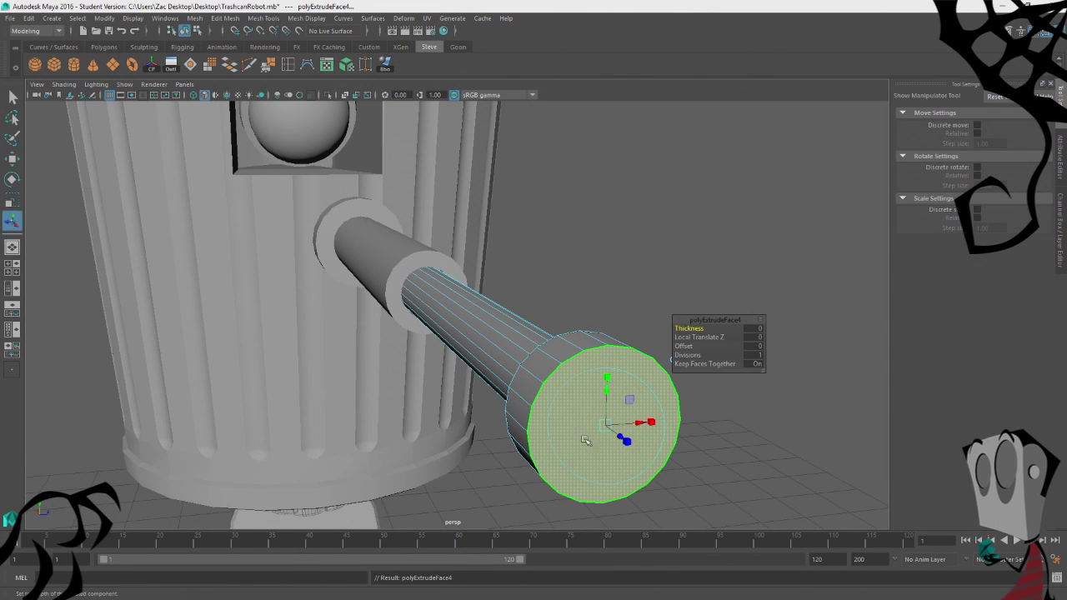
key(r)
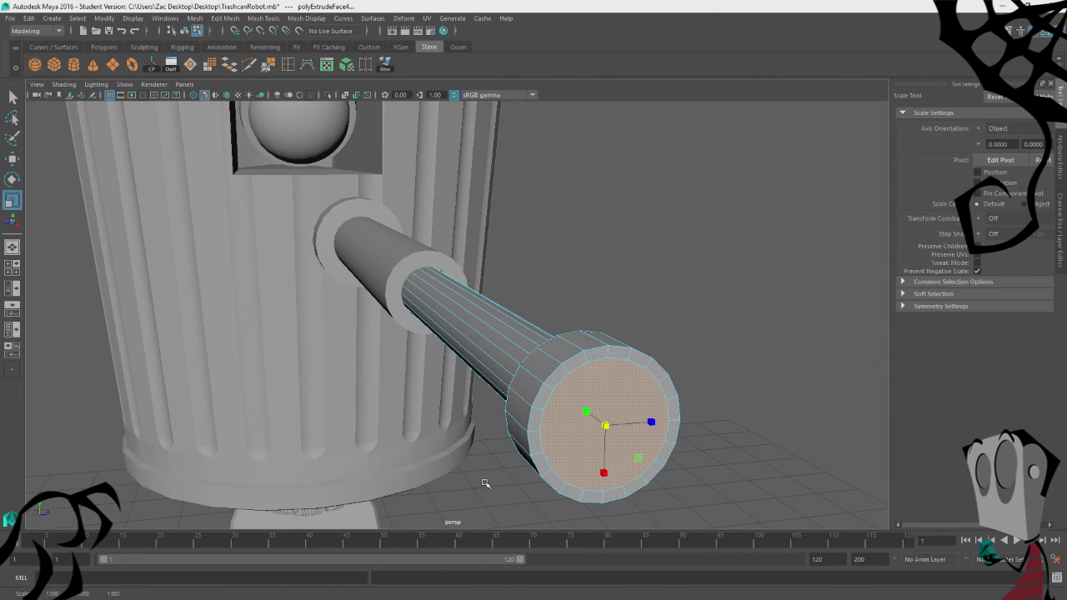
Extrude the inset end face again and move it into the end cap to form a recess.
alt+drag(475, 485, 717, 489)
alt+middle_drag(717, 488, 445, 443)
alt+drag(409, 442, 448, 442)
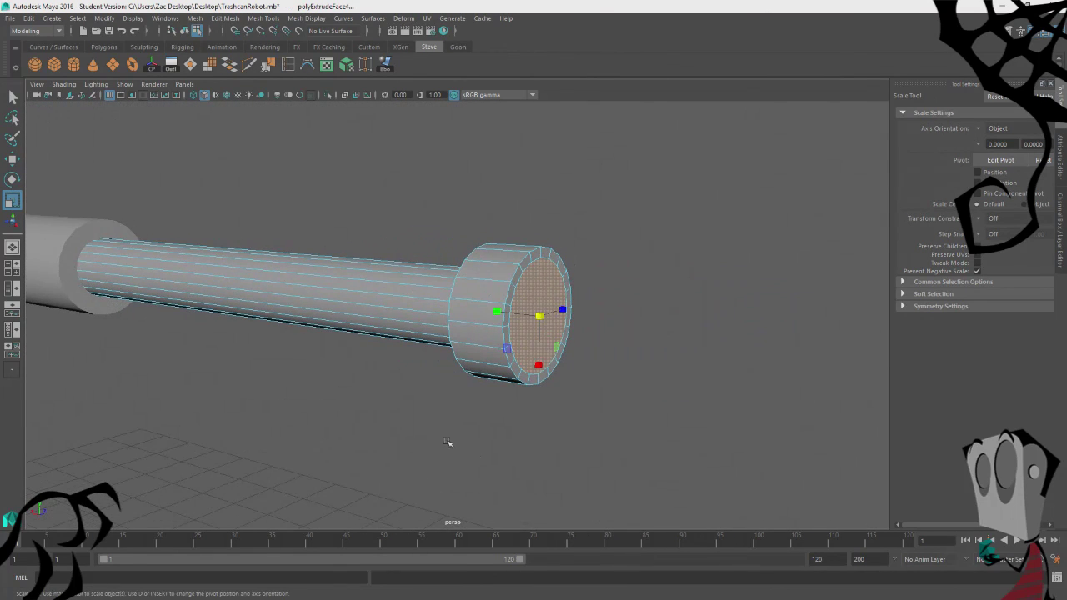
key(ctrl+e)
key(w)
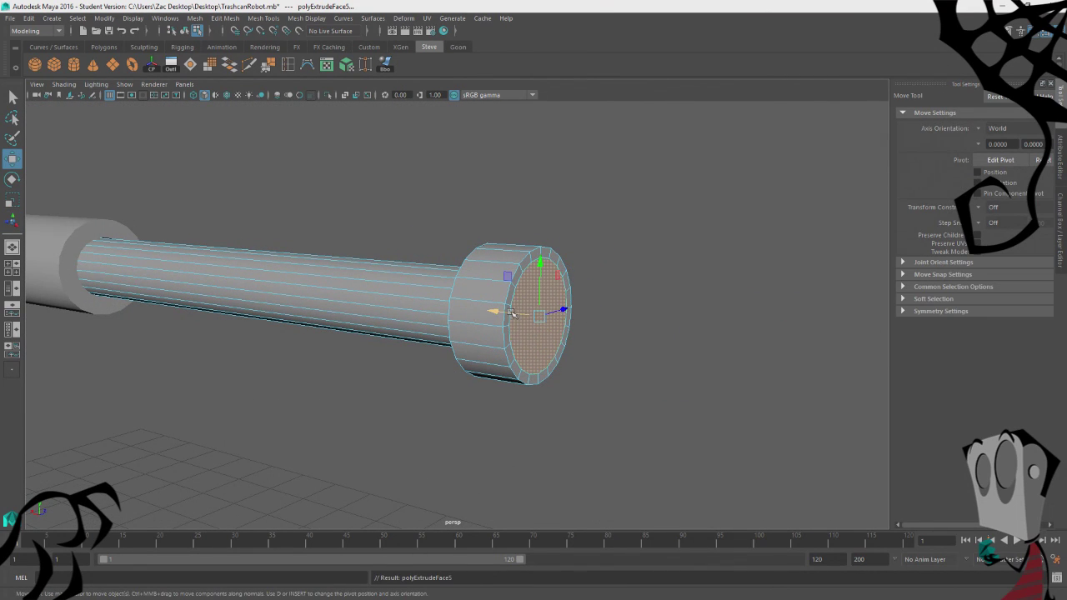
drag(512, 313, 546, 312)
click(512, 458)
Return to object mode and examine the whole arm beside the trashcan.
alt+drag(512, 458, 280, 339)
right_drag(310, 176, 362, 160)
click(342, 282)
click(132, 290)
alt+drag(132, 290, 493, 409)
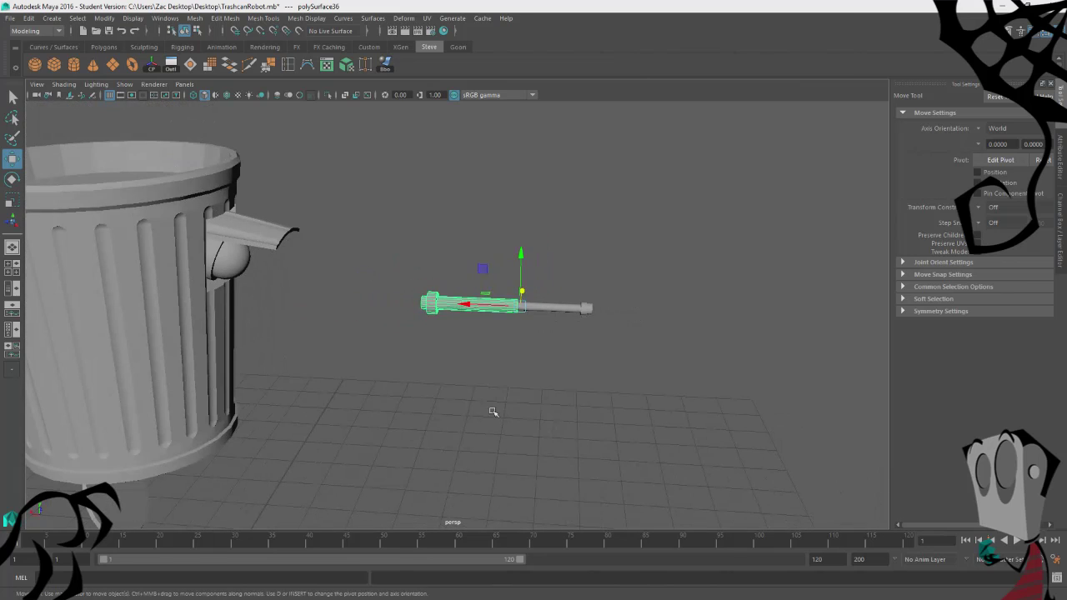
click(577, 343)
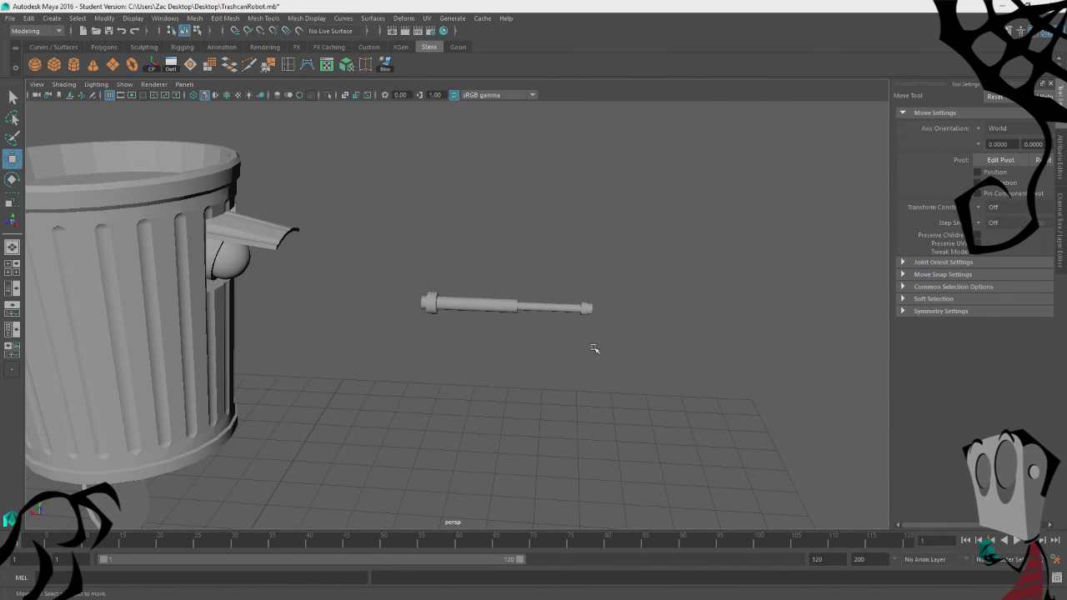
alt+drag(594, 349, 585, 286)
Insert two edge loops a short distance apart around the thick rod near its outer end.
click(463, 295)
alt+drag(144, 257, 302, 259)
scroll(518, 229, up, 8)
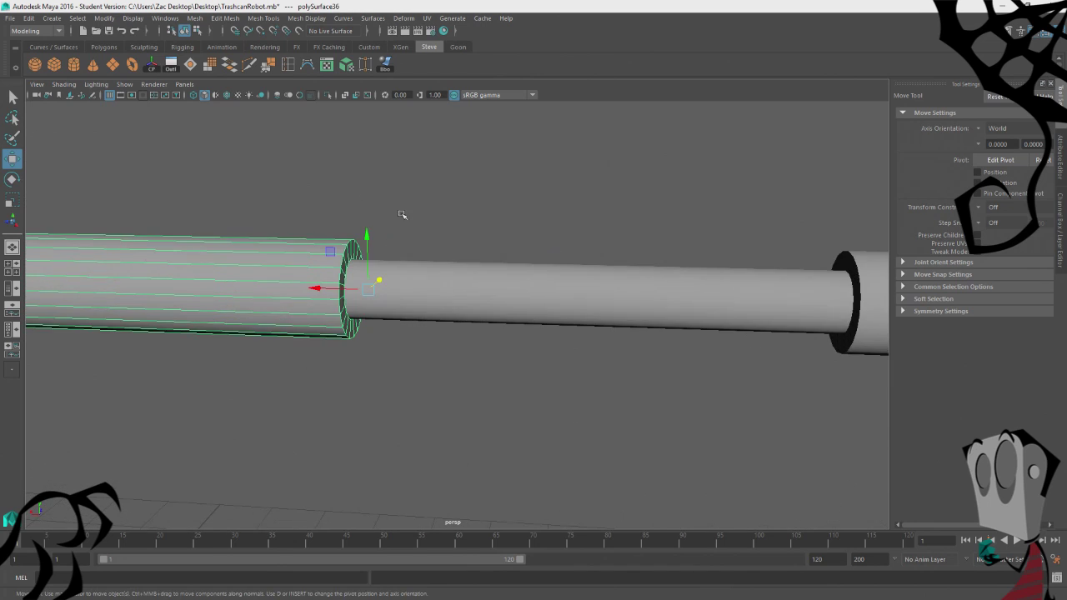
alt+drag(426, 182, 262, 79)
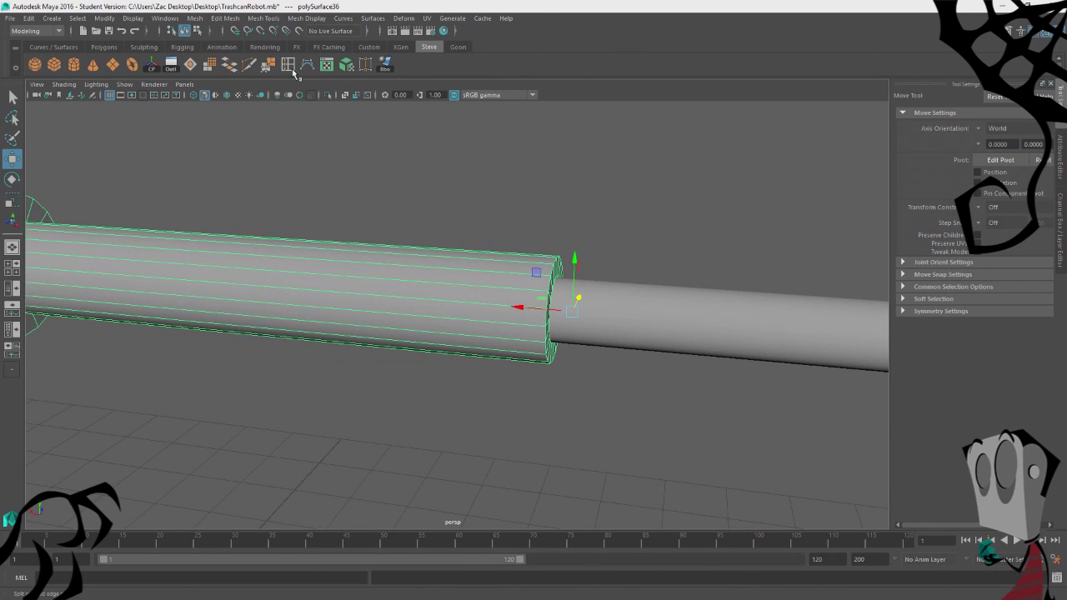
click(288, 66)
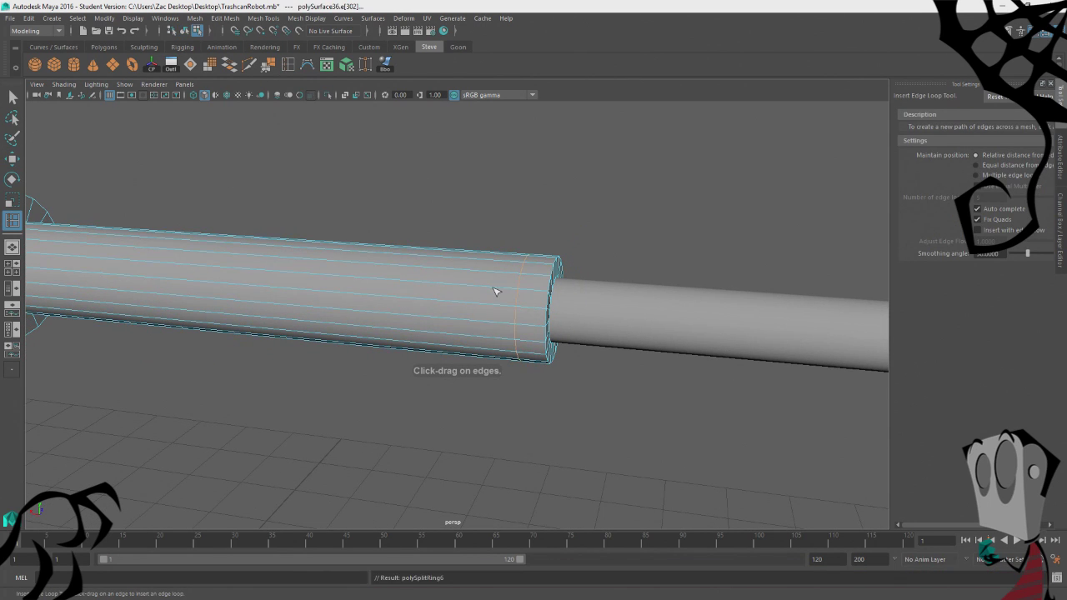
right_drag(519, 160, 522, 206)
key(q)
double_click(482, 277)
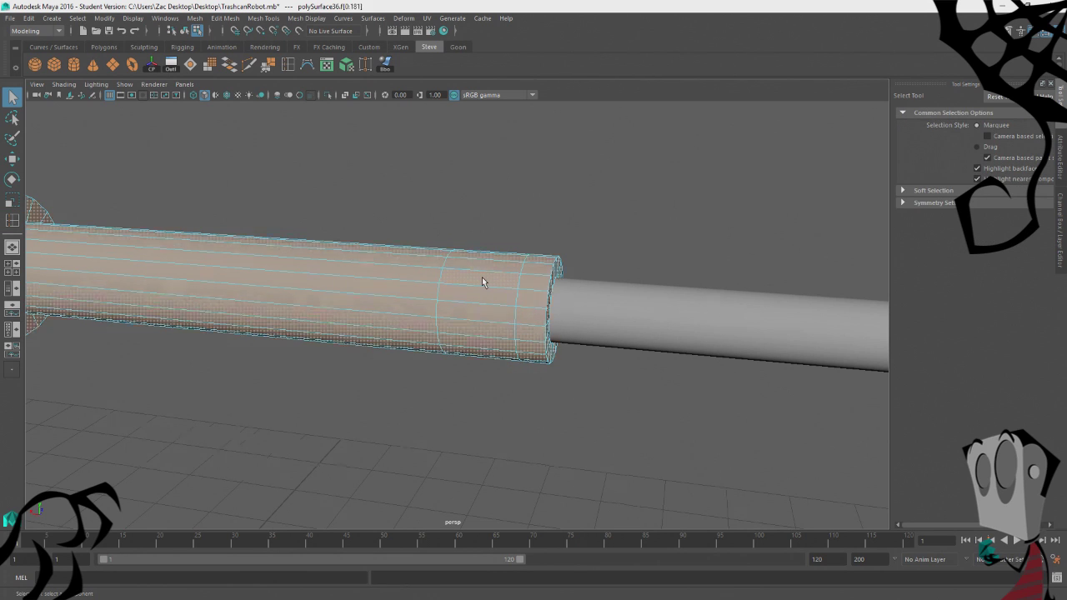
Insert a single centred edge loop between the two new loops, using the multiple edge loops option set to 1.
click(286, 67)
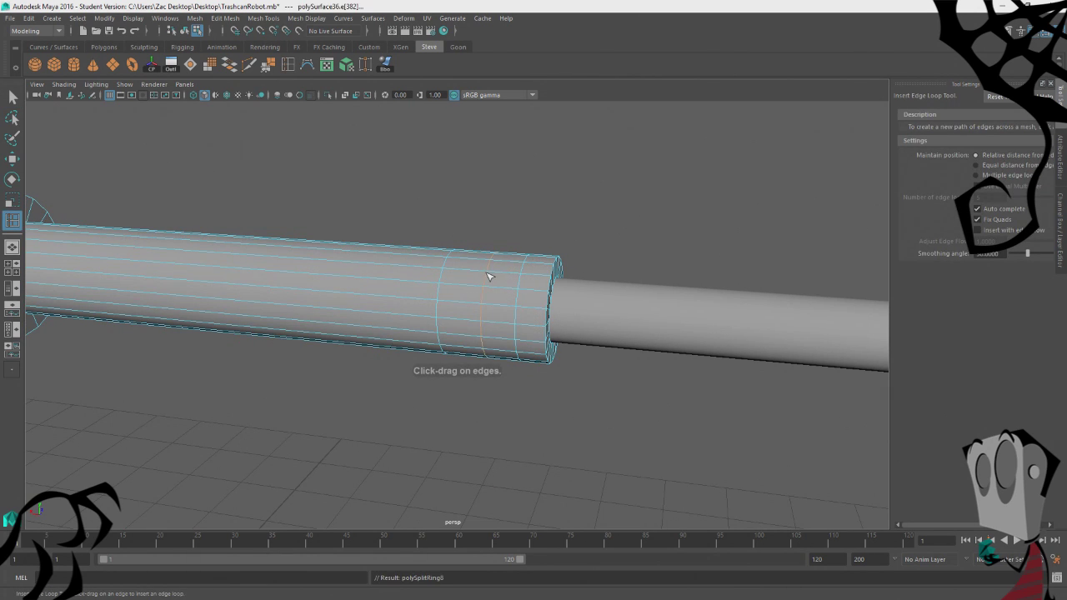
alt+drag(490, 276, 438, 236)
click(508, 291)
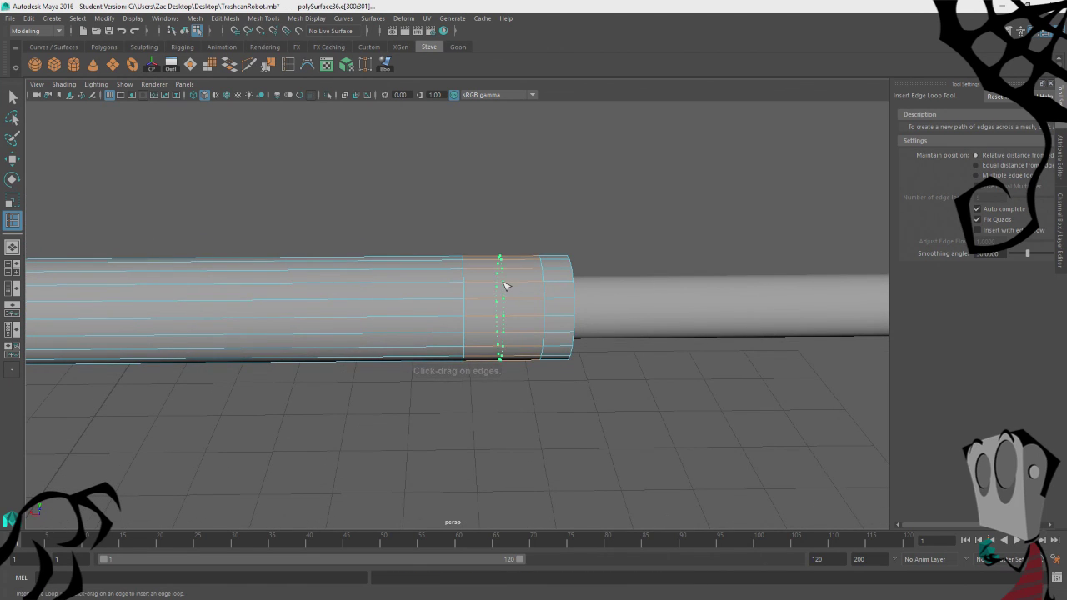
key(ctrl+z)
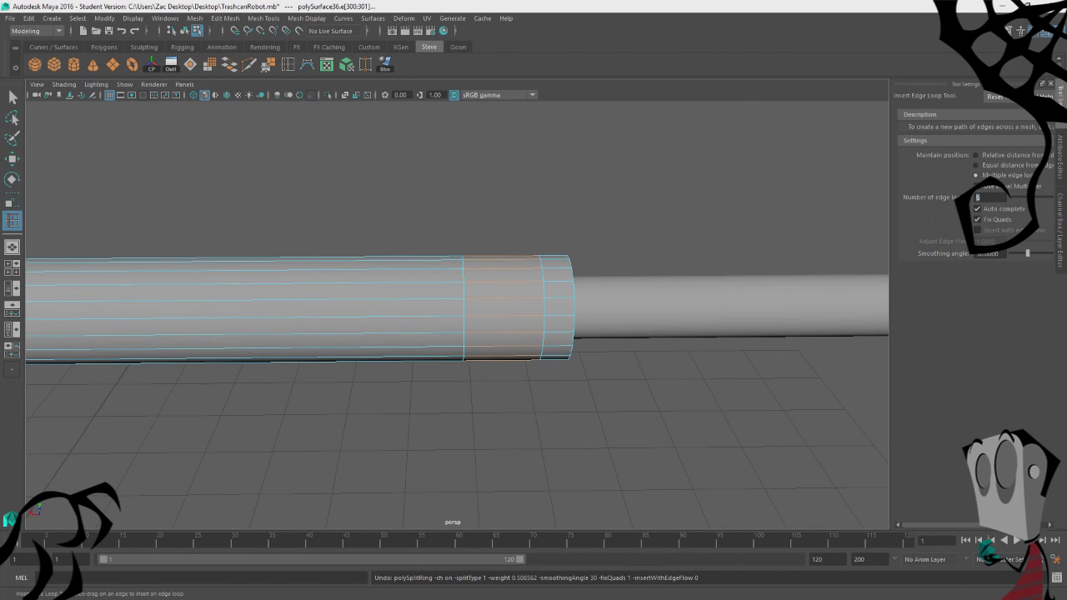
key(Return)
click(510, 303)
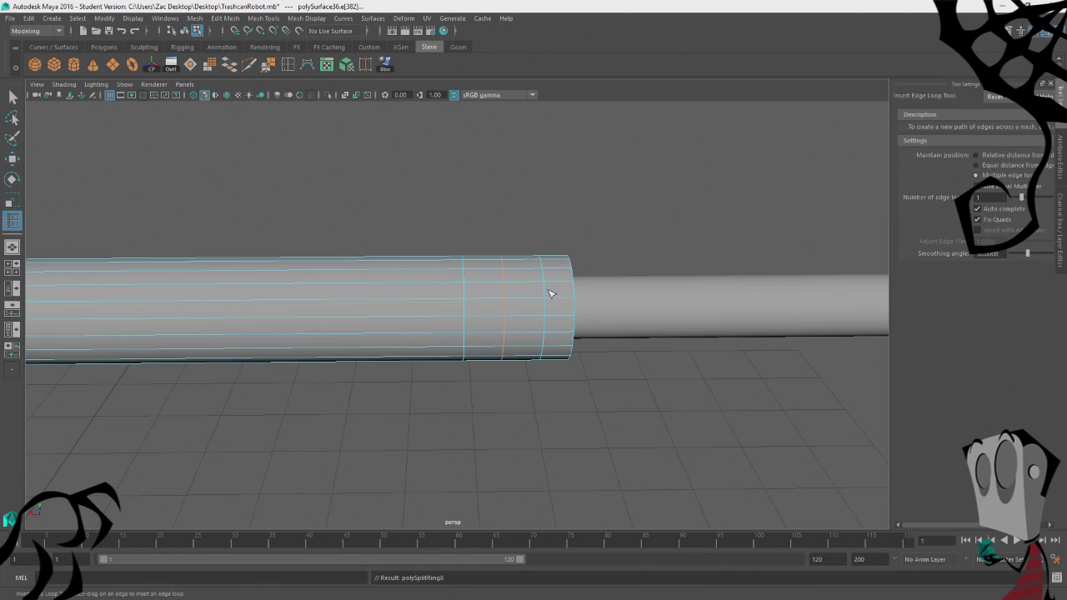
Scale the middle edge loop outward to form a pointed ridge around the thick rod.
key(w)
key(r)
drag(500, 310, 540, 318)
Bevel the ridge's peak edge loop with multiple segments to round it into a bulge, and return to object mode.
click(225, 18)
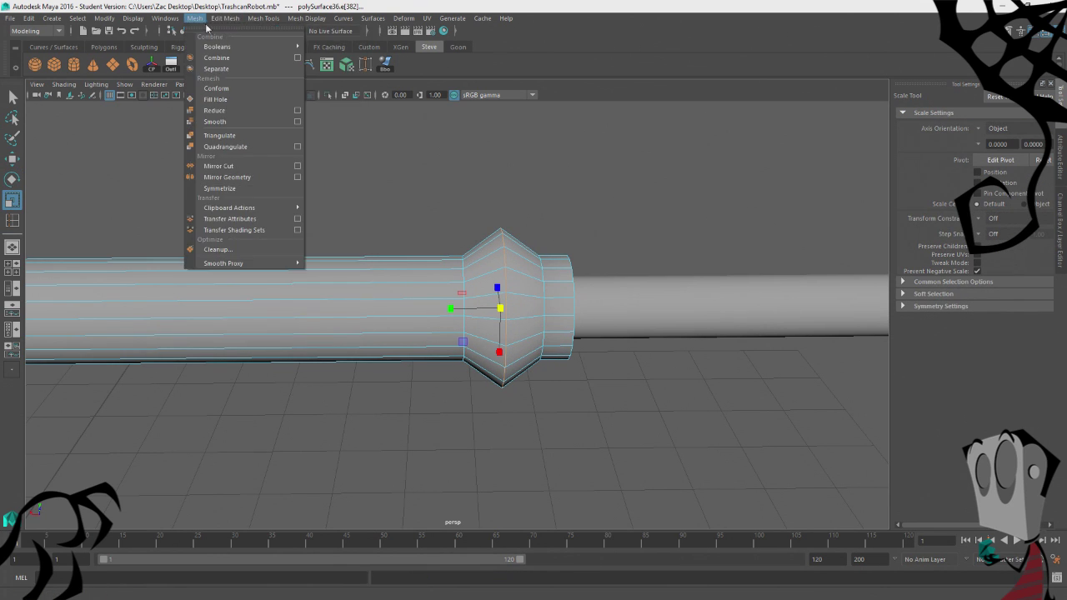
click(248, 54)
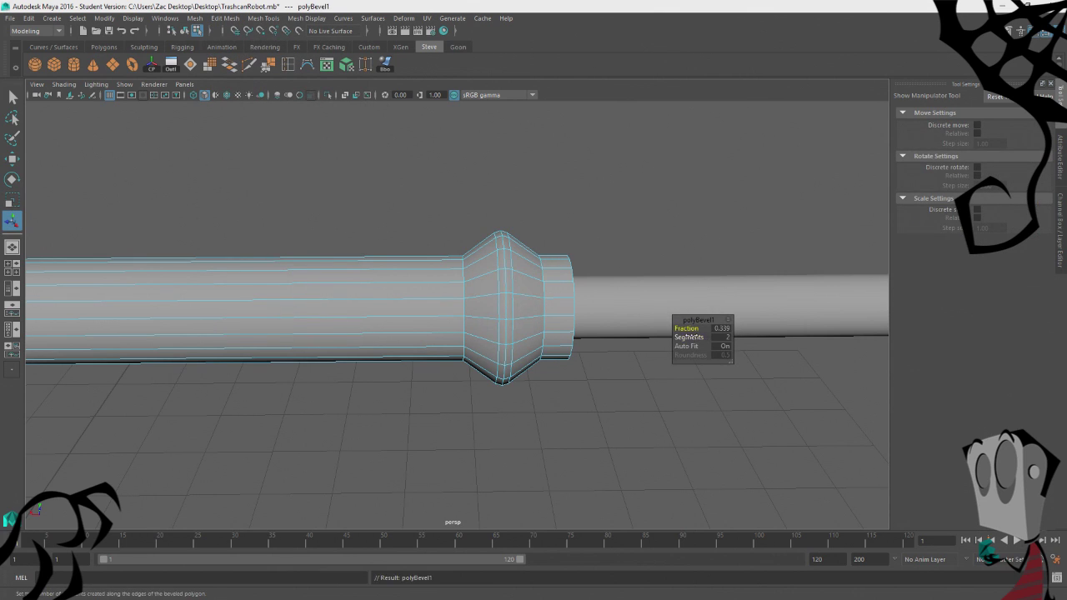
drag(688, 337, 703, 338)
right_drag(594, 169, 621, 160)
click(636, 198)
Examine the reshaped arm from several sides, comparing the rounded bulge with the collar and the thin rod.
scroll(636, 197, down, 5)
scroll(636, 197, down, 3)
alt+drag(606, 258, 587, 283)
click(589, 286)
alt+drag(406, 307, 478, 317)
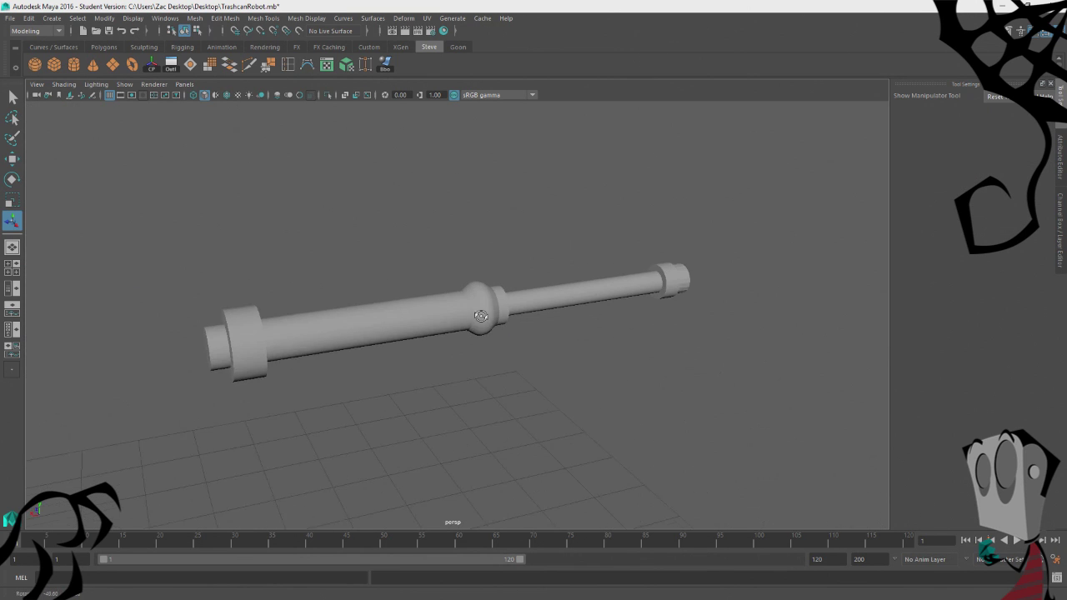
scroll(479, 317, down, 3)
click(475, 311)
alt+drag(464, 276, 478, 239)
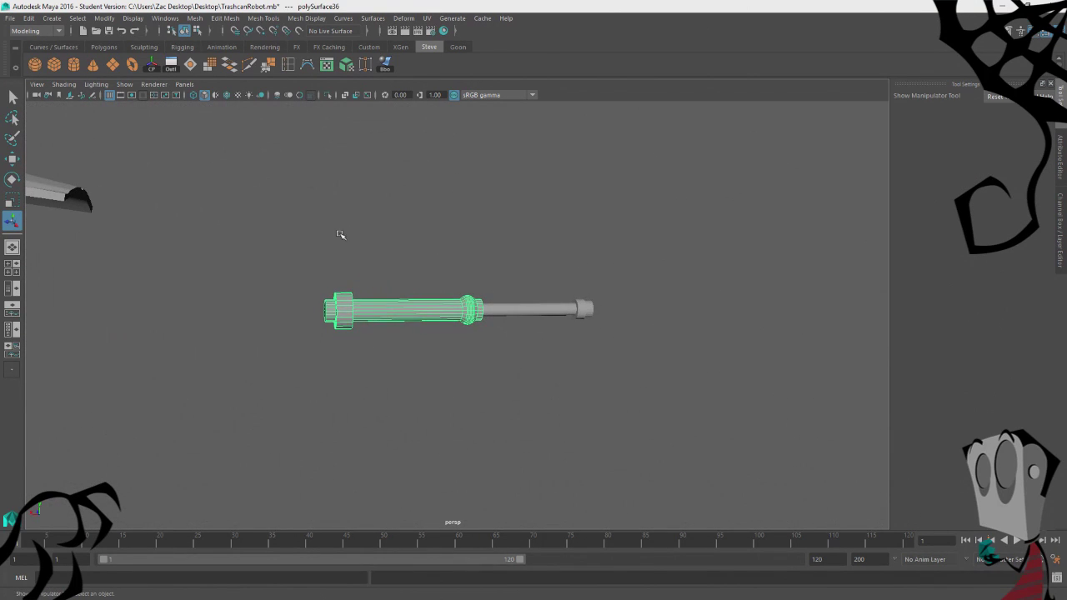
click(356, 331)
alt+drag(356, 331, 453, 357)
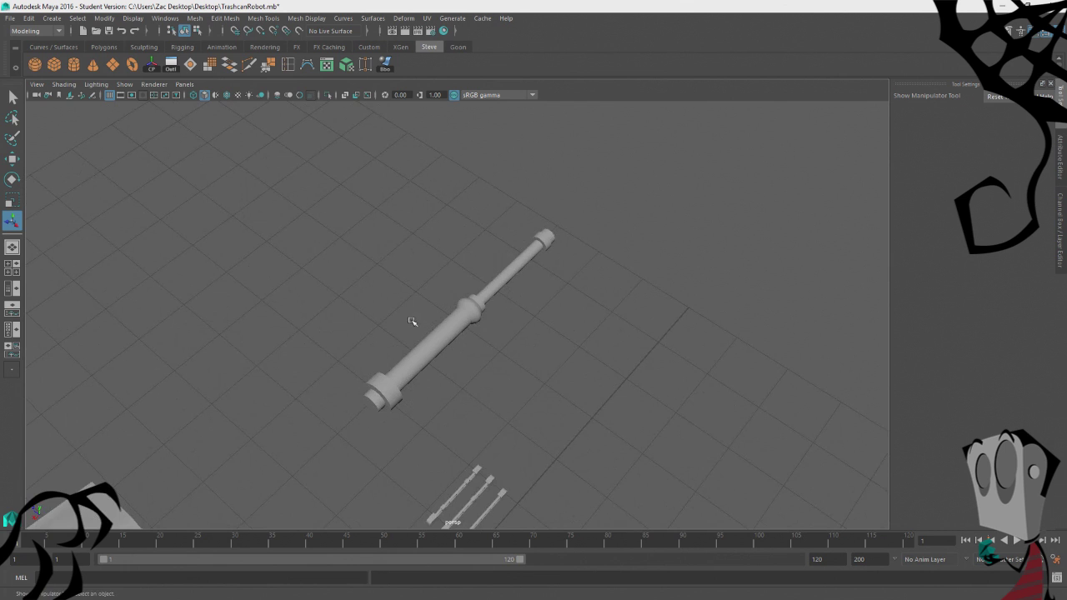
alt+drag(412, 321, 524, 281)
Examine the thick rod's inner collar and plain shaft up close for places that need more detail.
click(502, 333)
scroll(616, 230, up, 3)
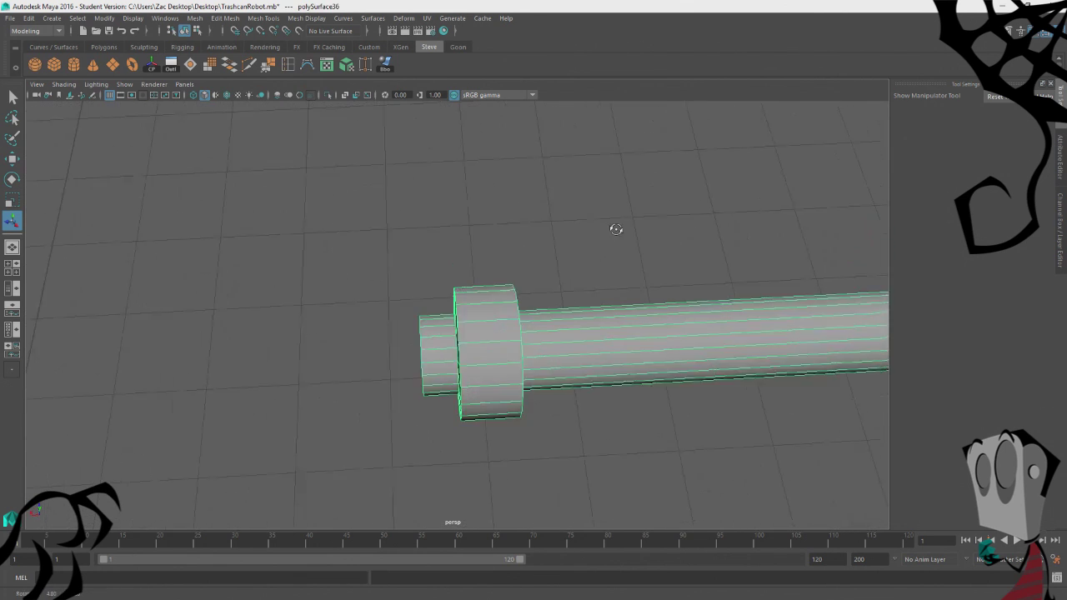
alt+drag(616, 230, 607, 231)
click(607, 231)
scroll(607, 231, down, 3)
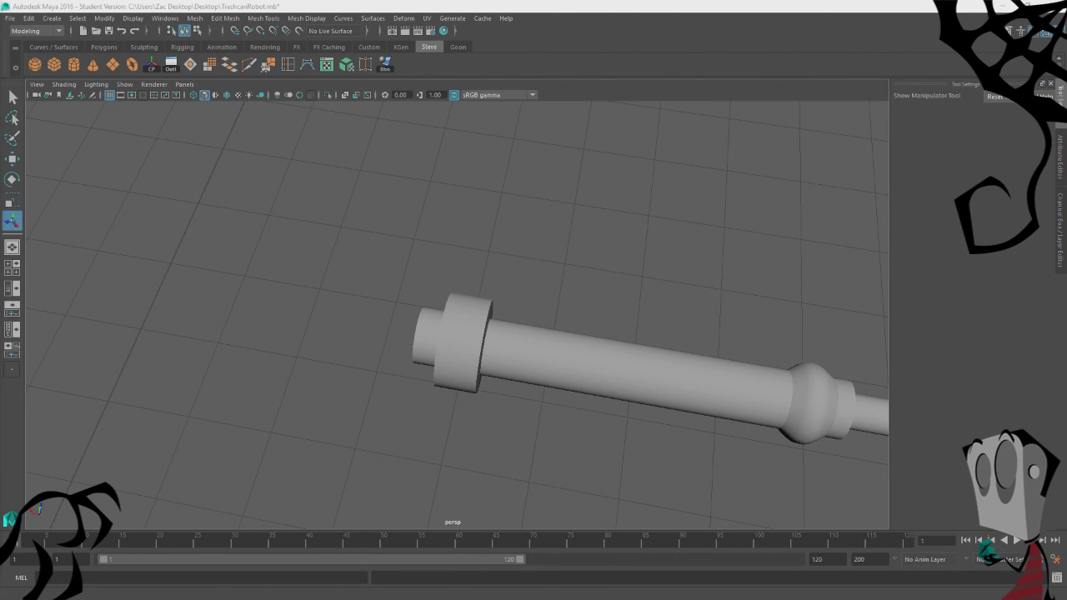
click(554, 360)
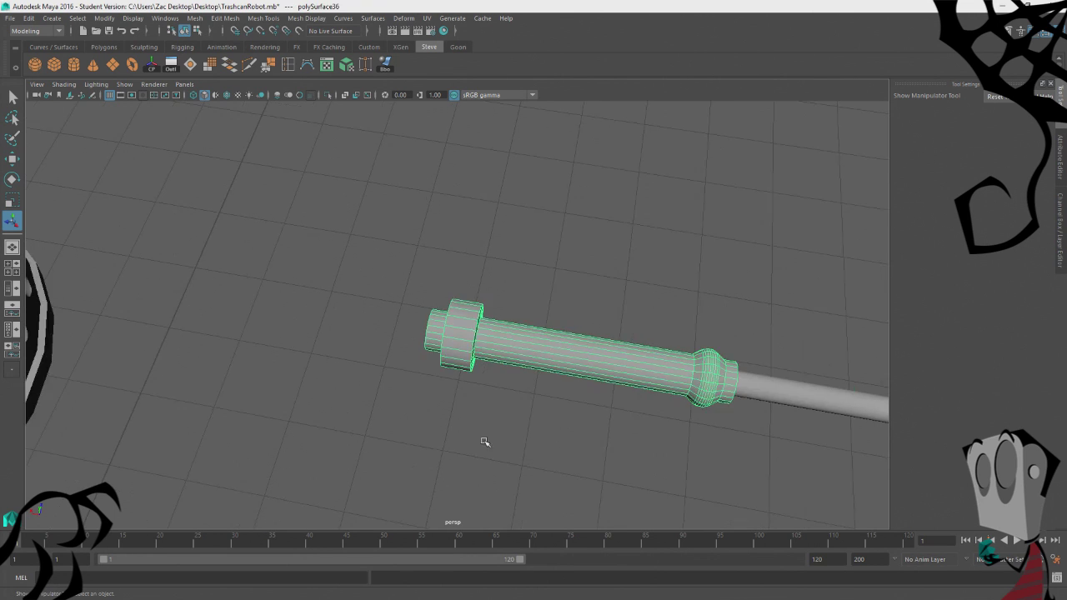
alt+drag(483, 439, 497, 412)
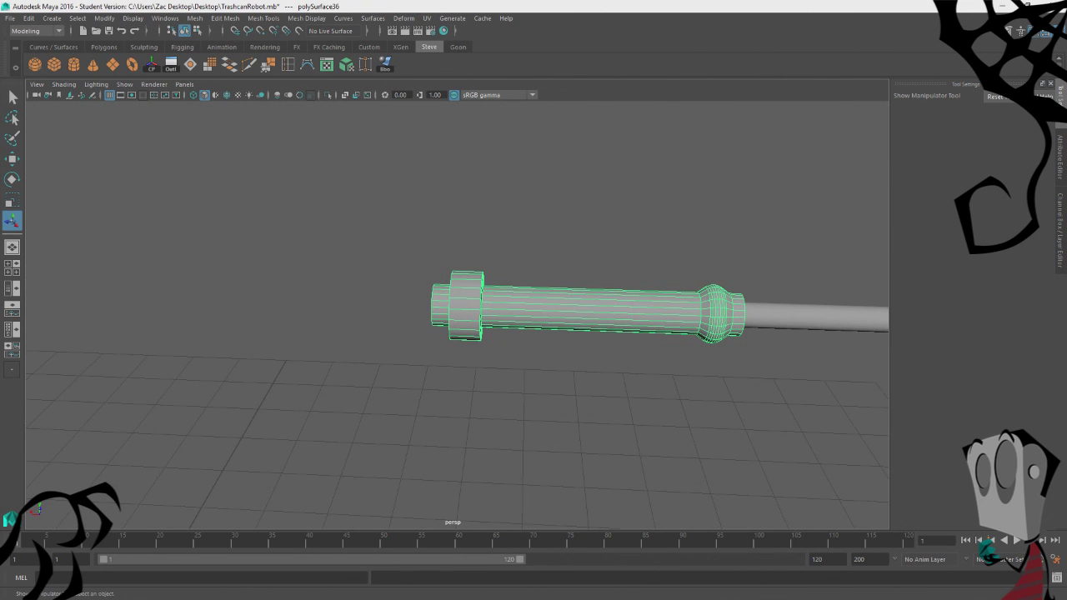
click(375, 329)
alt+right_drag(376, 329, 387, 348)
click(387, 343)
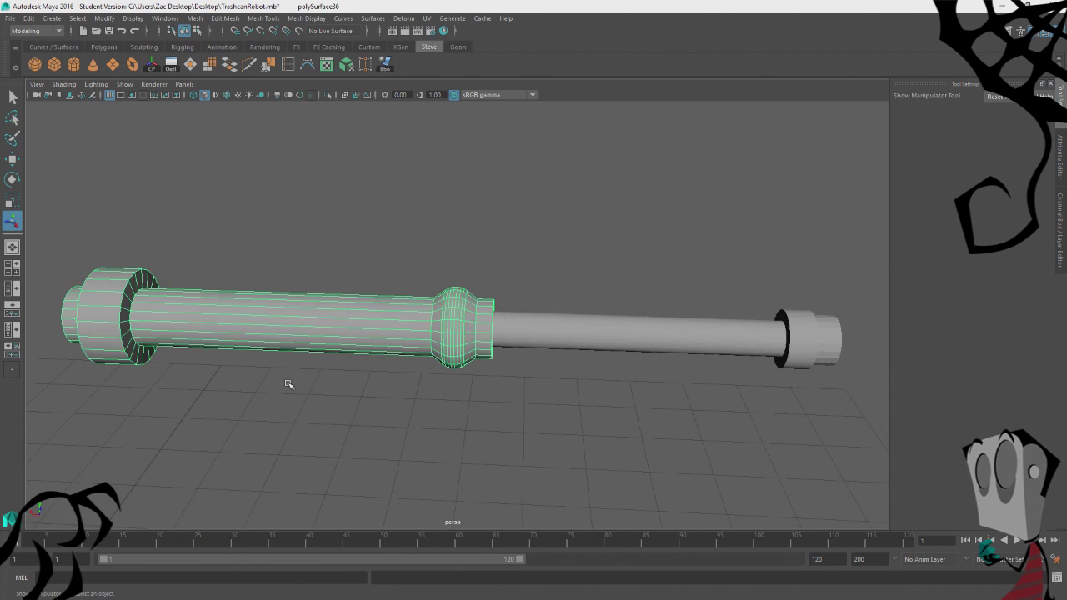
alt+drag(289, 384, 298, 369)
Create a polygon cube and move it just below the arm's thick rod.
click(54, 64)
alt+right_drag(634, 287, 362, 278)
key(w)
alt+right_drag(584, 392, 476, 398)
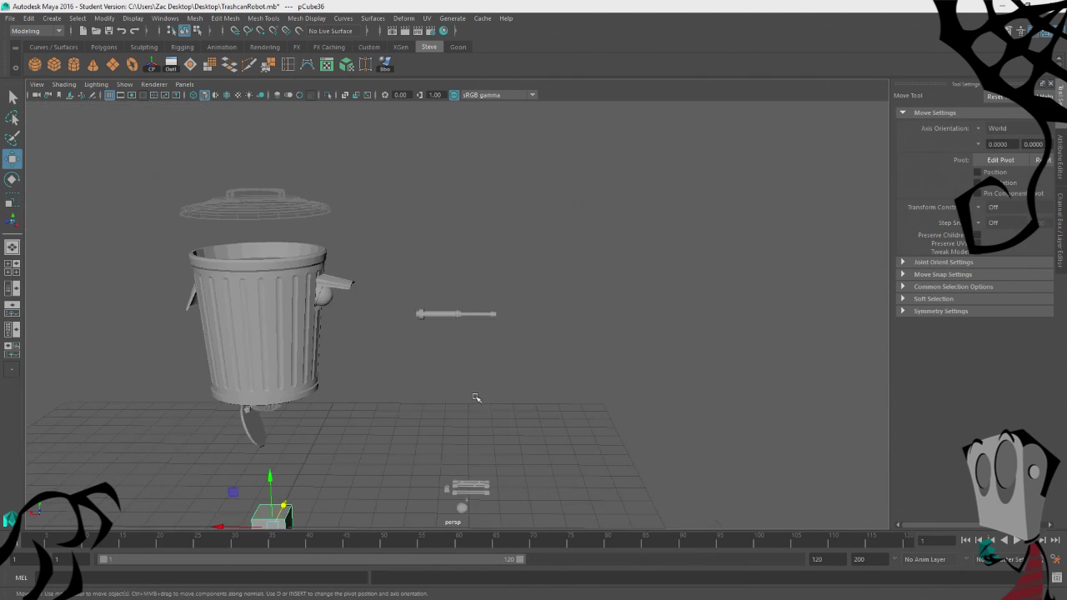
alt+middle_drag(375, 492, 361, 431)
drag(265, 441, 434, 269)
key(r)
key(w)
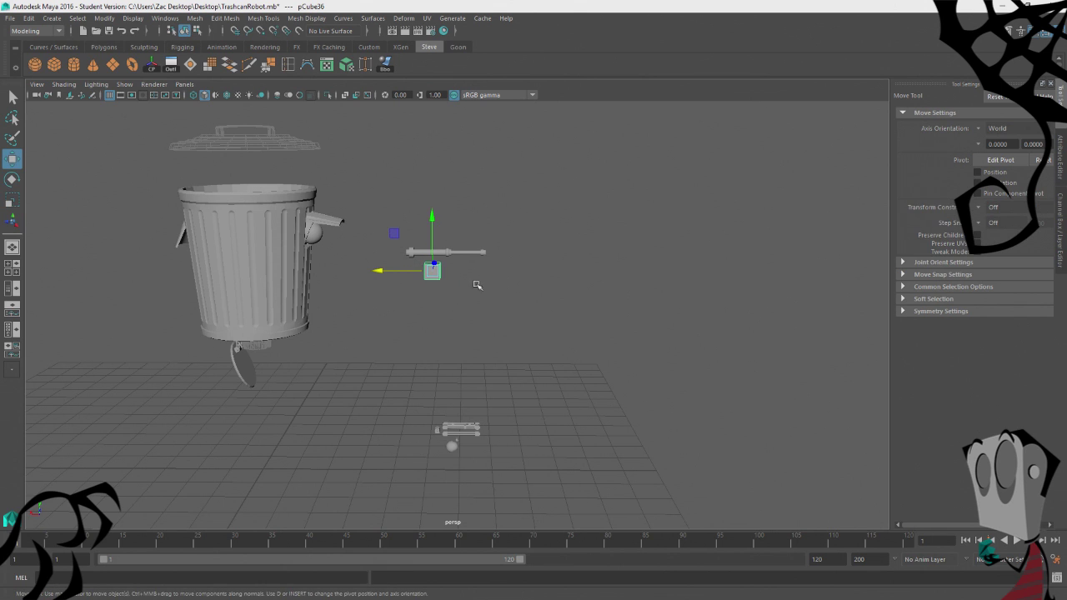
Raise the cube until it overlaps the thick rod, checking its alignment from the rod's end.
alt+right_drag(491, 293, 429, 303)
alt+drag(428, 303, 434, 333)
key(f)
drag(460, 263, 458, 133)
alt+right_drag(462, 191, 389, 302)
alt+drag(389, 302, 424, 274)
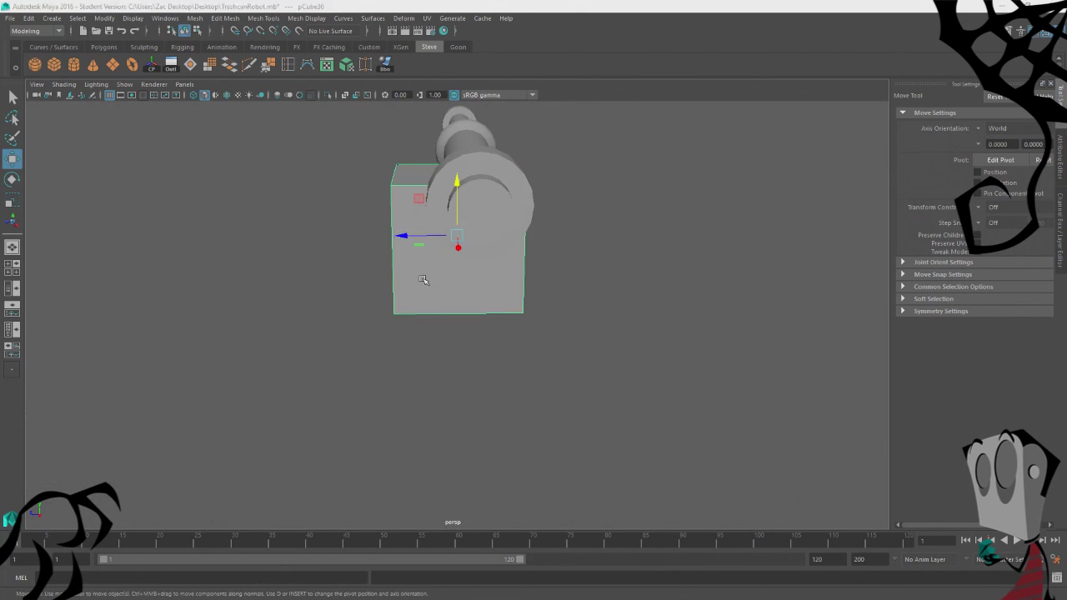
key(space)
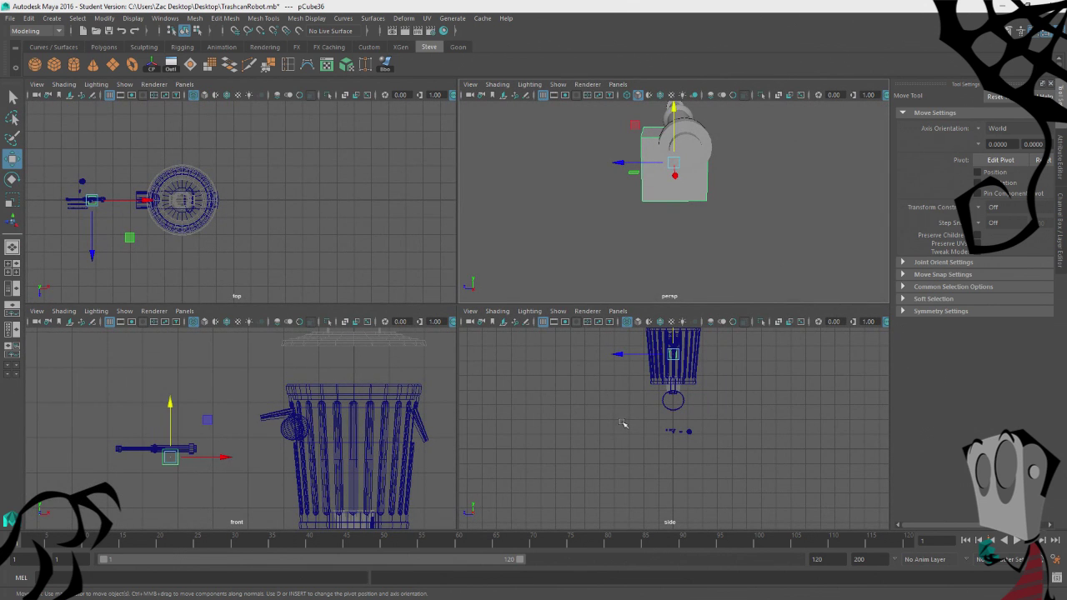
key(space)
alt+drag(591, 280, 470, 250)
alt+drag(591, 389, 488, 345)
Move the cube sideways to the front side of the thick rod and scale it into a narrow block.
drag(416, 296, 440, 287)
key(r)
key(w)
key(r)
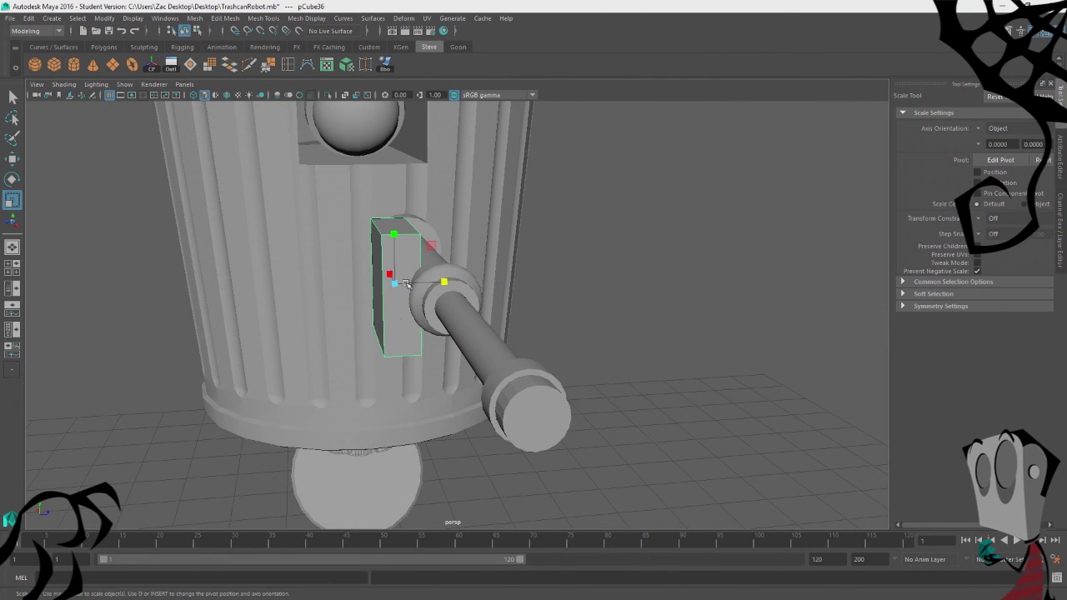
Move the block against the thick rod's side and scale it down into a small thin panel.
alt+drag(328, 360, 394, 309)
alt+drag(400, 317, 506, 389)
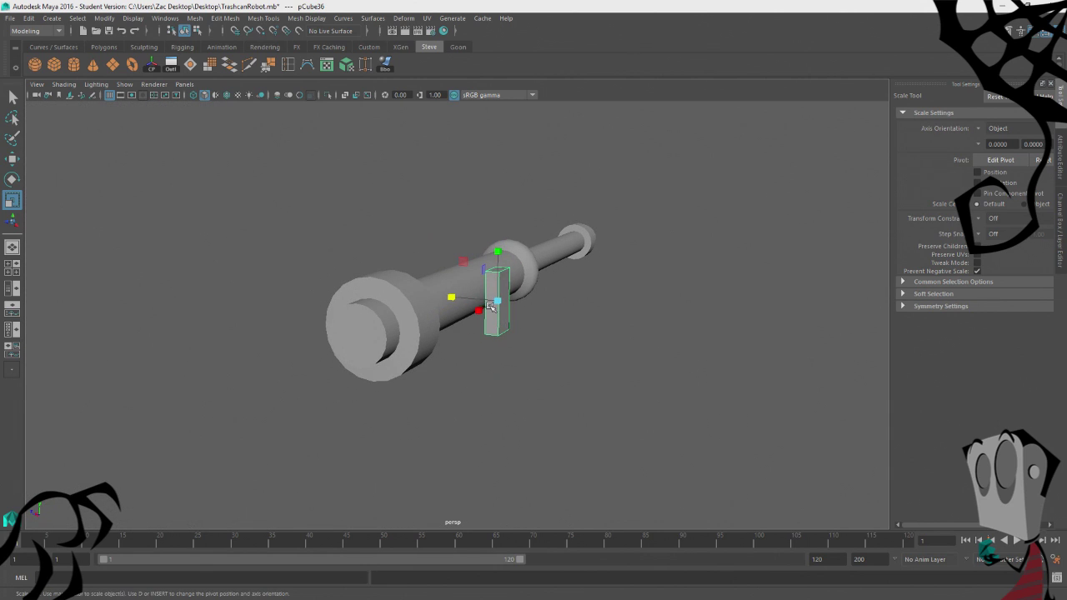
key(w)
drag(463, 299, 452, 300)
mouse_move(481, 259)
mouse_down()
mouse_move(482, 218)
mouse_move(490, 270)
mouse_up()
key(r)
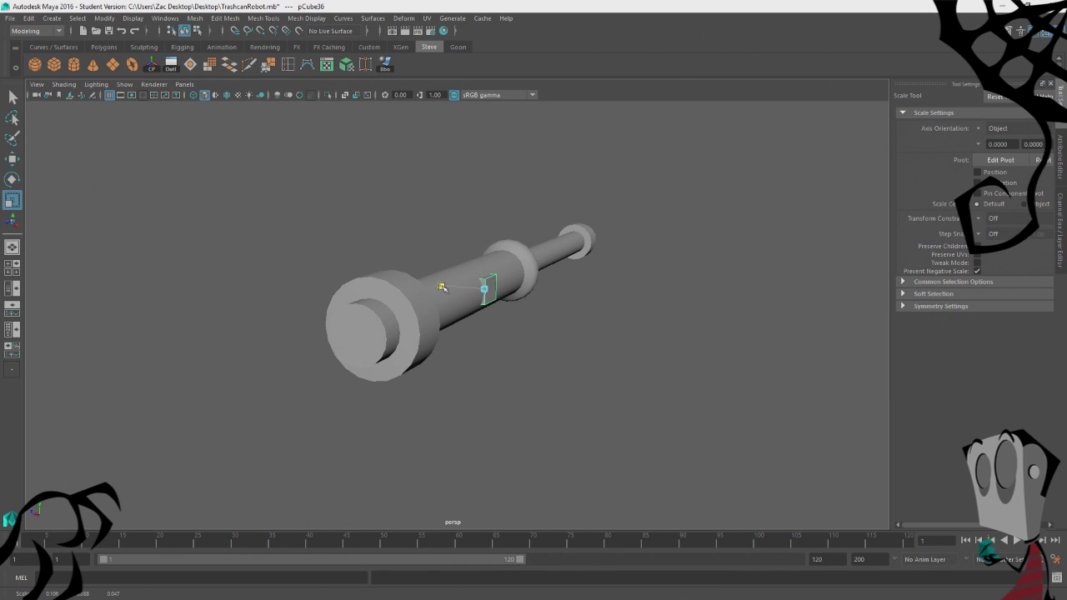
Narrow the panel along the rod's length and adjust its position so it sits on the rod's side surface.
alt+drag(582, 358, 482, 341)
key(w)
key(r)
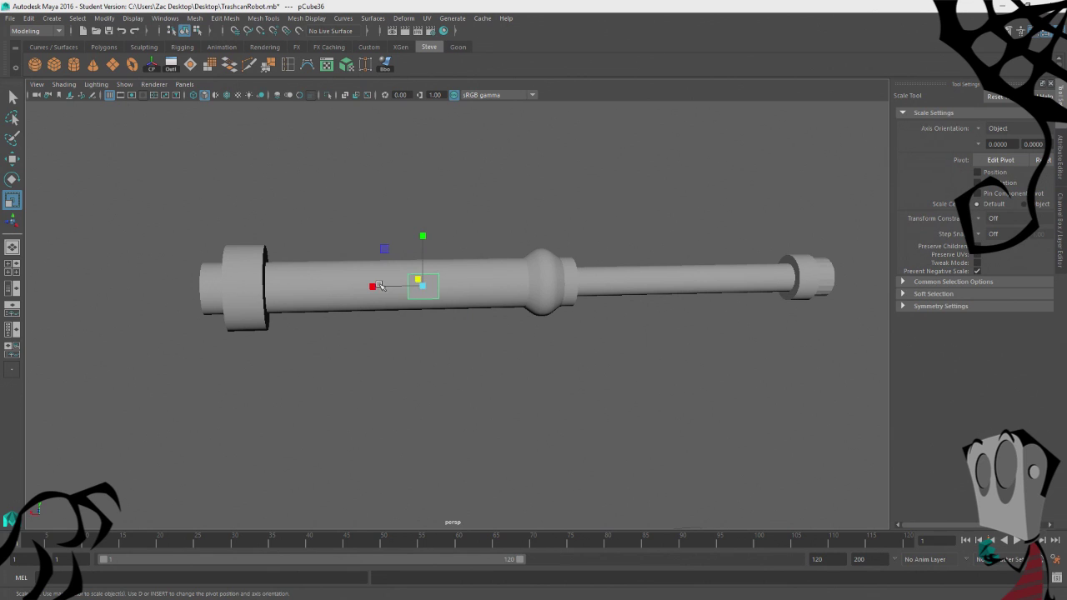
alt+drag(380, 286, 437, 420)
click(465, 314)
key(w)
drag(424, 292, 425, 292)
click(502, 375)
alt+drag(502, 375, 472, 363)
click(411, 289)
scroll(422, 358, up, 4)
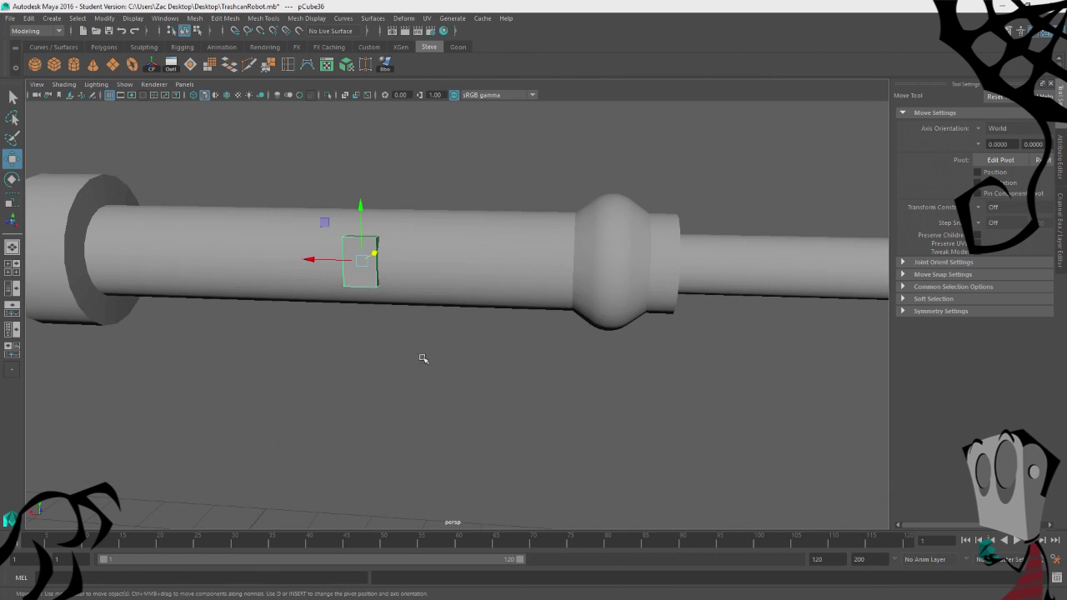
Duplicate the panel into a row of three near the bulge and slide the innermost one further toward the collar.
drag(384, 307, 409, 305)
key(ctrl+d)
click(407, 421)
alt+drag(407, 421, 441, 388)
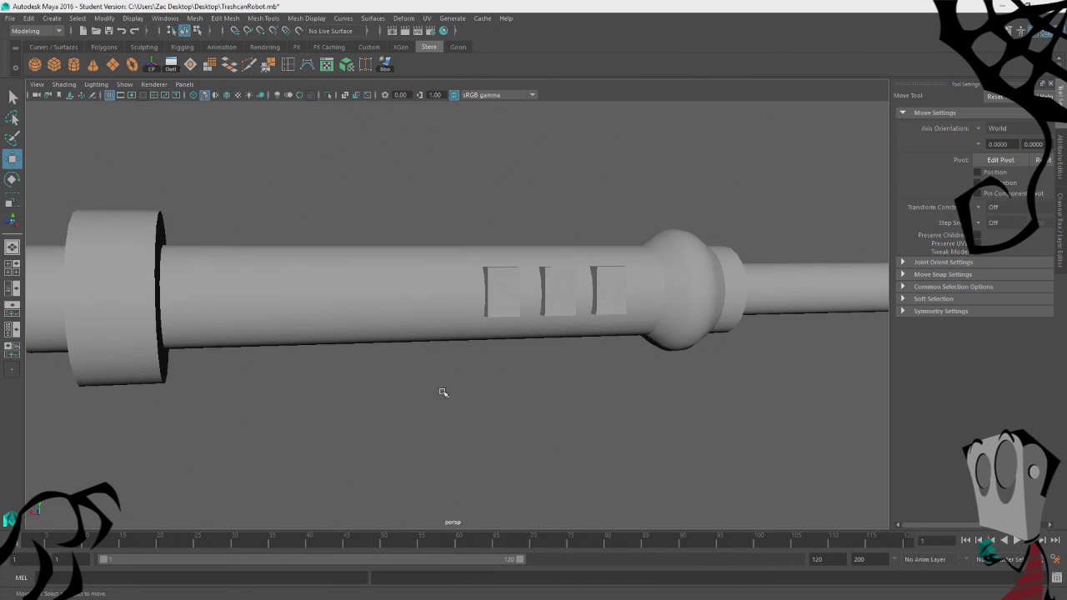
click(487, 287)
drag(487, 288, 406, 298)
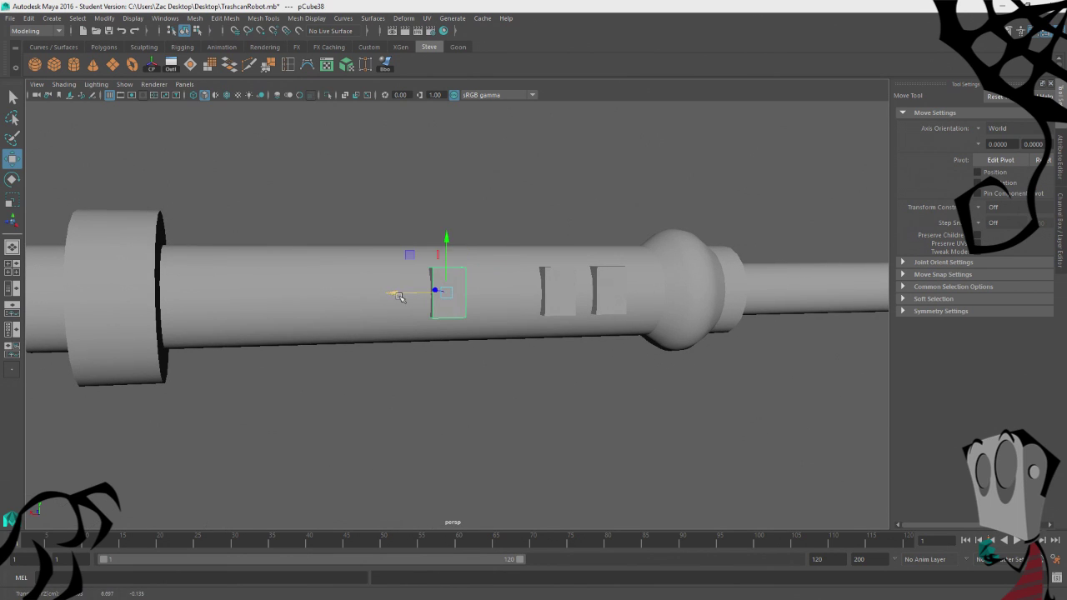
Duplicate the innermost panel, rotate the copy a quarter turn and move it along the rod toward the inner collar.
mouse_move(459, 419)
alt+mouse_down()
mouse_move(409, 300)
mouse_move(364, 299)
mouse_move(432, 262)
alt+mouse_up()
key(ctrl+d)
key(e)
key(w)
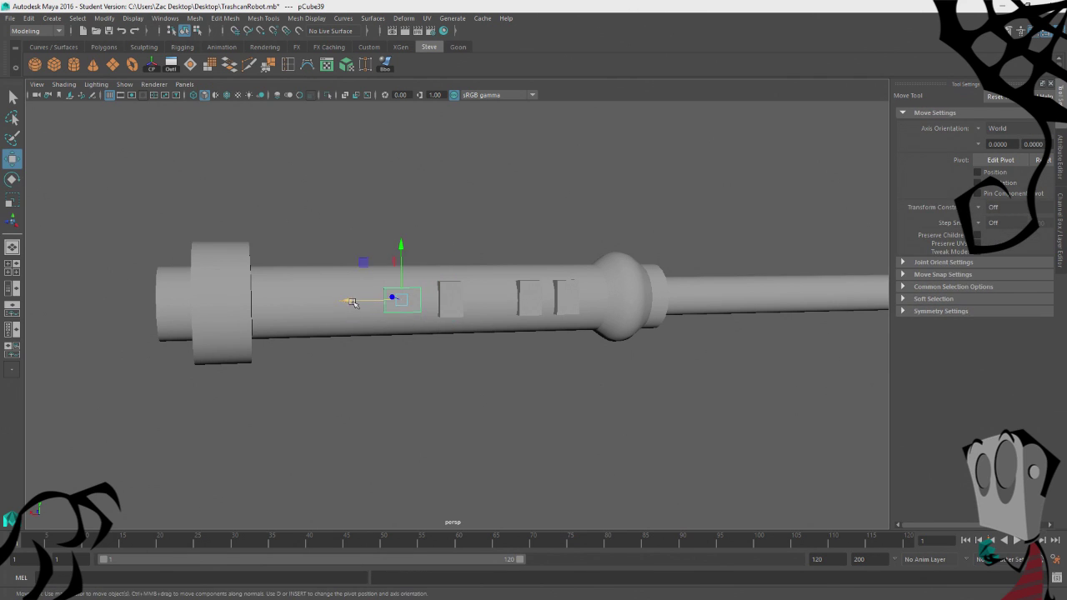
click(543, 398)
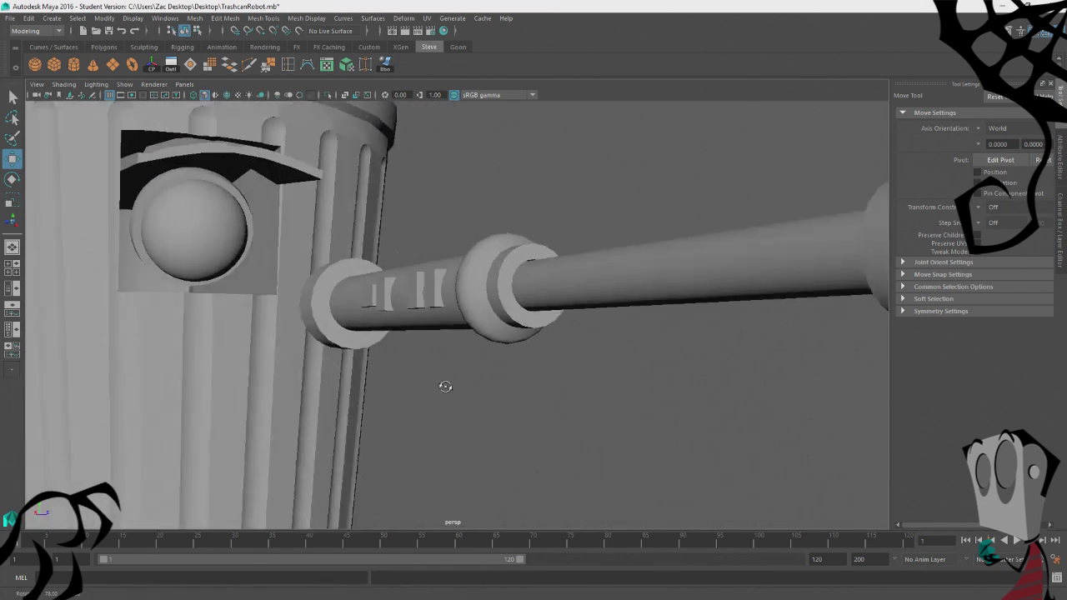